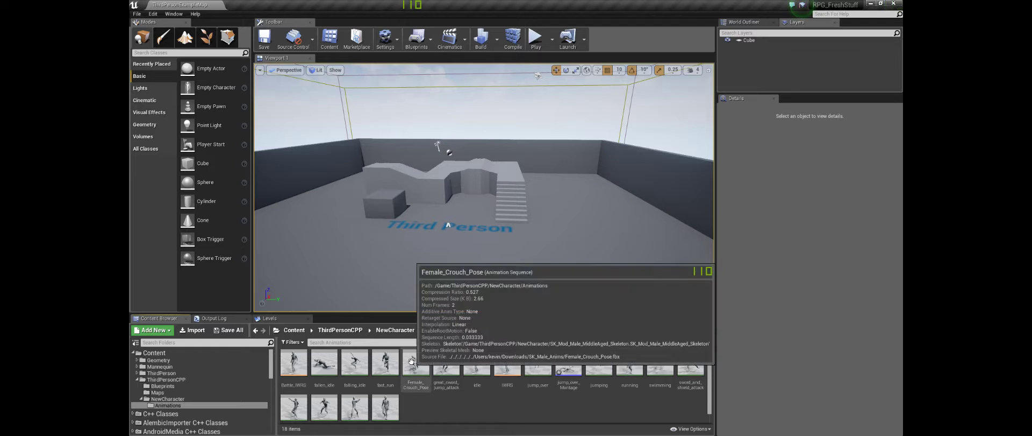
Enlarge the Content Browser area and open the sword_and_shield_attack animation.
{"action": "scroll", "coordinate": [430, 387], "scroll_direction": "down", "scroll_amount": 1}
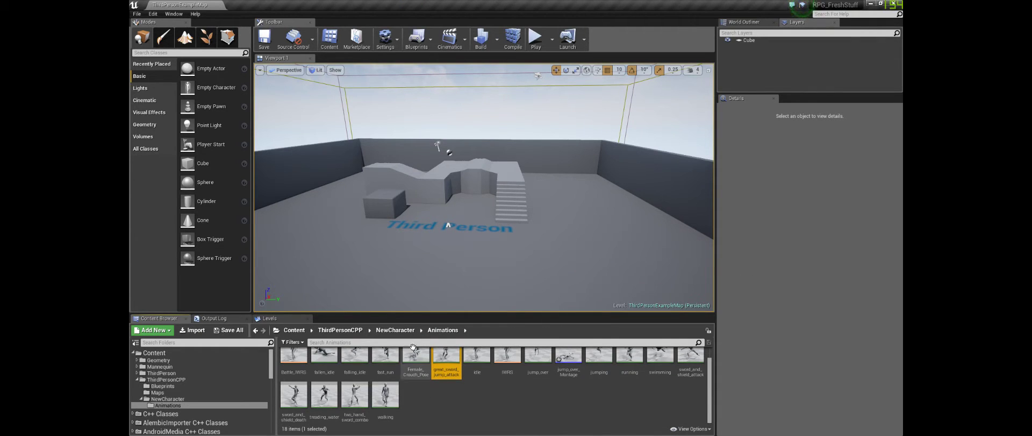
{"action": "left_click_drag", "start_coordinate": [404, 314], "coordinate": [405, 204]}
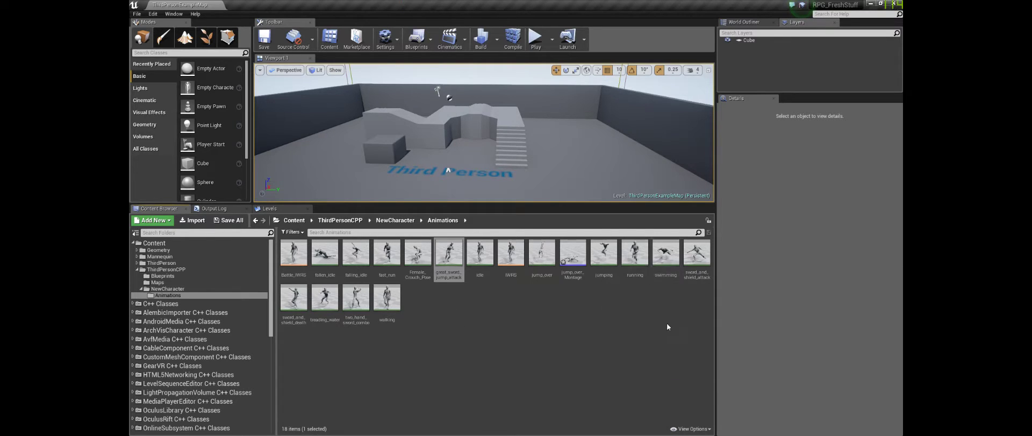
{"action": "double_click", "coordinate": [706, 260]}
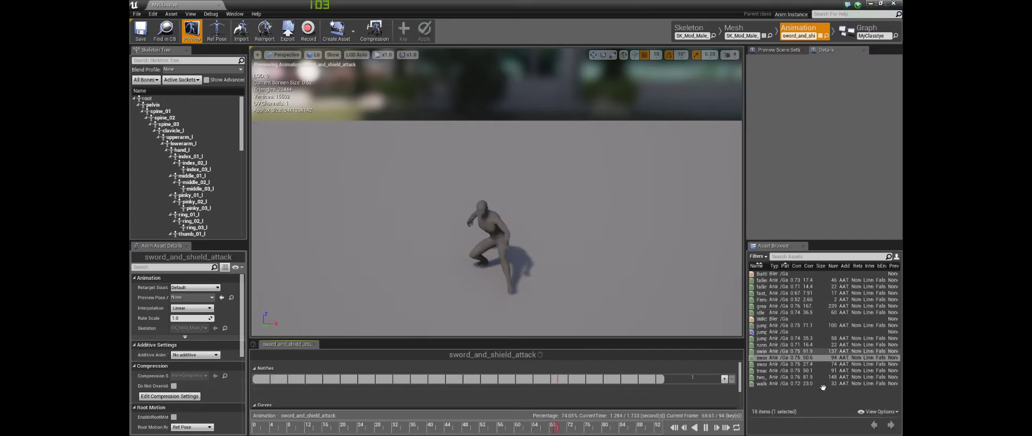
Widen the asset list's Name column and preview the treading_water, sword_and_shield_death and sword_and_shield_attack animations.
{"action": "left_click_drag", "start_coordinate": [769, 266], "coordinate": [811, 266]}
{"action": "left_click", "coordinate": [783, 358]}
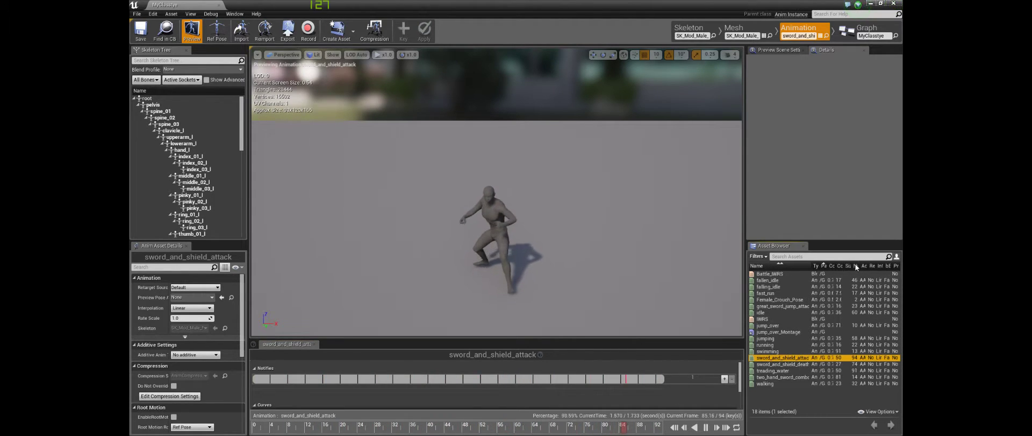
{"action": "left_click", "coordinate": [774, 370]}
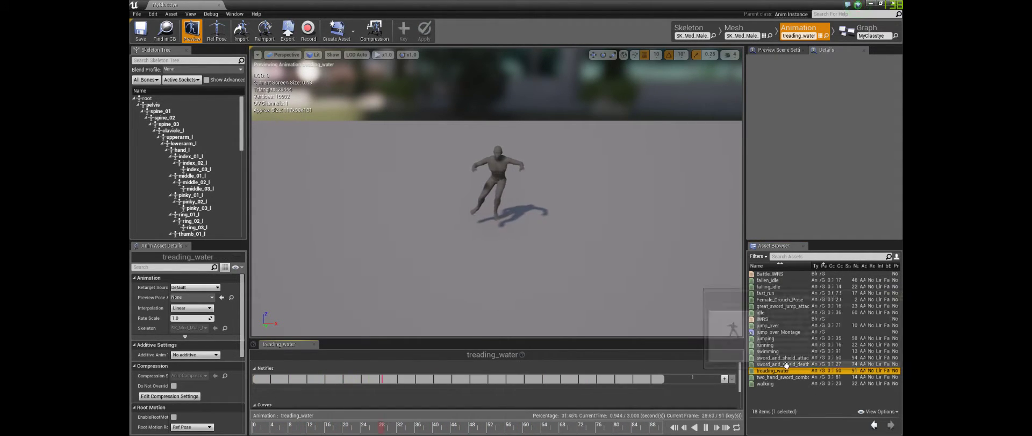
{"action": "left_click", "coordinate": [788, 364]}
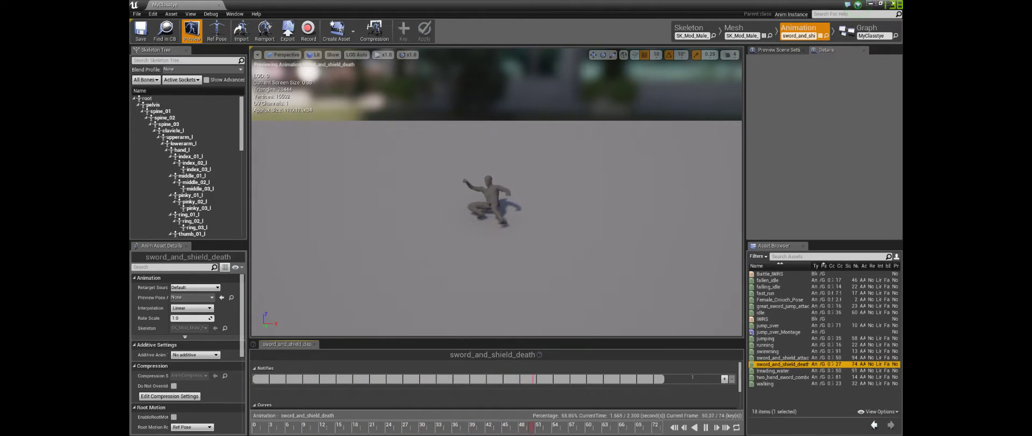
{"action": "left_click", "coordinate": [786, 357]}
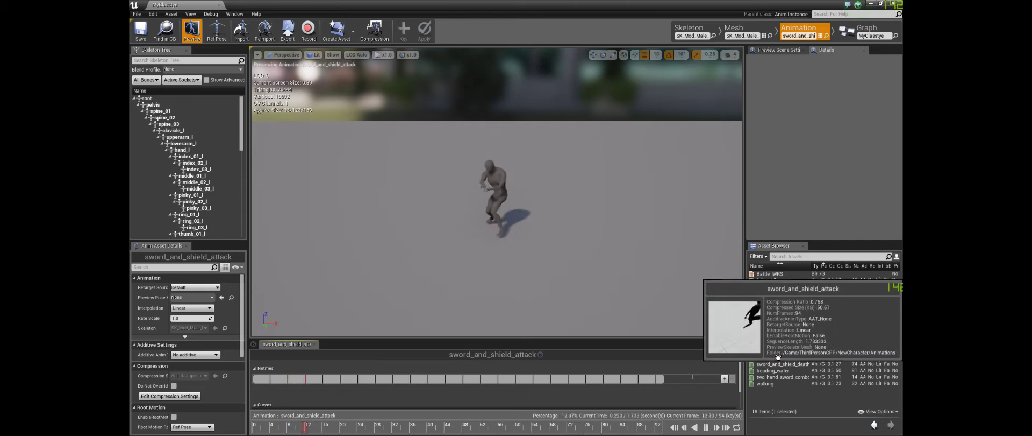
Preview the walking and two_hand_sword_combo animations and return to sword_and_shield_attack to compare the attack moves.
{"action": "key", "text": "Down"}
{"action": "key", "text": "Down"}
{"action": "key", "text": "Down"}
{"action": "key", "text": "Down"}
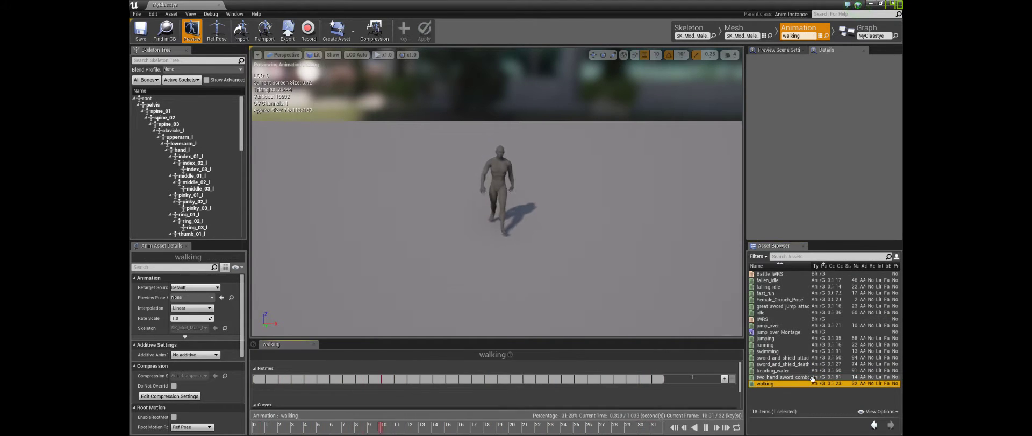
{"action": "key", "text": "Up"}
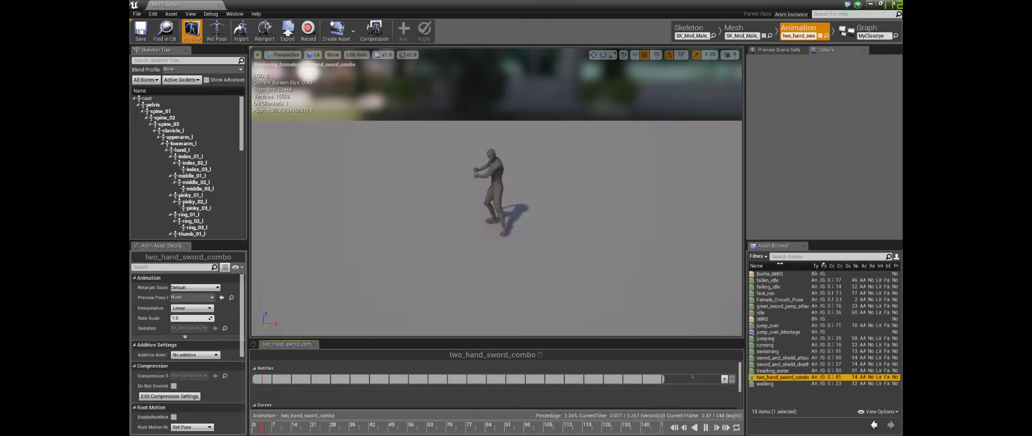
{"action": "key", "text": "Up"}
{"action": "key", "text": "Up"}
{"action": "key", "text": "Up"}
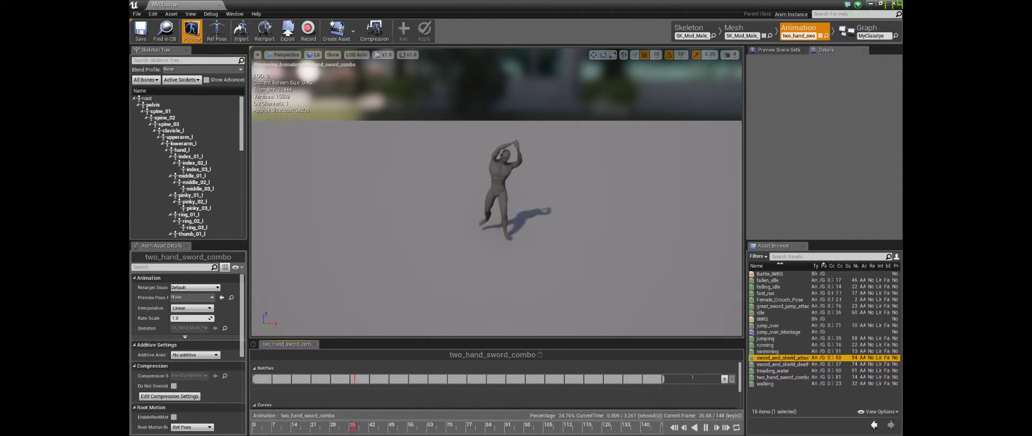
{"action": "double_click", "coordinate": [782, 357]}
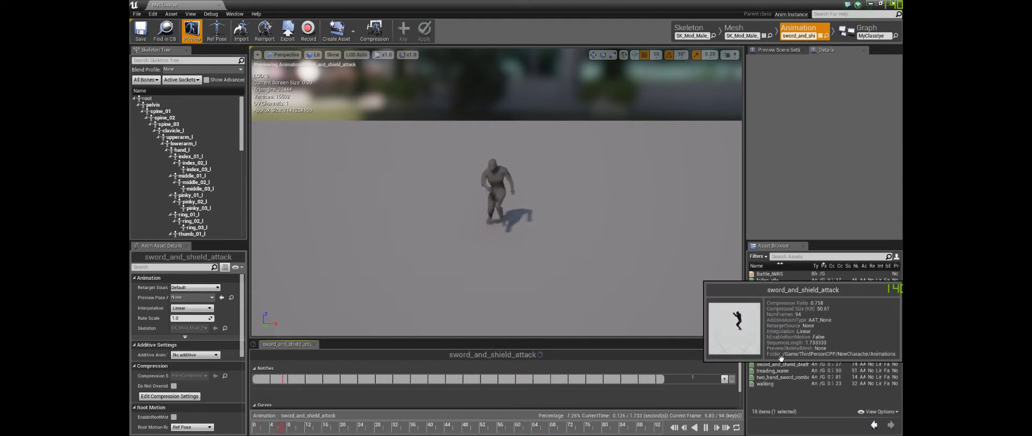
Preview the great_sword_jump_attack animation and rename it Combo3.
{"action": "left_click", "coordinate": [778, 305]}
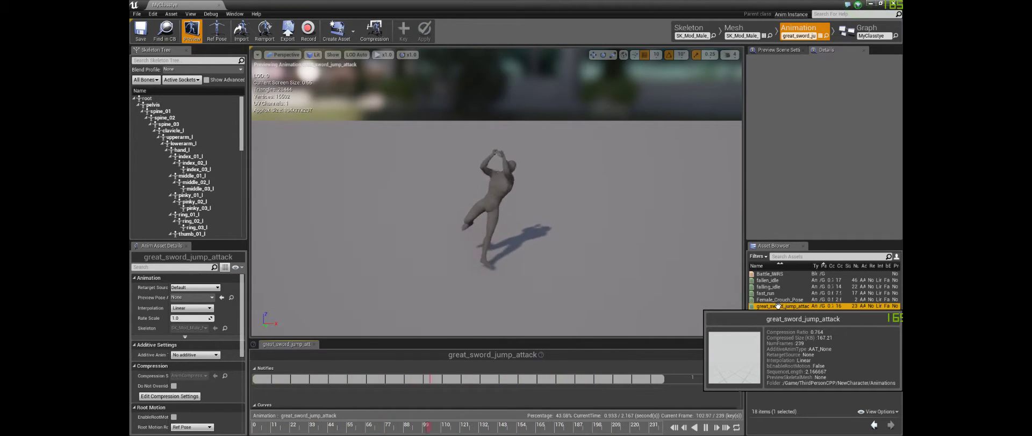
{"action": "left_click", "coordinate": [778, 305]}
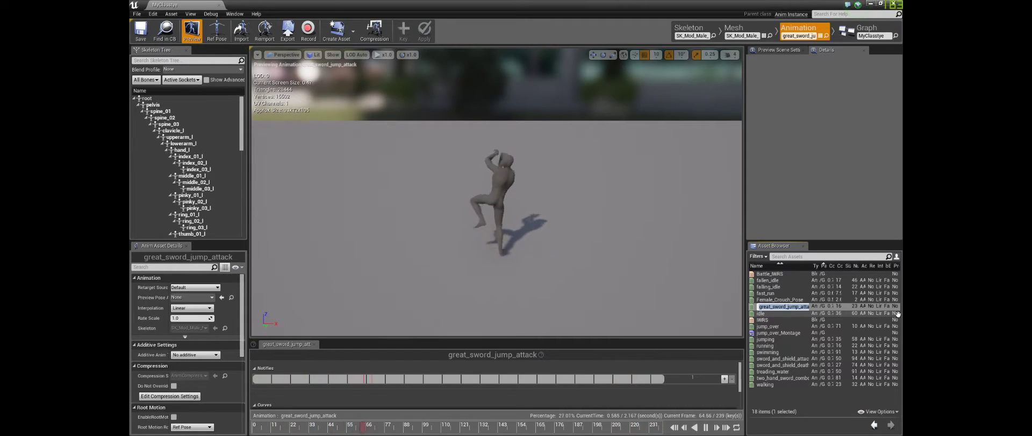
{"action": "type", "text": "Comb"}
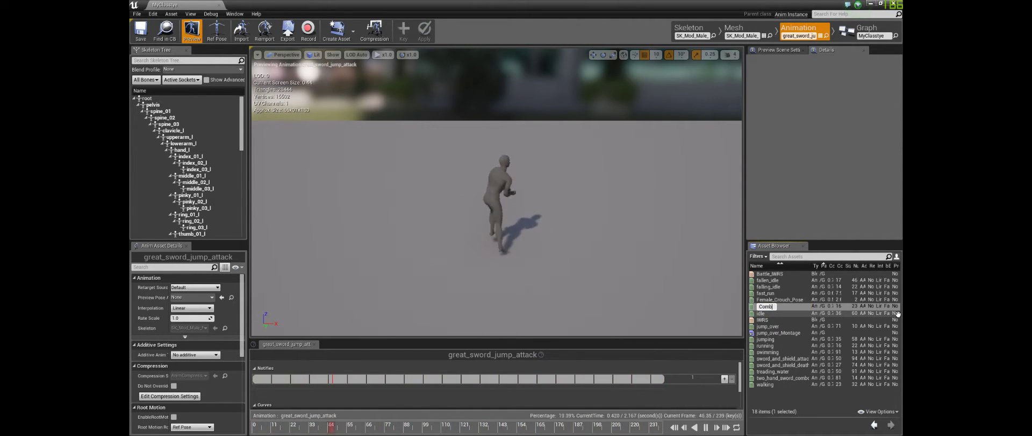
{"action": "type", "text": "o3"}
{"action": "key", "text": "Return"}
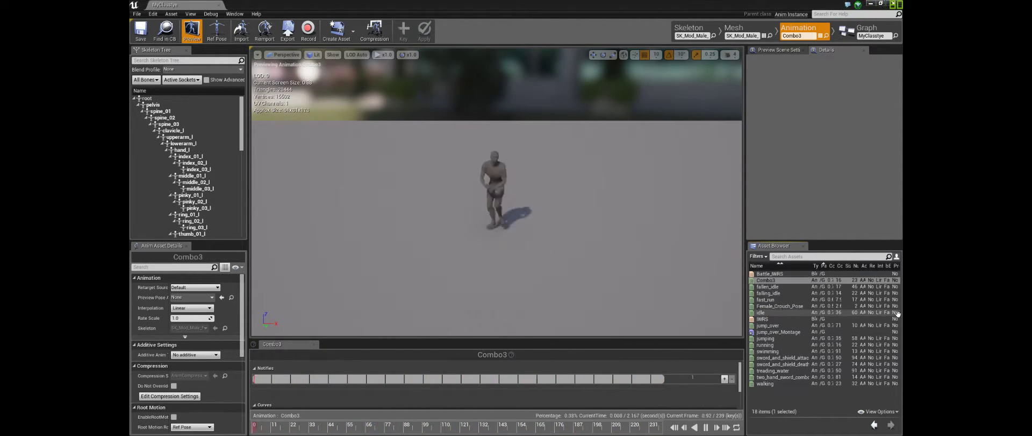
Preview the sword_and_shield_attack animation again and compare it with Combo3.
{"action": "left_click", "coordinate": [791, 356]}
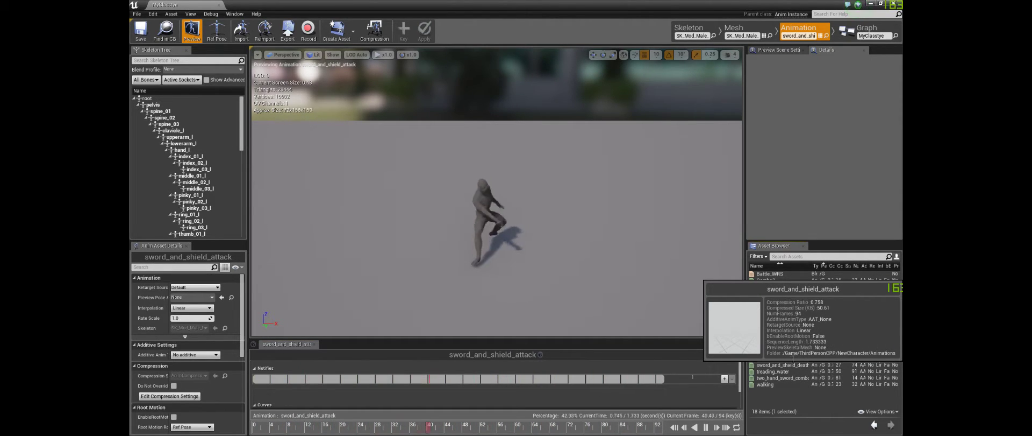
{"action": "left_click", "coordinate": [792, 357]}
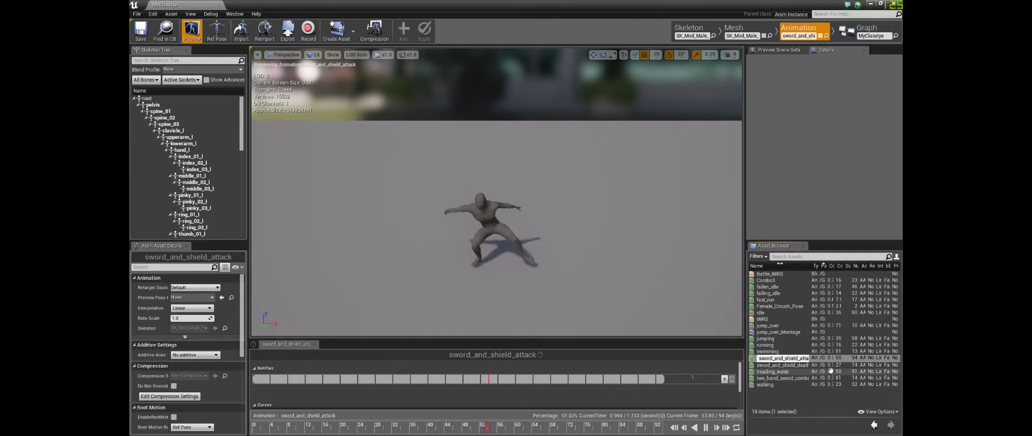
{"action": "left_click", "coordinate": [798, 377]}
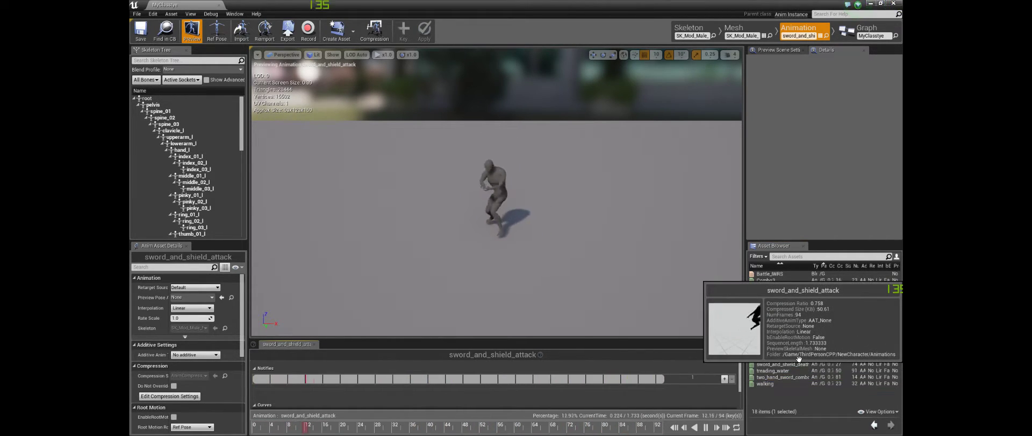
{"action": "left_click", "coordinate": [798, 357]}
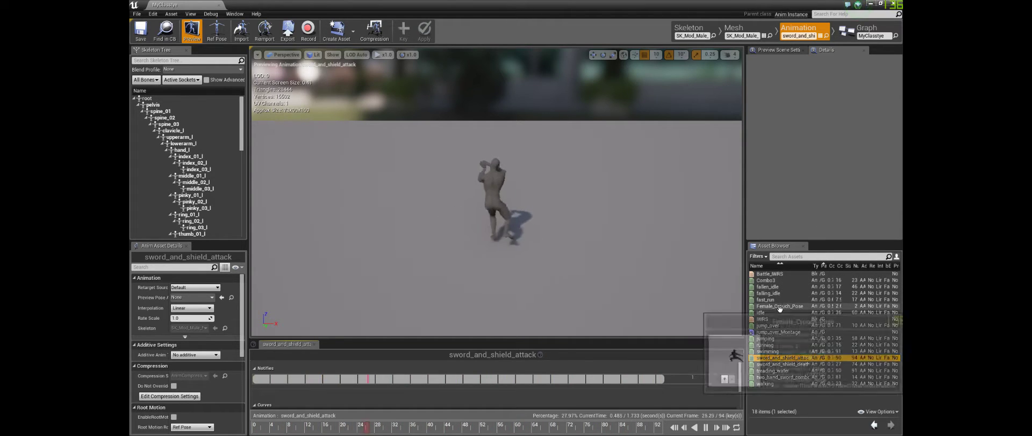
{"action": "left_click", "coordinate": [780, 281]}
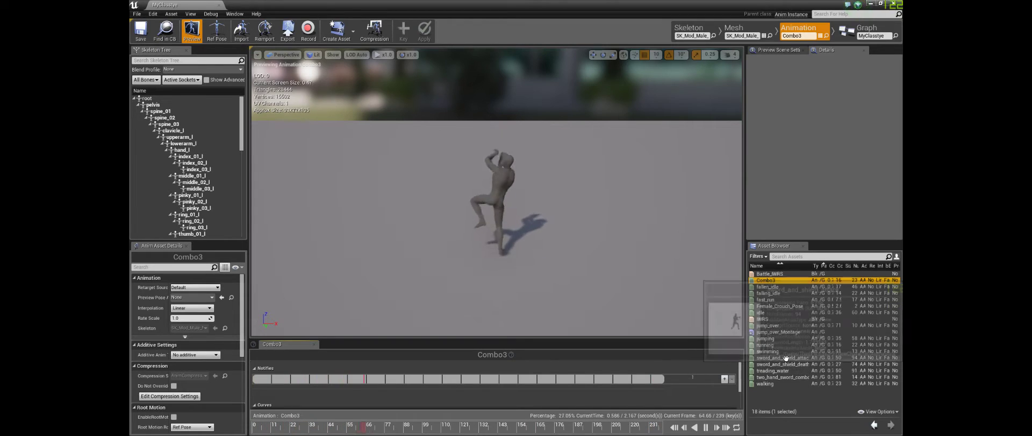
Rename the two_hand_sword_combo animation to Combo1.
{"action": "left_click", "coordinate": [792, 378]}
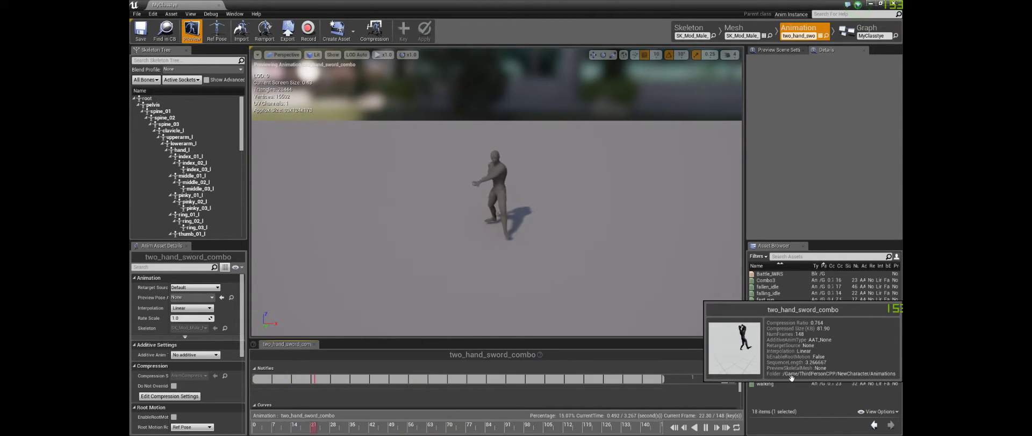
{"action": "left_click", "coordinate": [793, 378]}
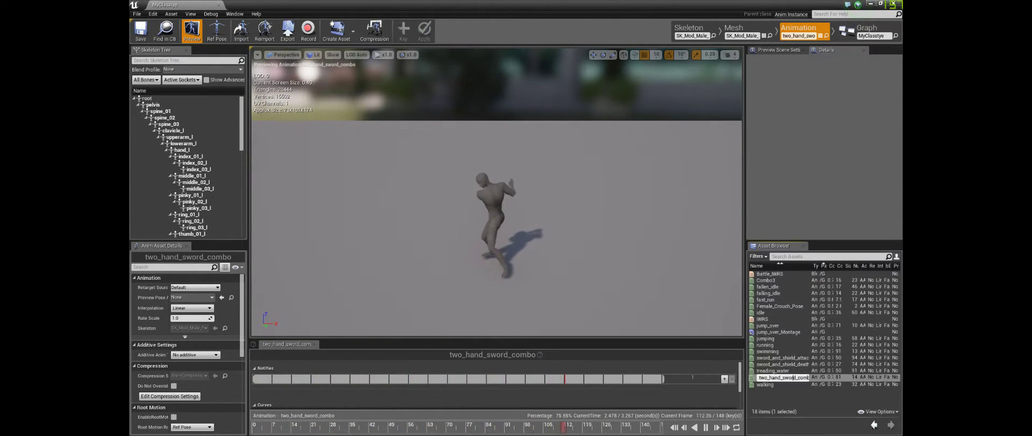
{"action": "type", "text": "Combo1"}
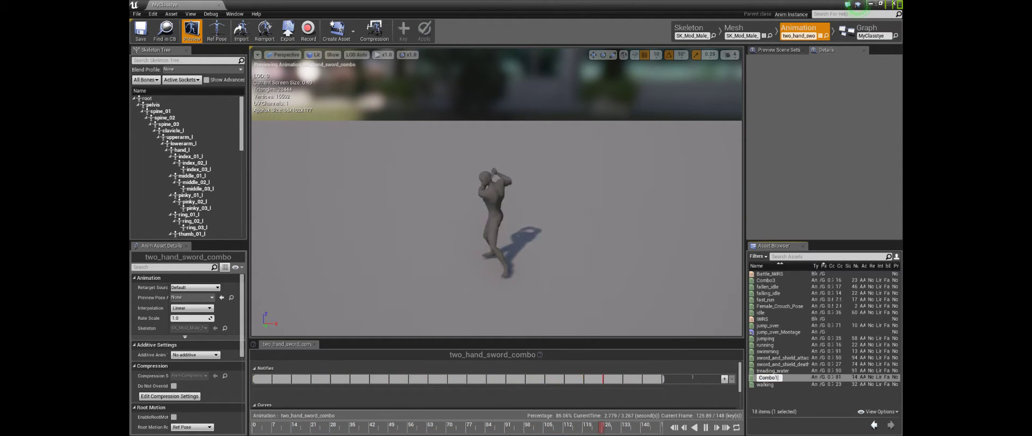
{"action": "key", "text": "Return"}
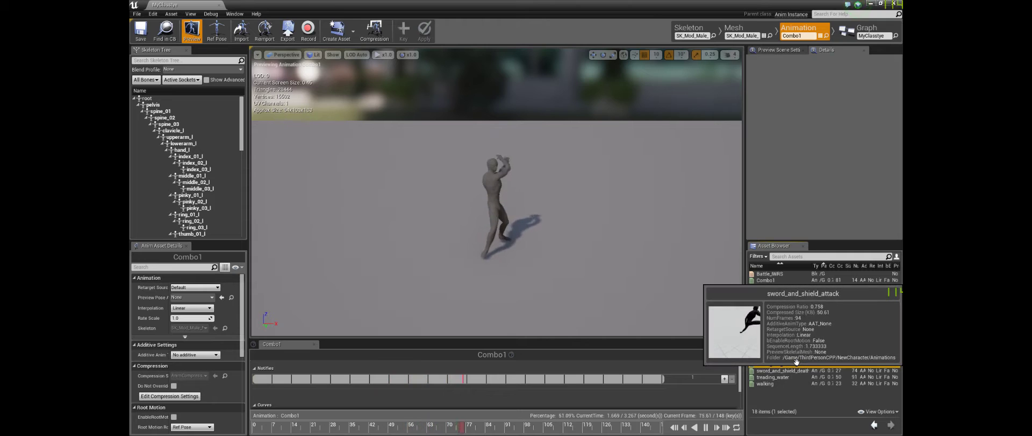
Rename the sword_and_shield_attack animation to Combo2.
{"action": "left_click", "coordinate": [797, 364]}
{"action": "type", "text": "Co"}
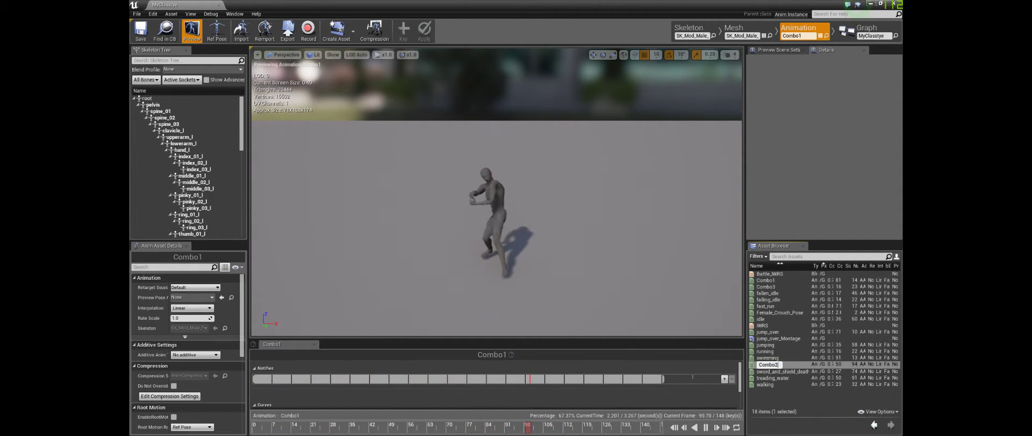
{"action": "type", "text": "mbo2"}
{"action": "key", "text": "Return"}
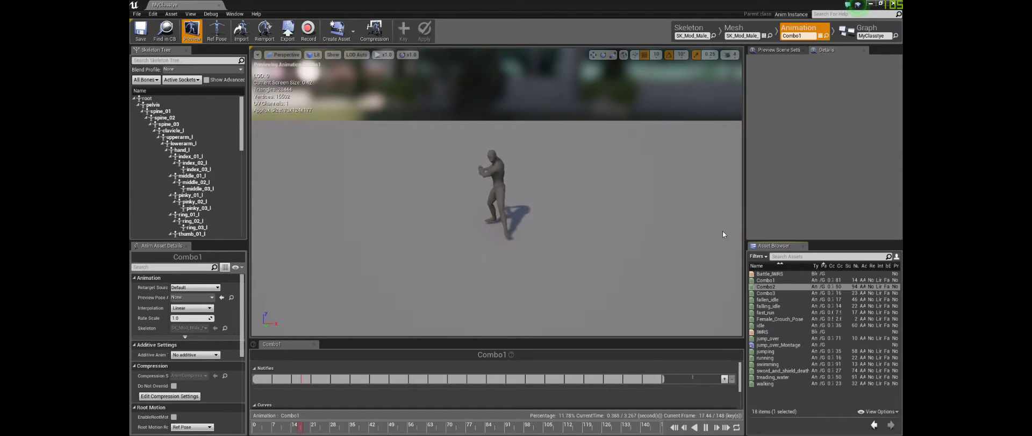
Create animation montages from Combo1, Combo2 and Combo3 in the main editor's Animations folder and save all modified content.
{"action": "right_click", "coordinate": [773, 281]}
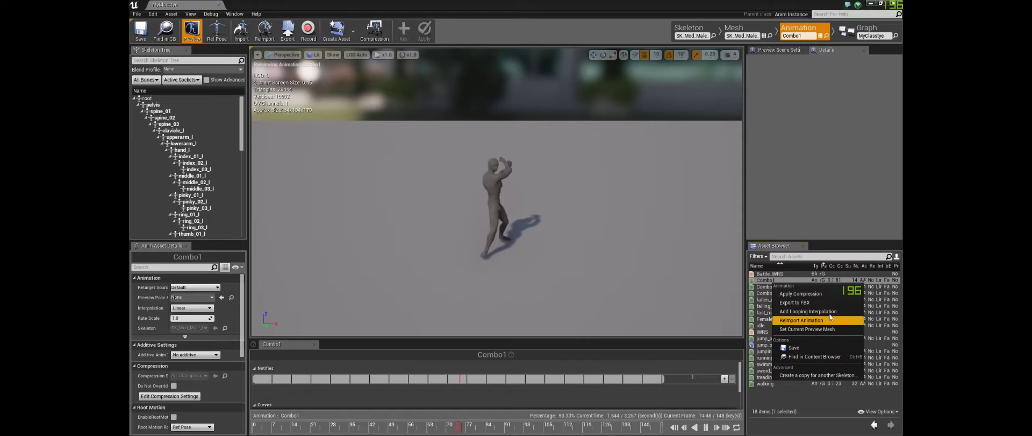
{"action": "left_click", "coordinate": [680, 2]}
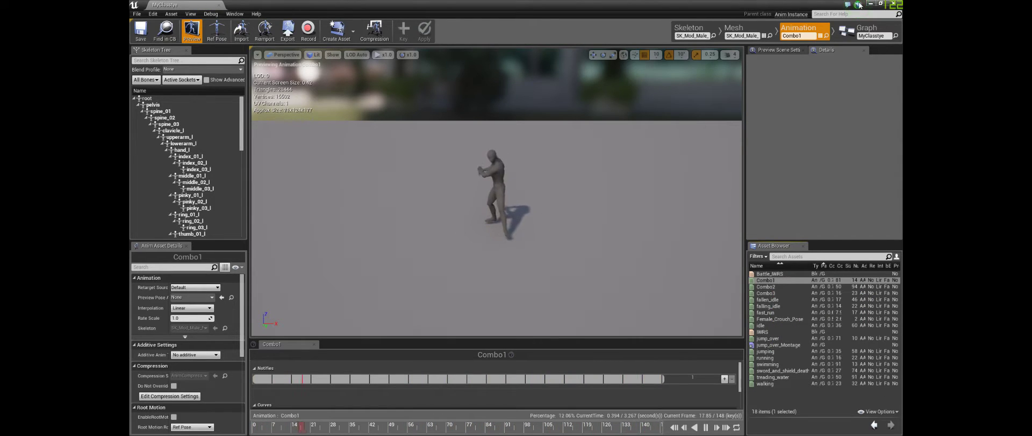
{"action": "left_click", "coordinate": [871, 4]}
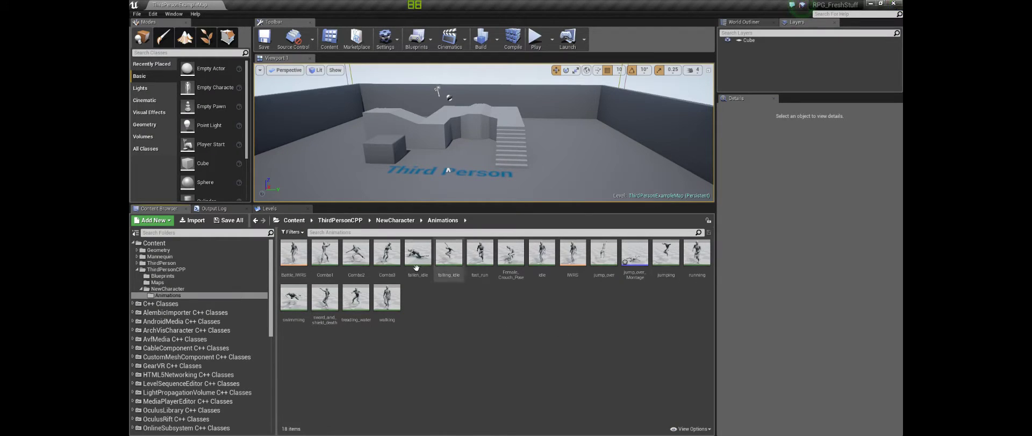
{"action": "left_click", "coordinate": [325, 253]}
{"action": "left_click", "coordinate": [387, 253], "text": "shift"}
{"action": "right_click", "coordinate": [388, 254]}
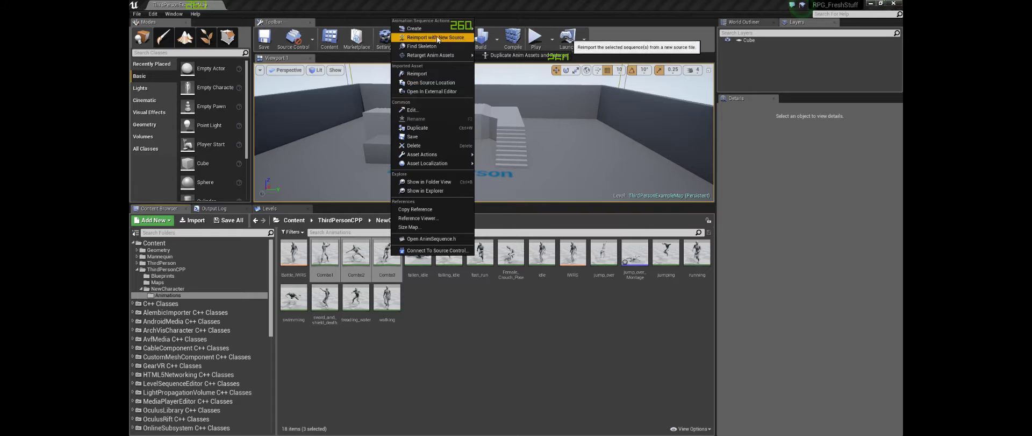
{"action": "mouse_move", "coordinate": [435, 29]}
{"action": "left_click", "coordinate": [509, 37]}
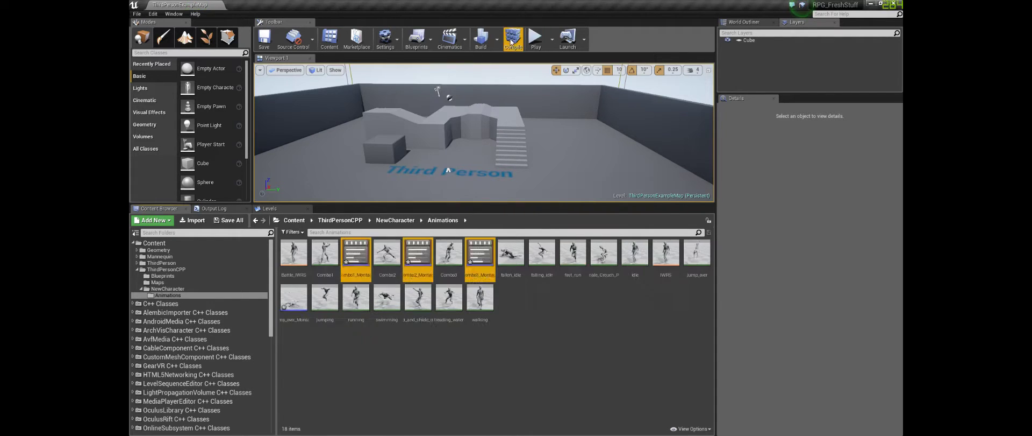
{"action": "left_click", "coordinate": [228, 220]}
{"action": "left_click", "coordinate": [588, 295]}
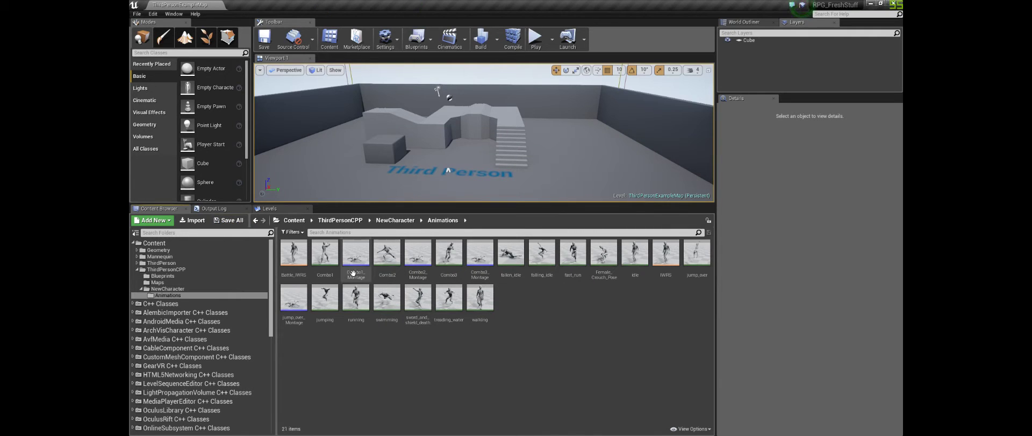
Open Combo1_Montage, giving its timeline area more height, and pause the preview playback.
{"action": "double_click", "coordinate": [355, 252]}
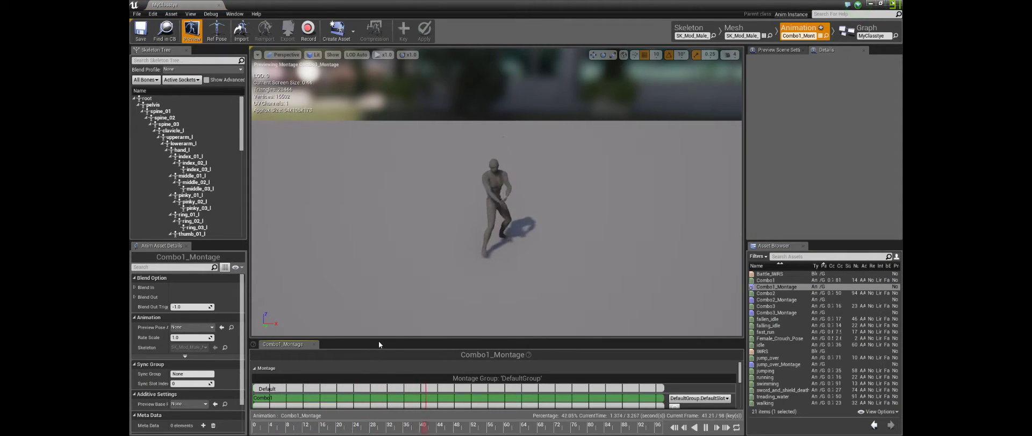
{"action": "left_click_drag", "start_coordinate": [384, 338], "coordinate": [384, 295]}
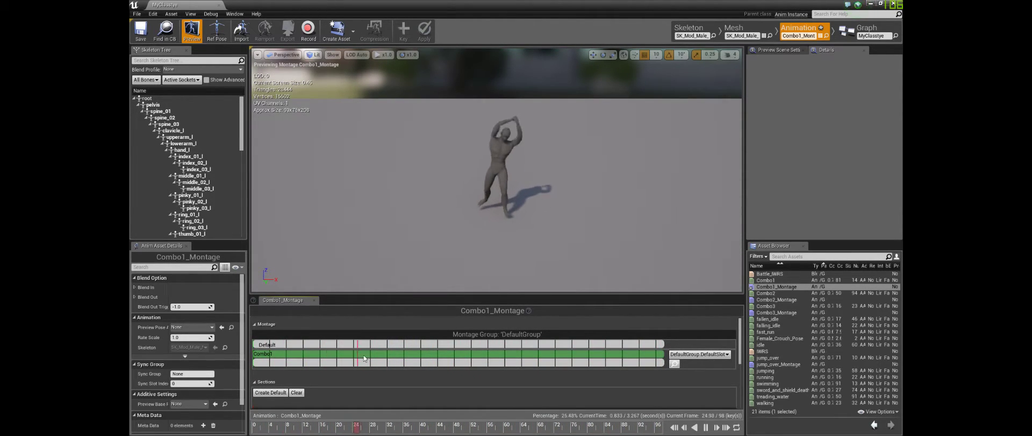
{"action": "left_click", "coordinate": [706, 427]}
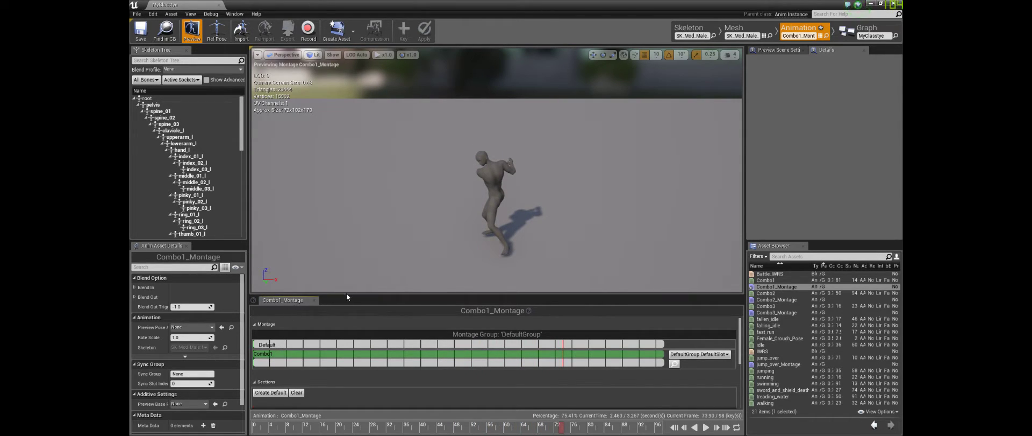
Add a montage section named Charging at the start of the Combo1_Montage timeline and shift the Default section just after it.
{"action": "left_click_drag", "start_coordinate": [347, 295], "coordinate": [322, 242]}
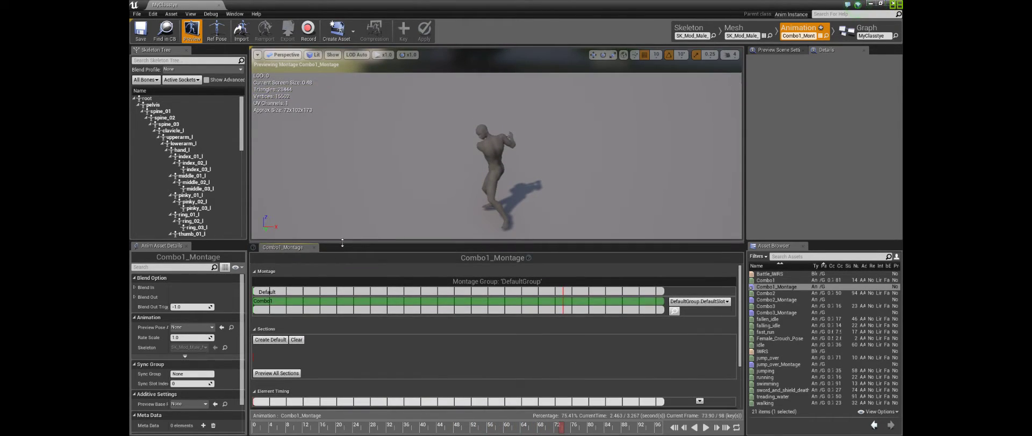
{"action": "right_click", "coordinate": [262, 295]}
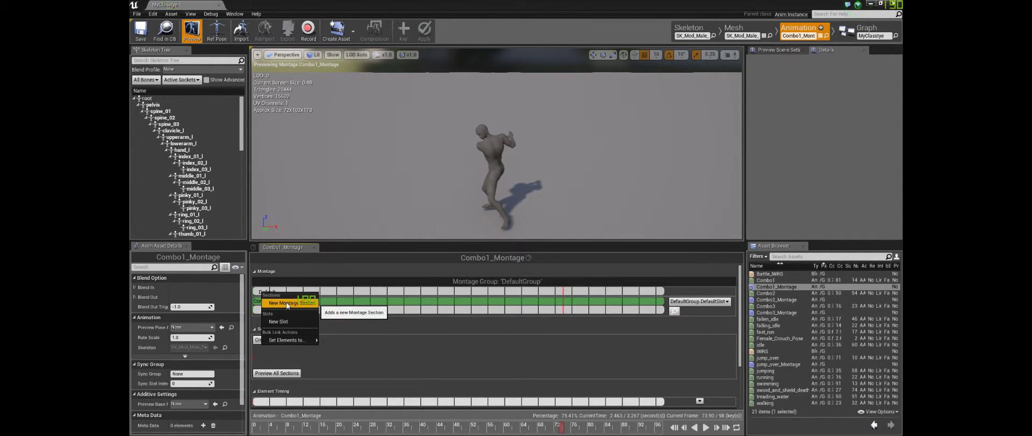
{"action": "left_click", "coordinate": [286, 301]}
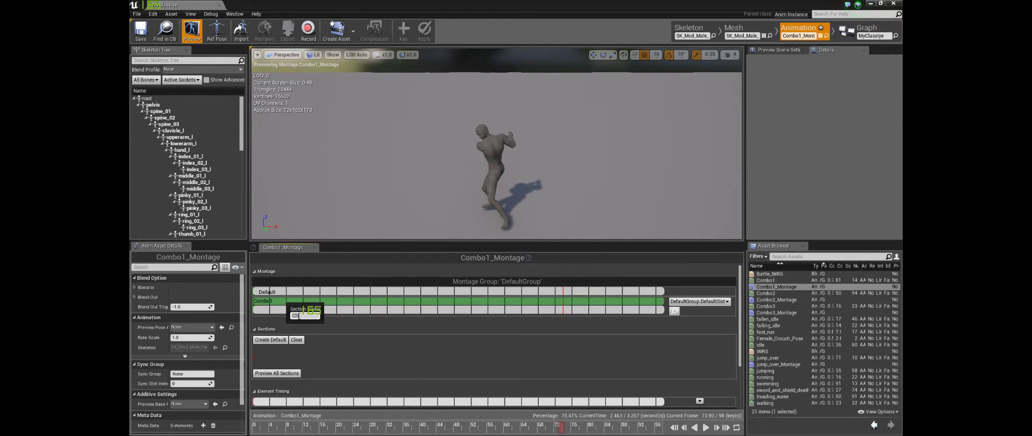
{"action": "type", "text": "Charging"}
{"action": "key", "text": "Return"}
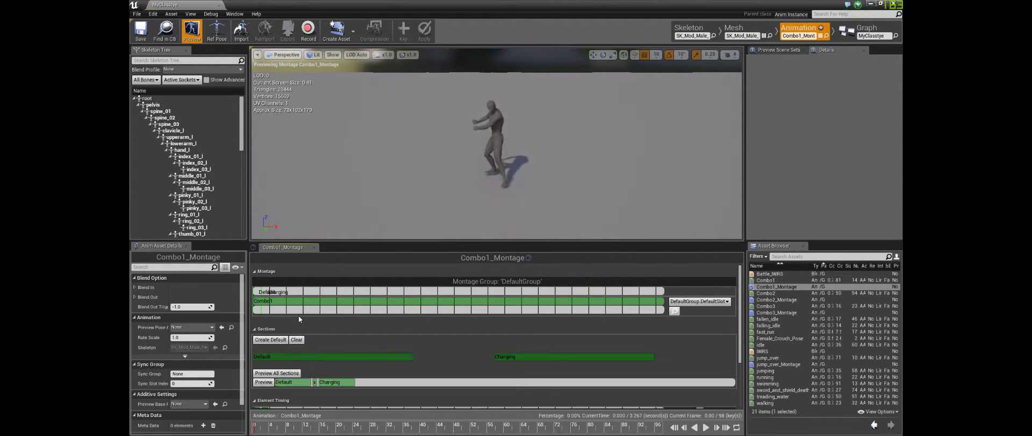
{"action": "left_click", "coordinate": [260, 306]}
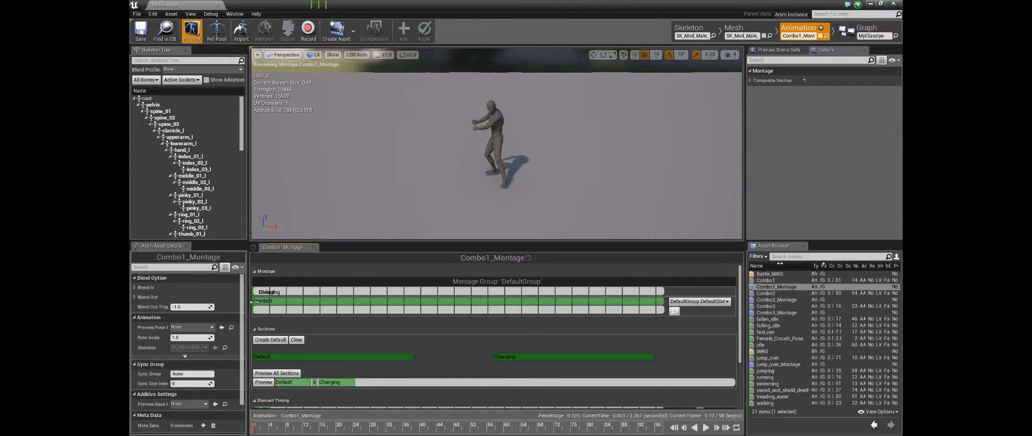
{"action": "left_click_drag", "start_coordinate": [273, 306], "coordinate": [295, 306]}
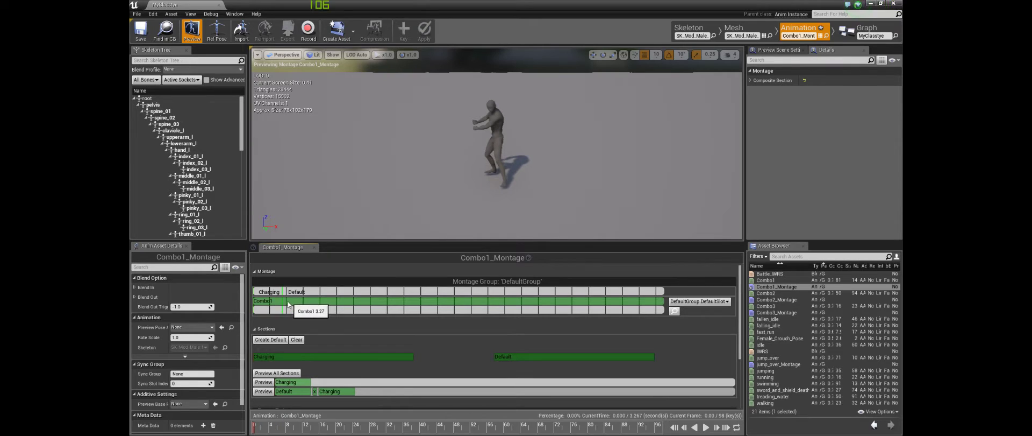
Delete the Combo1 segment from the montage track and try to rearrange the overlapping Charging and Default sections.
{"action": "right_click", "coordinate": [282, 304]}
{"action": "left_click", "coordinate": [312, 316]}
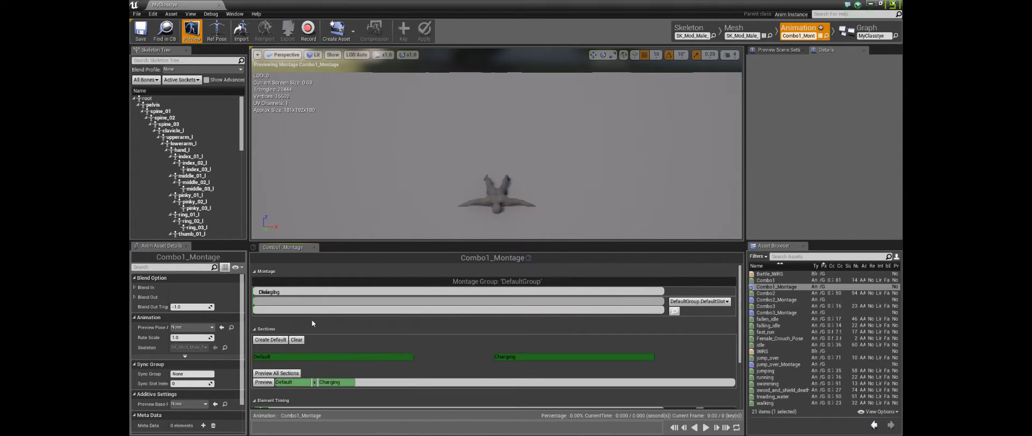
{"action": "left_click", "coordinate": [254, 299]}
{"action": "left_click", "coordinate": [254, 299]}
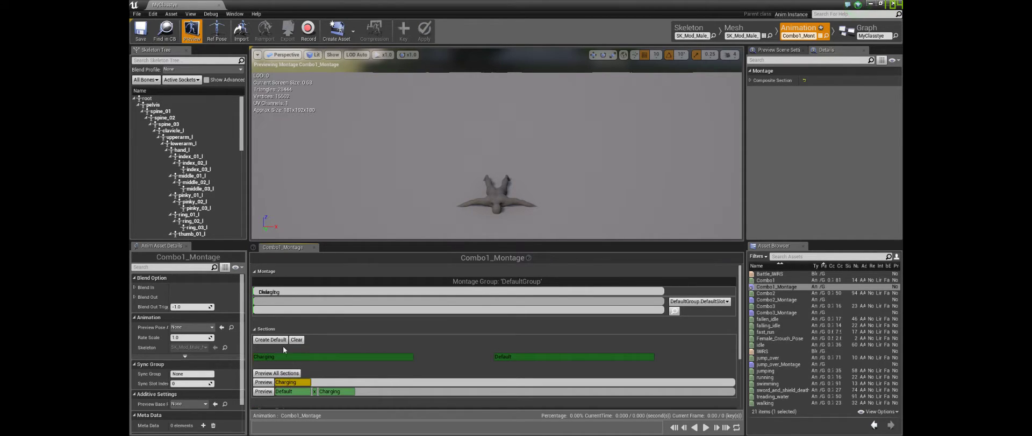
{"action": "left_click", "coordinate": [263, 303]}
{"action": "left_click", "coordinate": [268, 303]}
{"action": "left_click", "coordinate": [269, 310]}
{"action": "scroll", "coordinate": [325, 353], "scroll_direction": "down", "scroll_amount": 3}
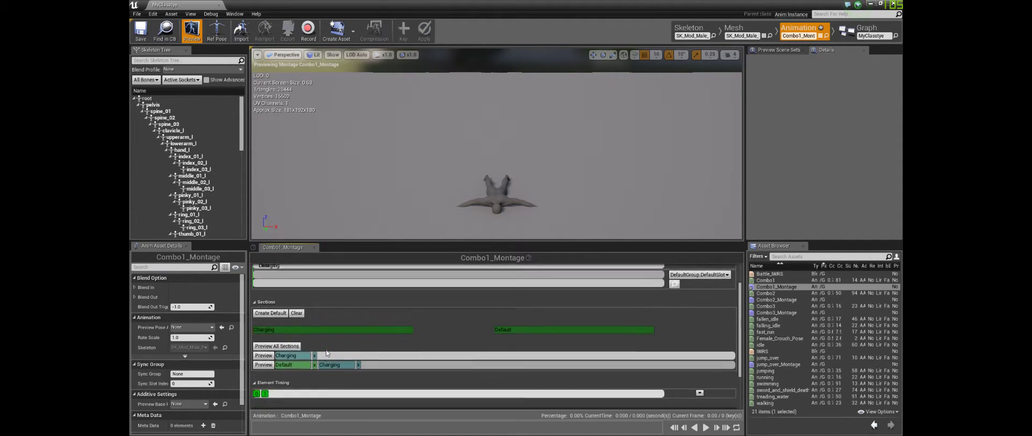
{"action": "scroll", "coordinate": [297, 360], "scroll_direction": "up", "scroll_amount": 3}
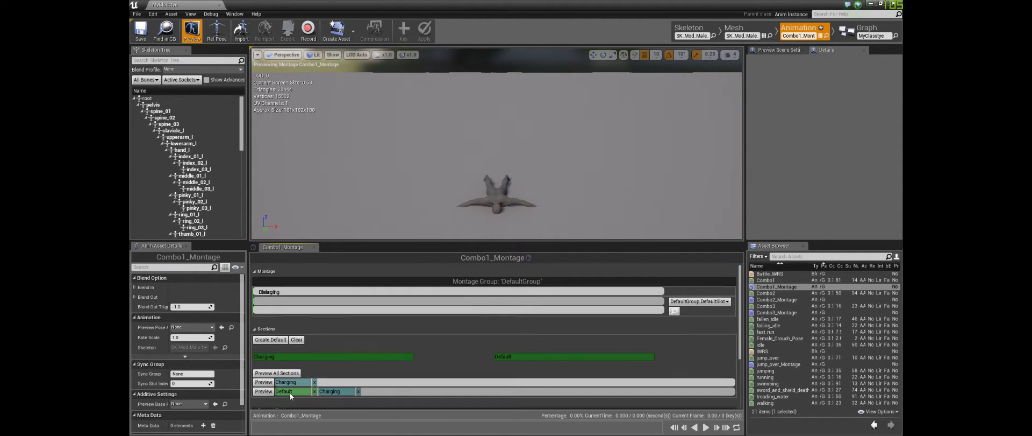
{"action": "left_click", "coordinate": [289, 392]}
{"action": "left_click", "coordinate": [293, 383]}
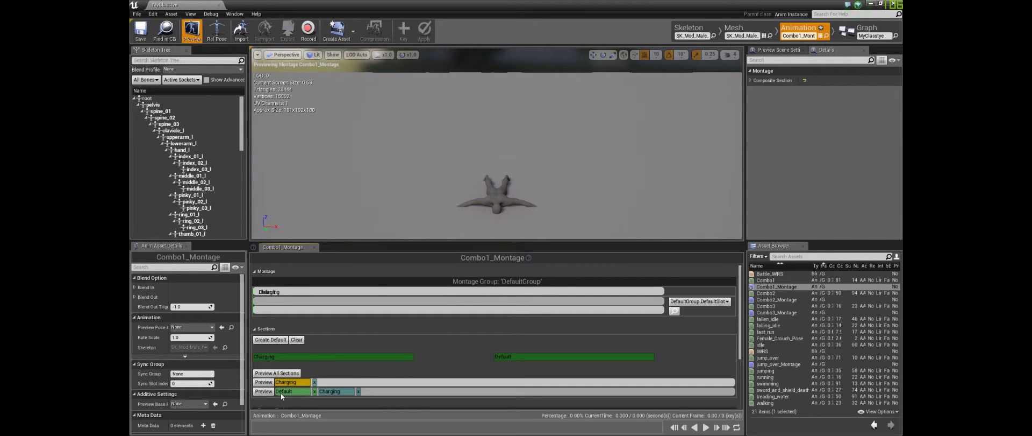
Reorder the overlapping sections on the empty montage track, delete the Default section and select Charging.
{"action": "right_click", "coordinate": [283, 300]}
{"action": "left_click", "coordinate": [265, 295]}
{"action": "left_click_drag", "start_coordinate": [258, 295], "coordinate": [268, 295]}
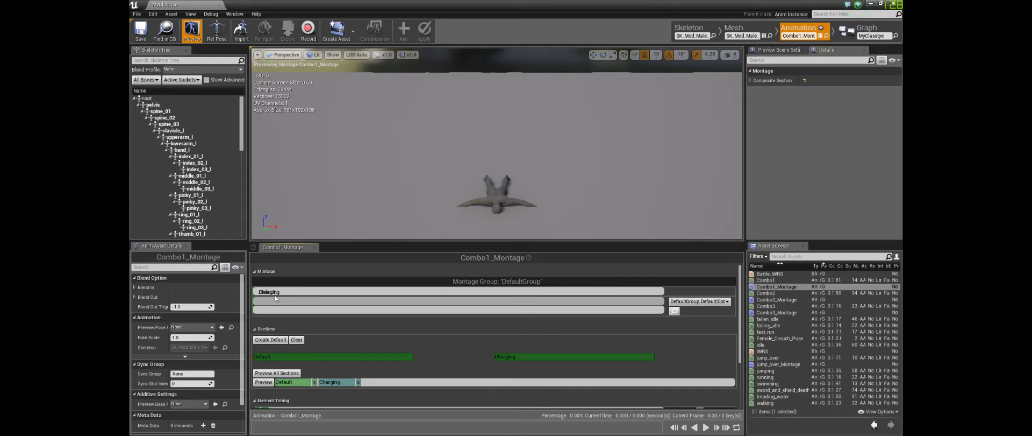
{"action": "left_click", "coordinate": [272, 296]}
{"action": "right_click", "coordinate": [268, 298]}
{"action": "left_click", "coordinate": [268, 299]}
{"action": "right_click", "coordinate": [267, 299]}
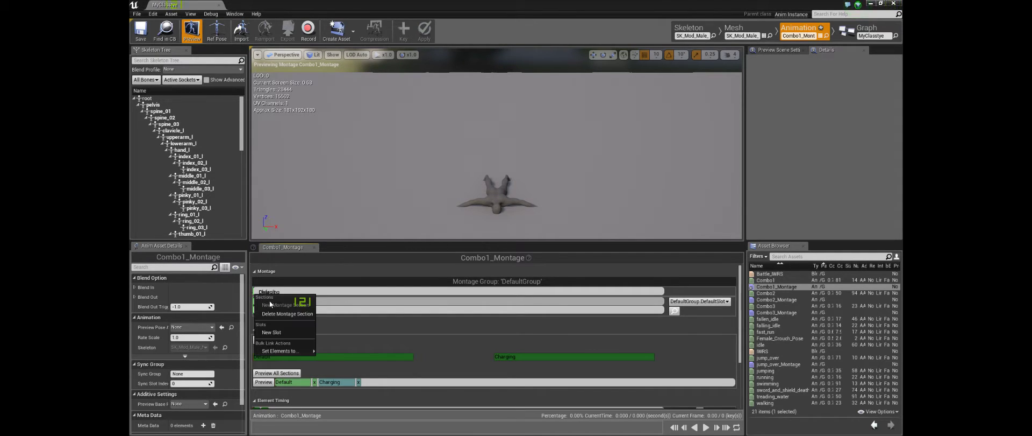
{"action": "left_click", "coordinate": [276, 314]}
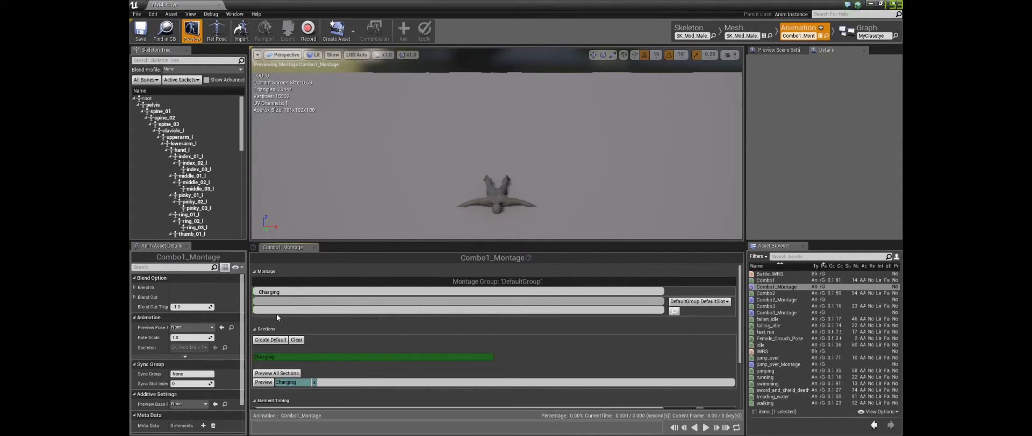
{"action": "right_click", "coordinate": [253, 291]}
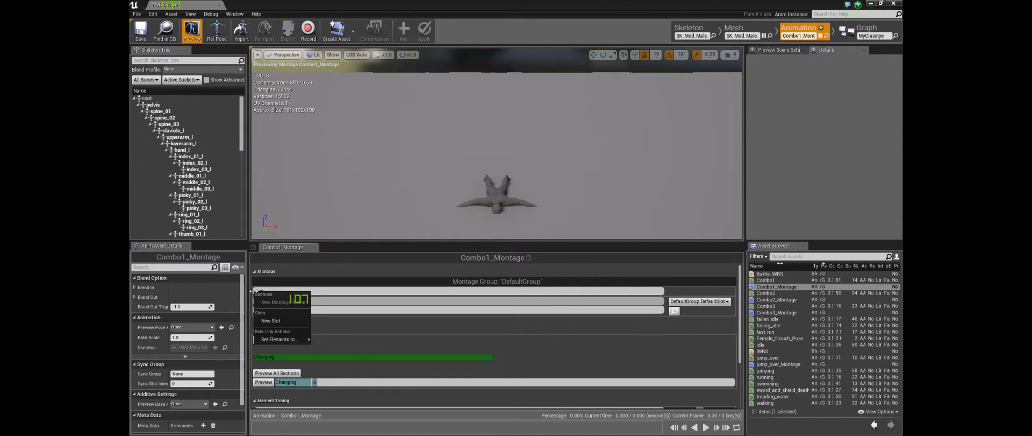
{"action": "left_click", "coordinate": [343, 292]}
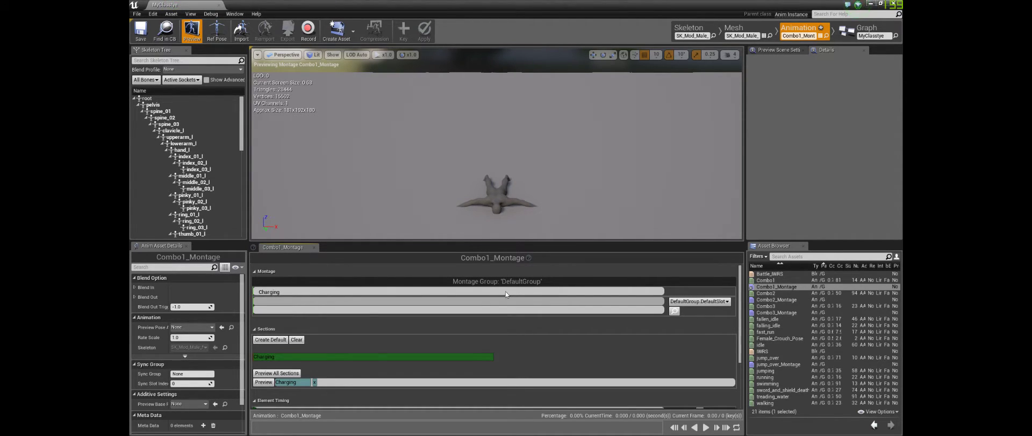
{"action": "left_click", "coordinate": [292, 380]}
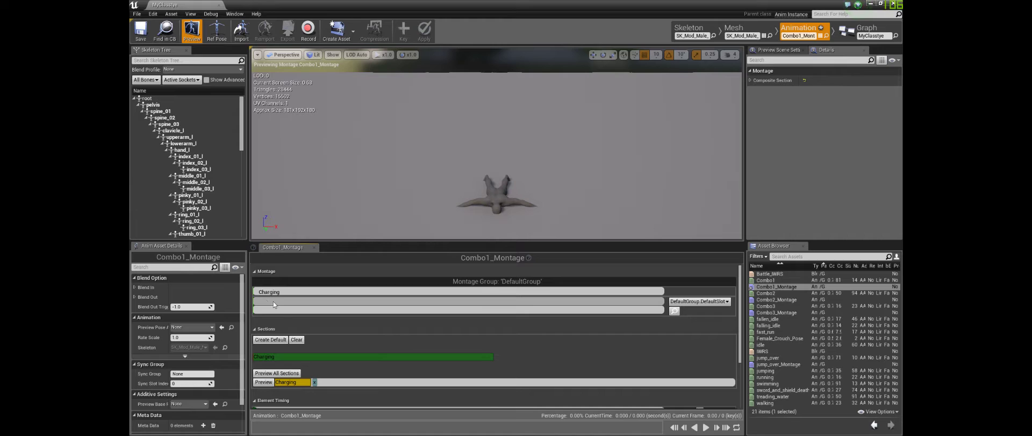
Undo the recent montage edits back through the removal of the Combo1 segment.
{"action": "key", "text": "ctrl+z"}
{"action": "key", "text": "ctrl+z"}
{"action": "key", "text": "ctrl+z"}
{"action": "key", "text": "ctrl+z"}
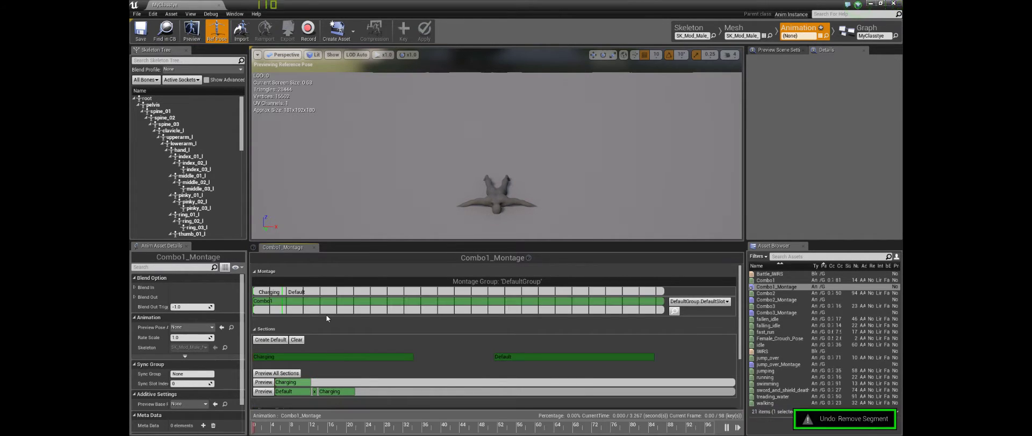
Delete the Default montage section, keeping the Charging section and the Combo1 segment.
{"action": "left_click", "coordinate": [292, 299]}
{"action": "left_click", "coordinate": [276, 293]}
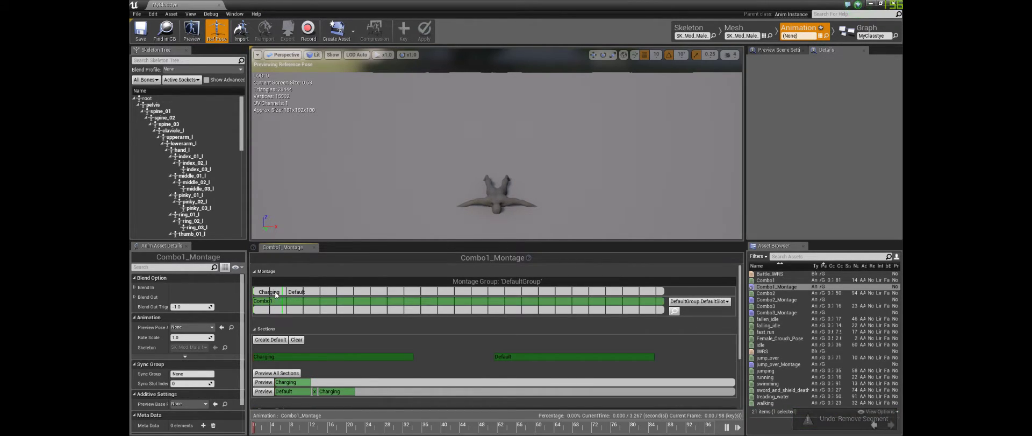
{"action": "left_click", "coordinate": [302, 292]}
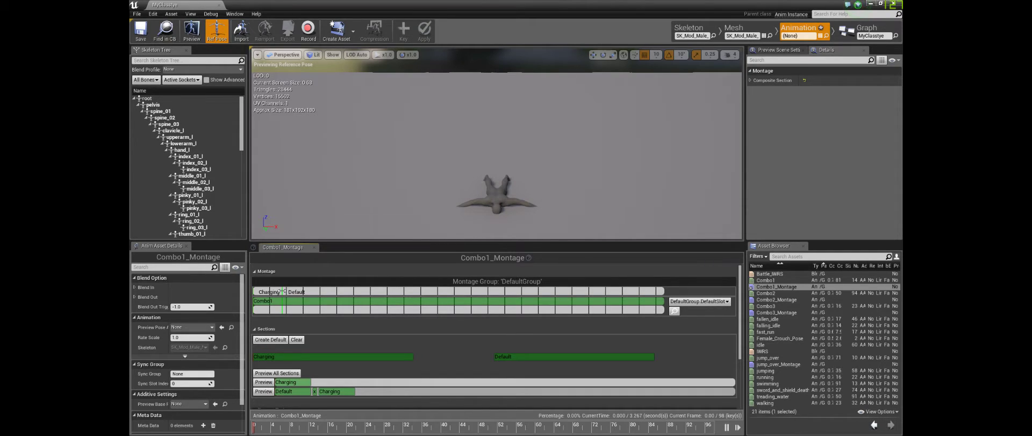
{"action": "right_click", "coordinate": [299, 291]}
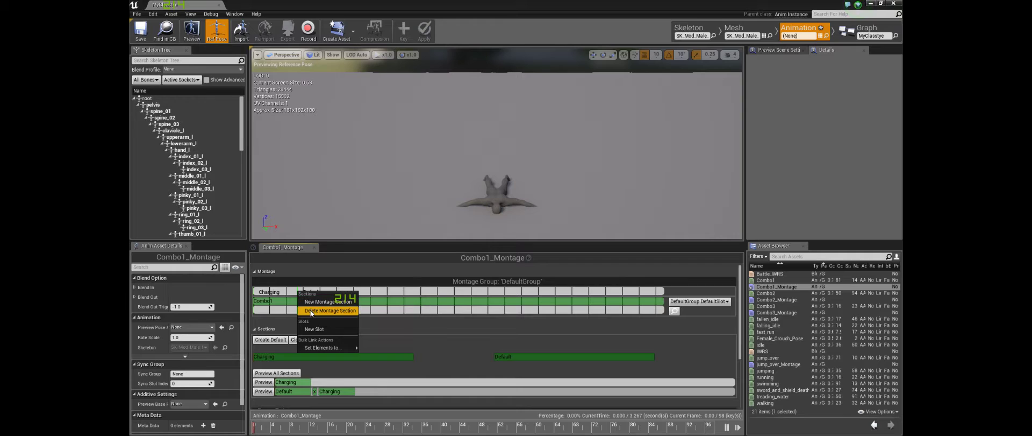
{"action": "left_click", "coordinate": [309, 311]}
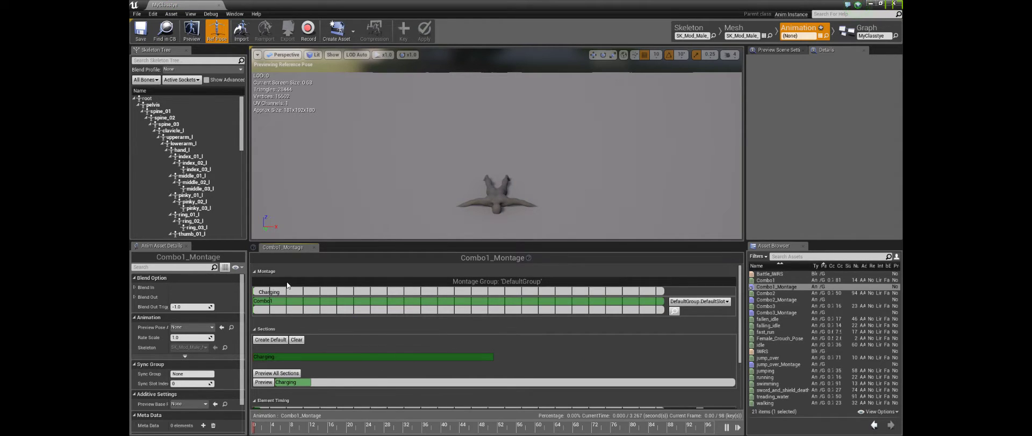
Add a montage section named Attack after Charging and move it closer to the start of the timeline.
{"action": "left_click", "coordinate": [263, 291]}
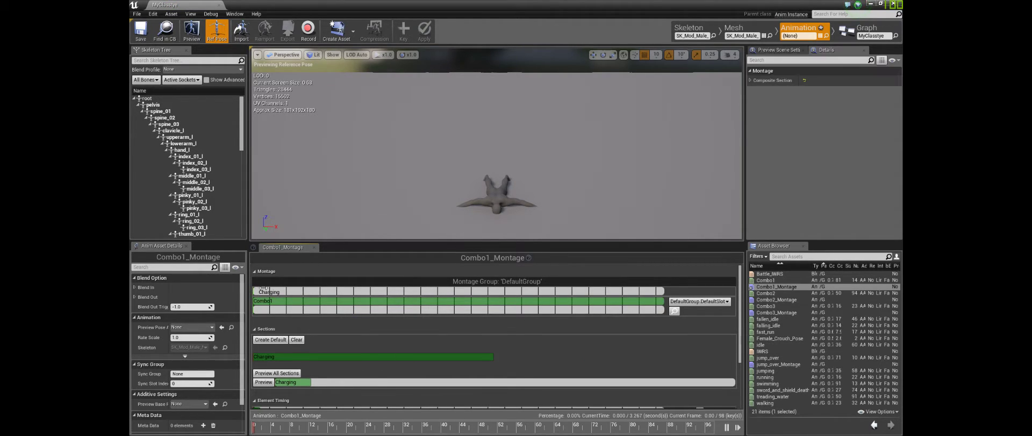
{"action": "right_click", "coordinate": [307, 290]}
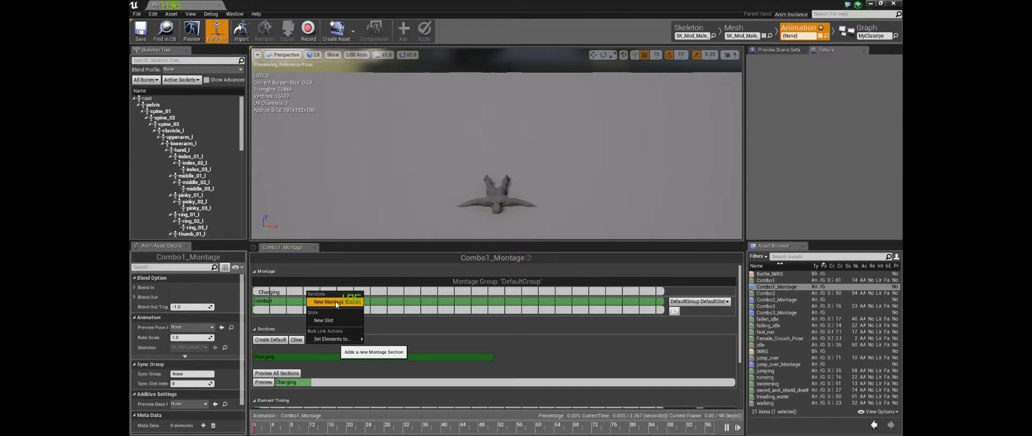
{"action": "left_click", "coordinate": [336, 300]}
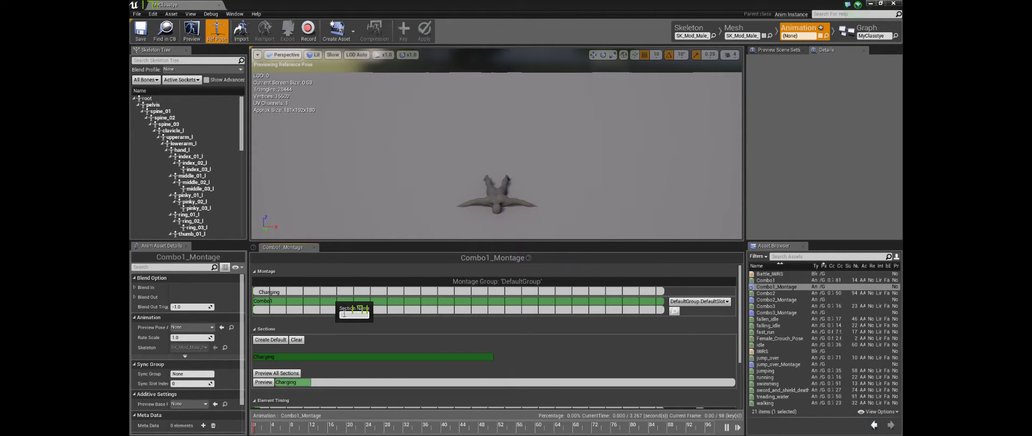
{"action": "type", "text": "Attack"}
{"action": "key", "text": "Return"}
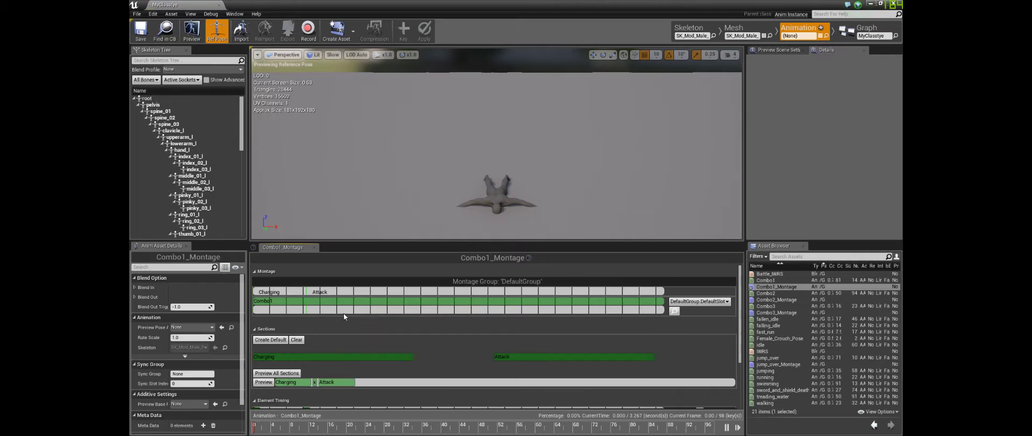
{"action": "left_click_drag", "start_coordinate": [307, 290], "coordinate": [272, 291]}
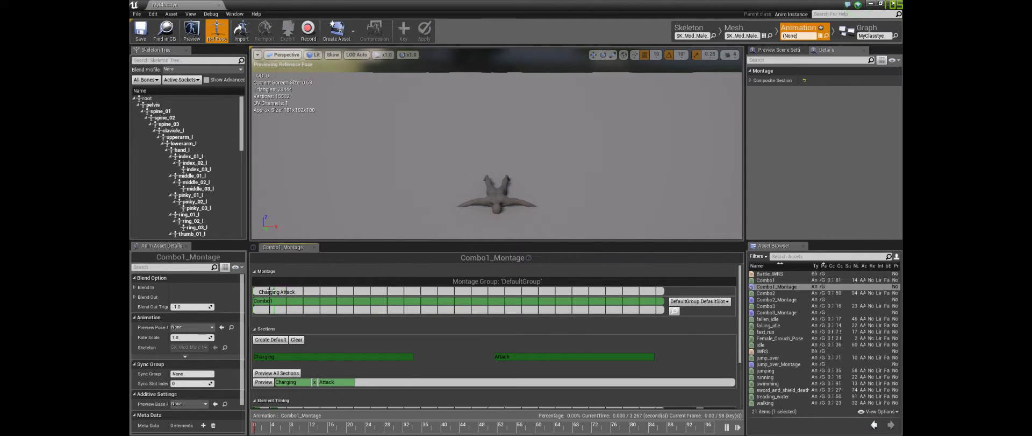
Check the Charging section and the lower tracks, and move the Attack section slightly further along the timeline to about frame 8.
{"action": "scroll", "coordinate": [328, 341], "scroll_direction": "down", "scroll_amount": 3}
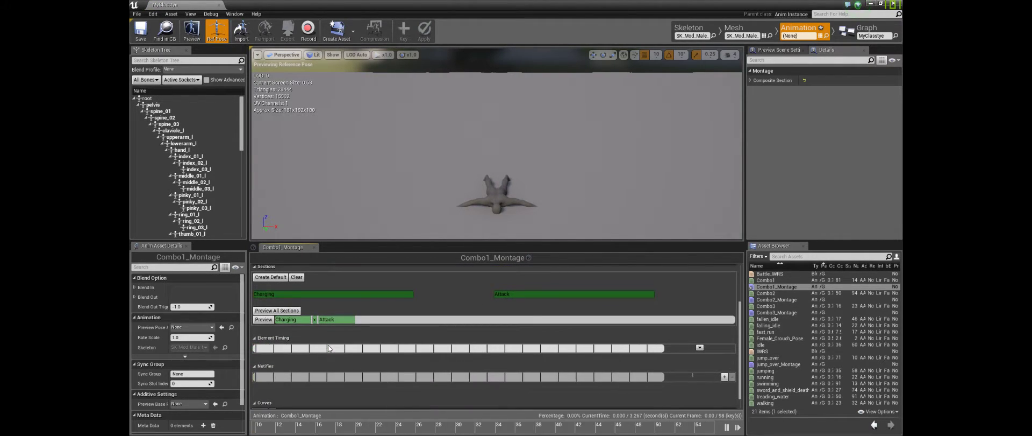
{"action": "scroll", "coordinate": [317, 312], "scroll_direction": "down", "scroll_amount": 1}
{"action": "scroll", "coordinate": [340, 292], "scroll_direction": "up", "scroll_amount": 4}
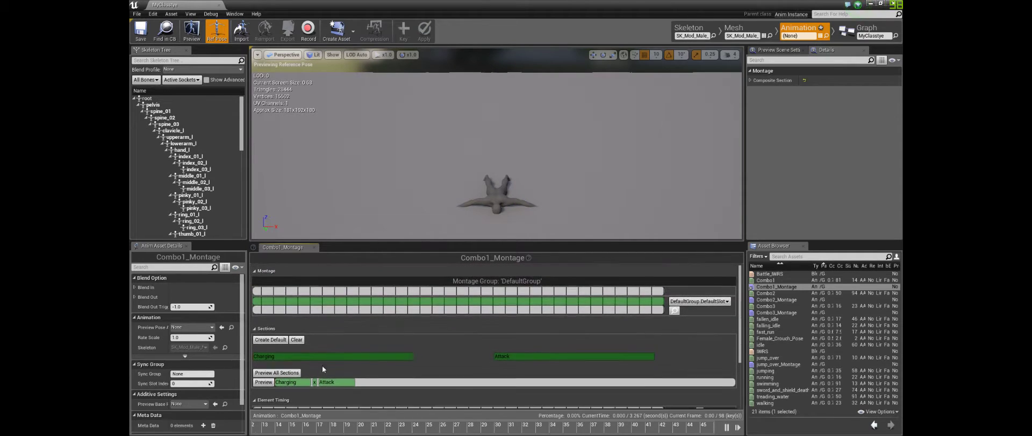
{"action": "left_click", "coordinate": [292, 381]}
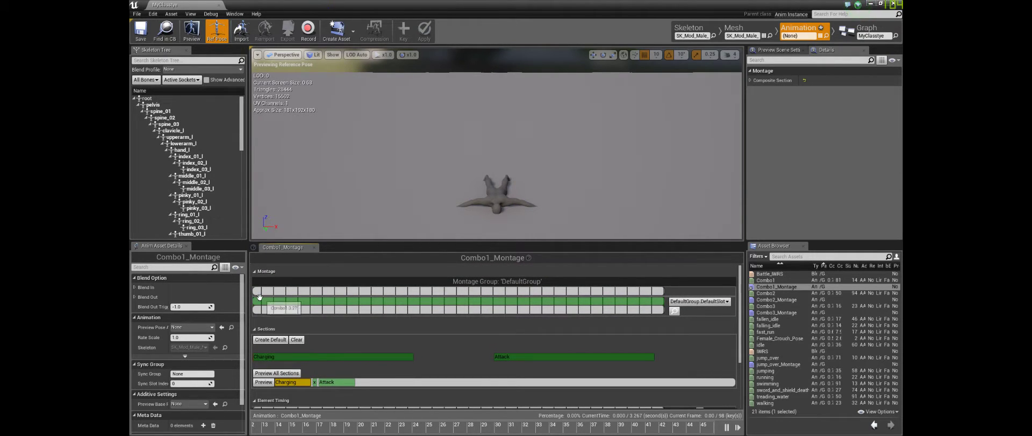
{"action": "scroll", "coordinate": [323, 352], "scroll_direction": "down", "scroll_amount": 3}
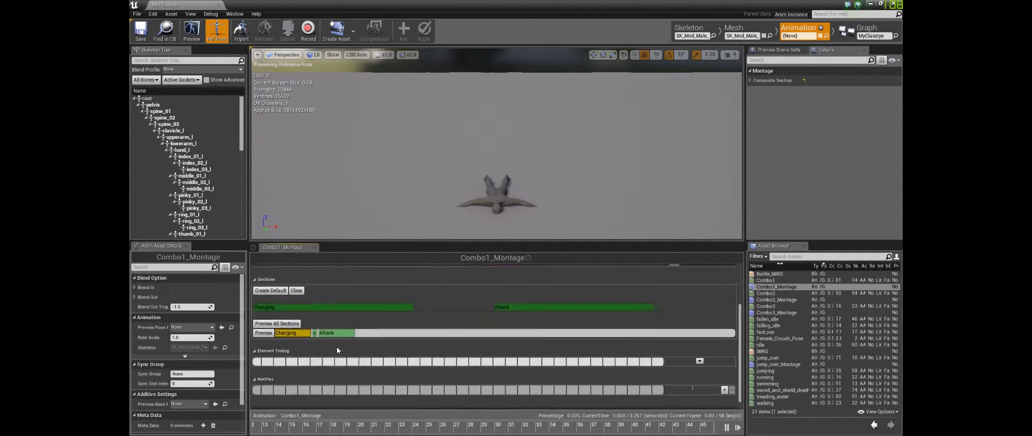
{"action": "scroll", "coordinate": [345, 288], "scroll_direction": "up", "scroll_amount": 3}
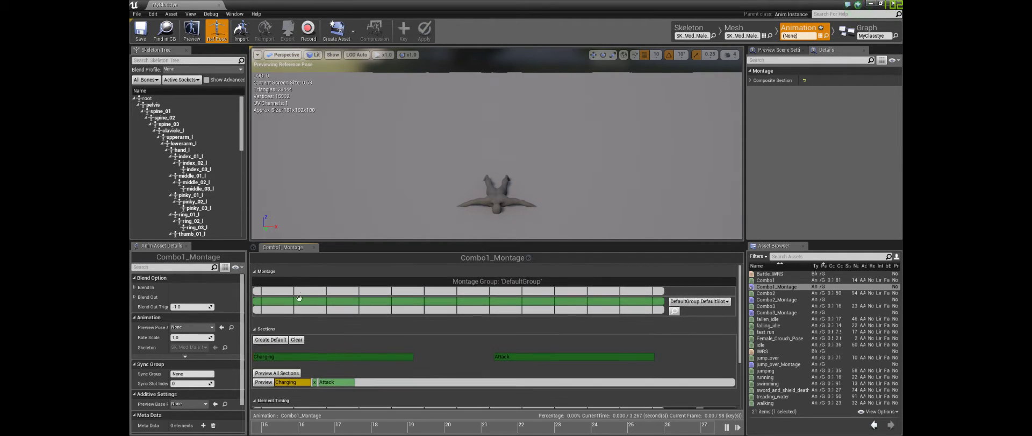
{"action": "scroll", "coordinate": [287, 303], "scroll_direction": "down", "scroll_amount": 5}
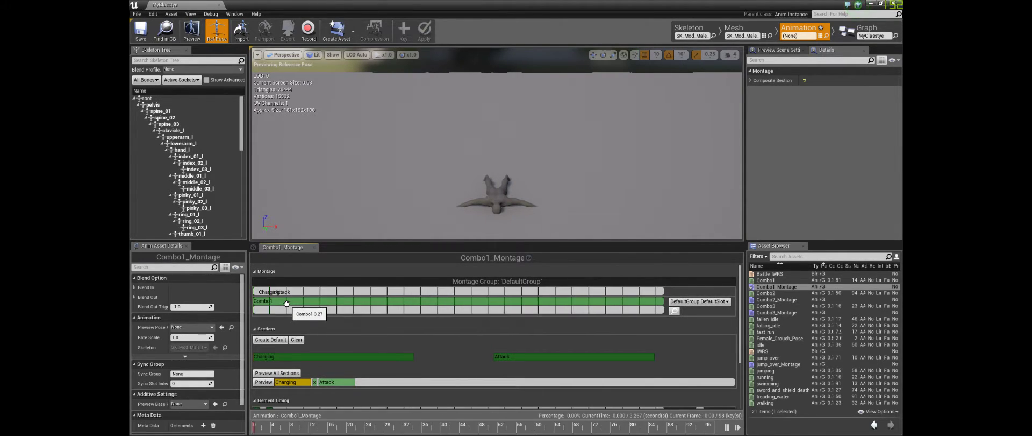
{"action": "left_click", "coordinate": [296, 303]}
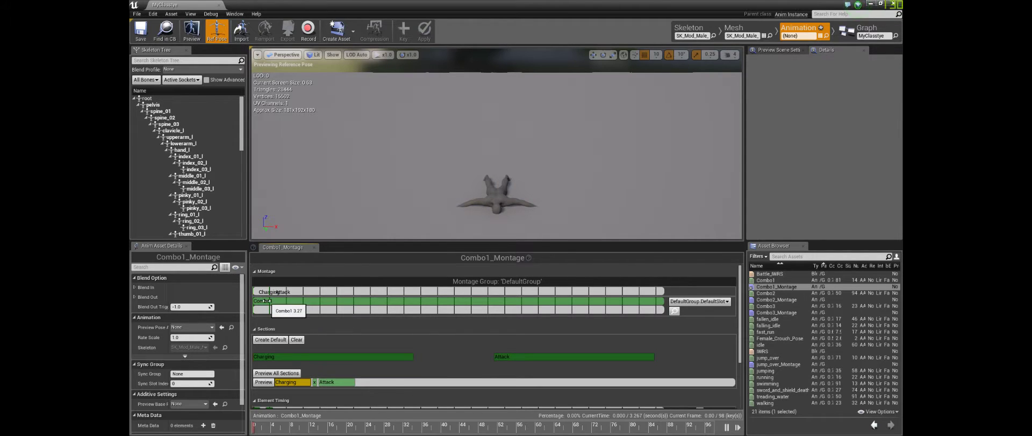
{"action": "left_click", "coordinate": [271, 302]}
{"action": "left_click", "coordinate": [271, 309]}
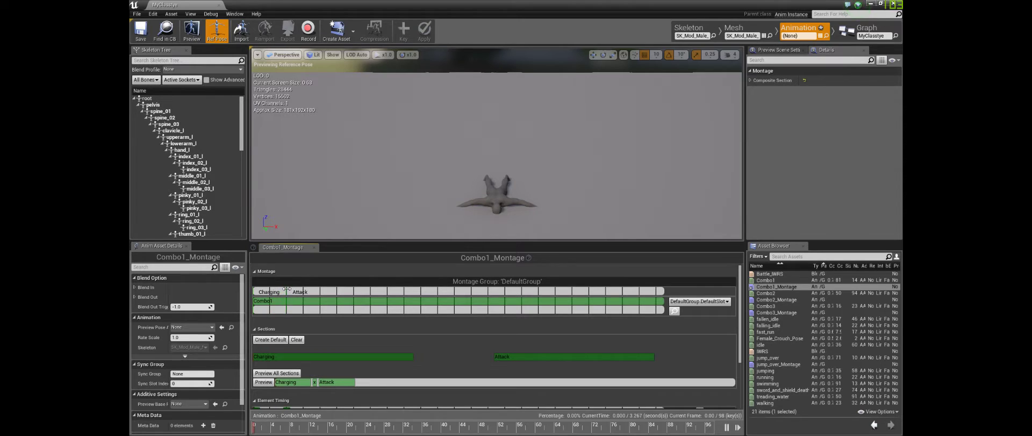
Look over the Combo1_Montage section, timing, notify and curve tracks, and reopen the montage to preview its animation.
{"action": "scroll", "coordinate": [670, 353], "scroll_direction": "down", "scroll_amount": 4}
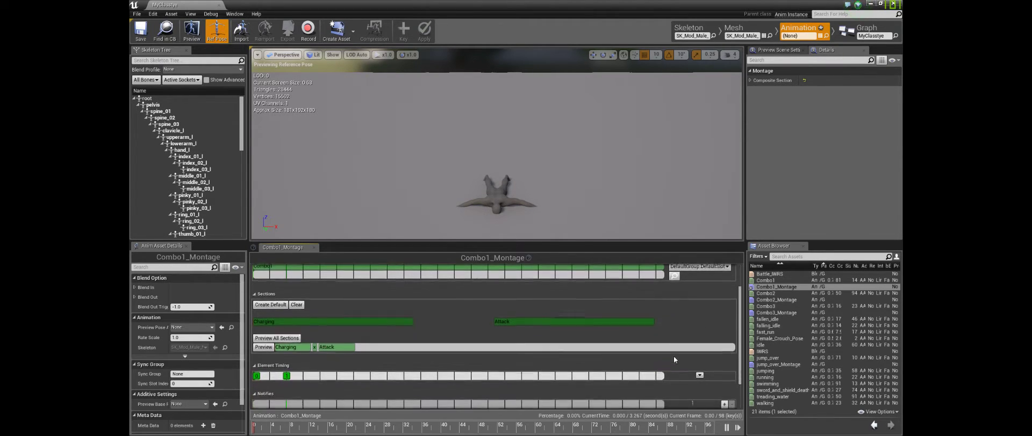
{"action": "scroll", "coordinate": [673, 354], "scroll_direction": "up", "scroll_amount": 5}
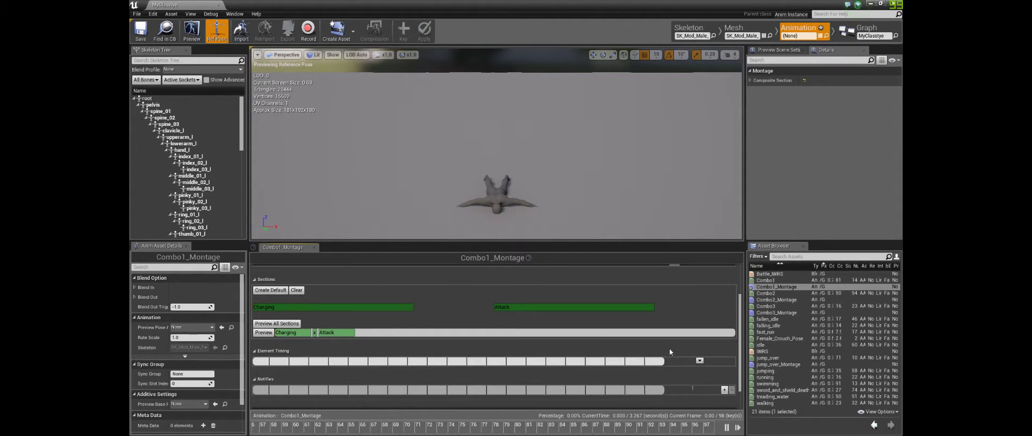
{"action": "scroll", "coordinate": [473, 282], "scroll_direction": "down", "scroll_amount": 2}
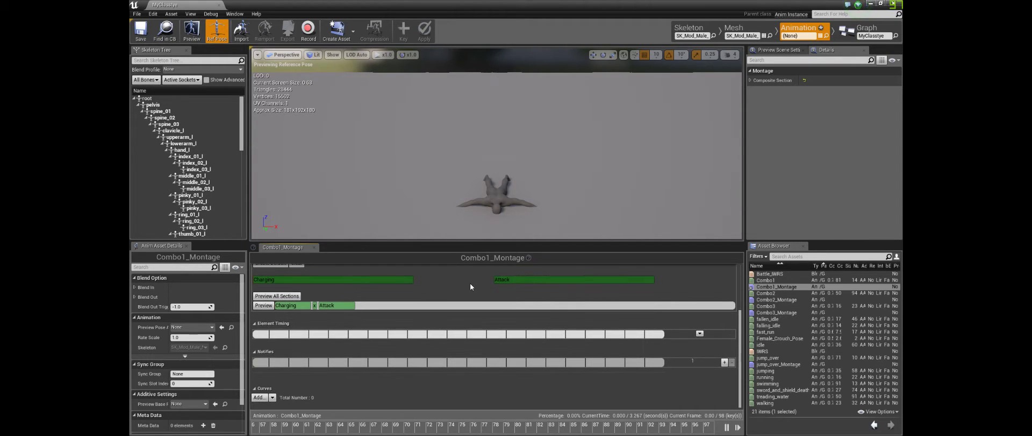
{"action": "scroll", "coordinate": [487, 398], "scroll_direction": "up", "scroll_amount": 5}
{"action": "scroll", "coordinate": [558, 430], "scroll_direction": "down", "scroll_amount": 3}
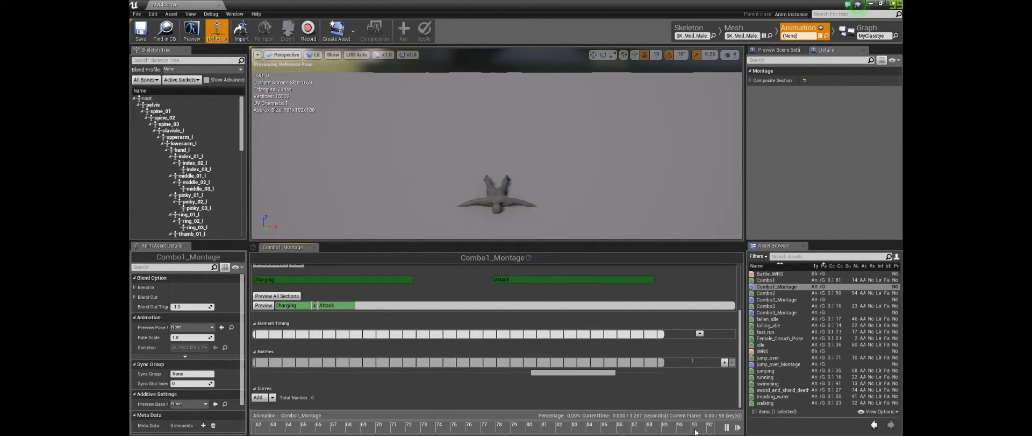
{"action": "left_click", "coordinate": [727, 426]}
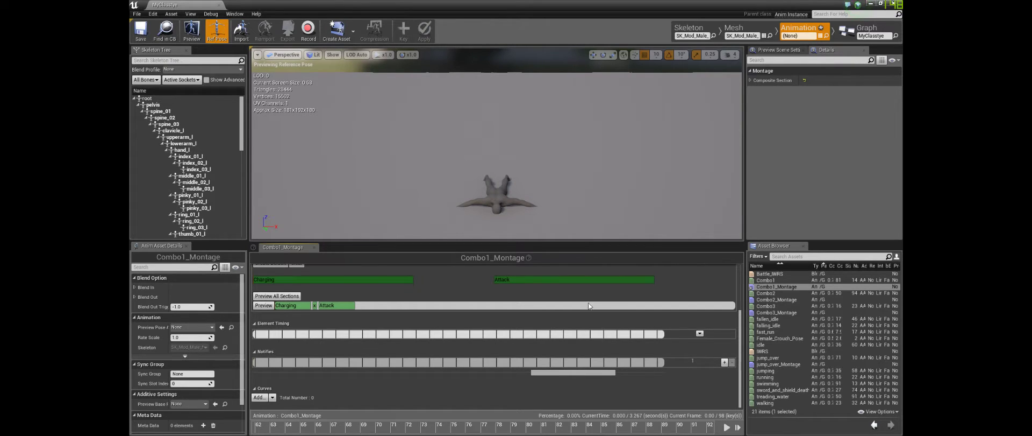
{"action": "double_click", "coordinate": [774, 286]}
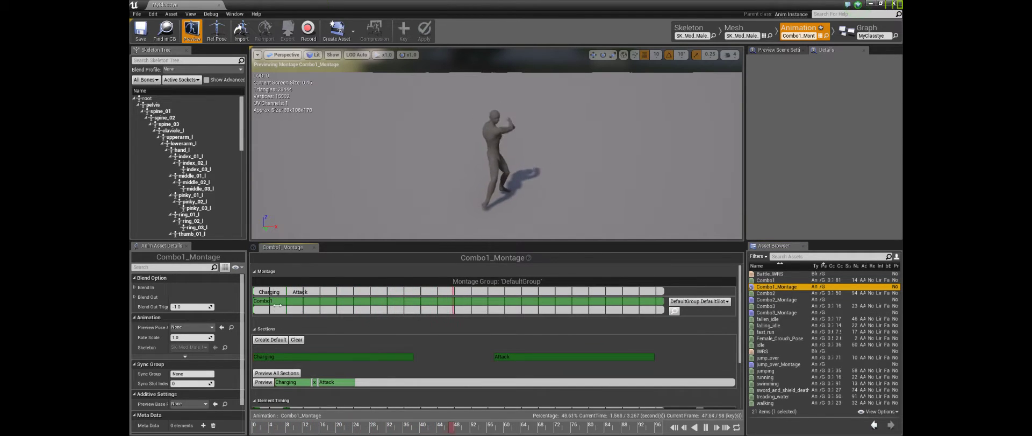
Make the Charging section of Combo1_Montage loop onto itself, detached from the Attack section.
{"action": "scroll", "coordinate": [312, 361], "scroll_direction": "down", "scroll_amount": 1}
{"action": "left_click", "coordinate": [291, 353]}
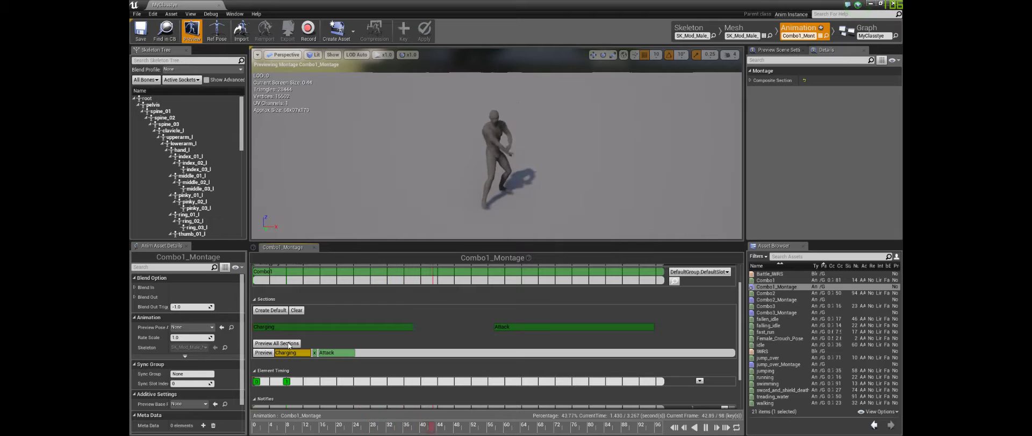
{"action": "left_click", "coordinate": [274, 328]}
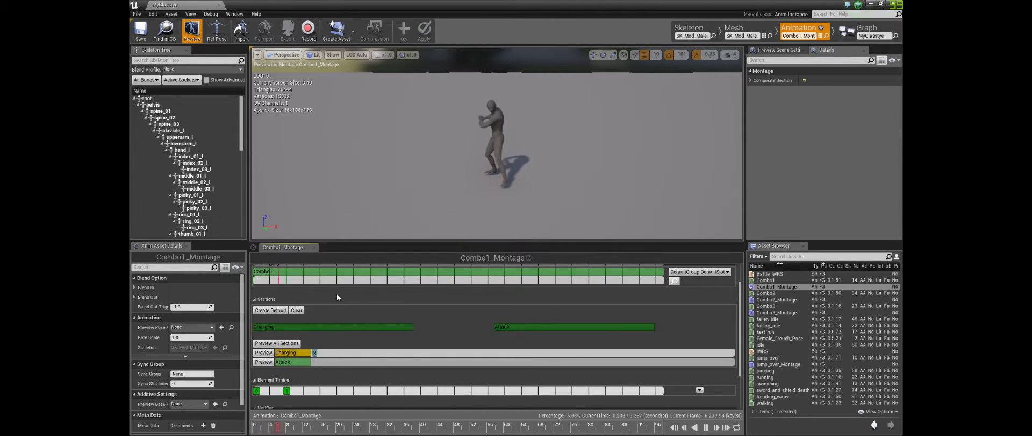
Move the Attack section earlier on the timeline to about frame 4 and check the Combo1 segment.
{"action": "scroll", "coordinate": [337, 293], "scroll_direction": "up", "scroll_amount": 3}
{"action": "scroll", "coordinate": [342, 298], "scroll_direction": "down", "scroll_amount": 2}
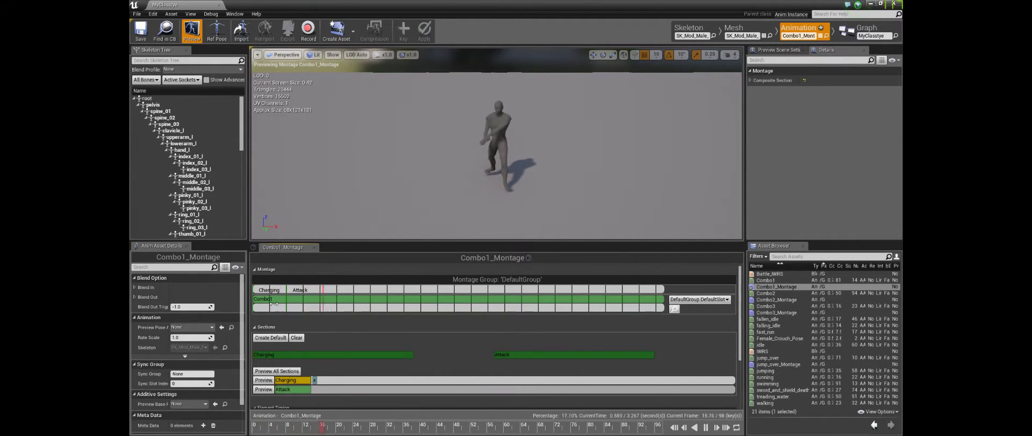
{"action": "left_click_drag", "start_coordinate": [283, 305], "coordinate": [266, 304]}
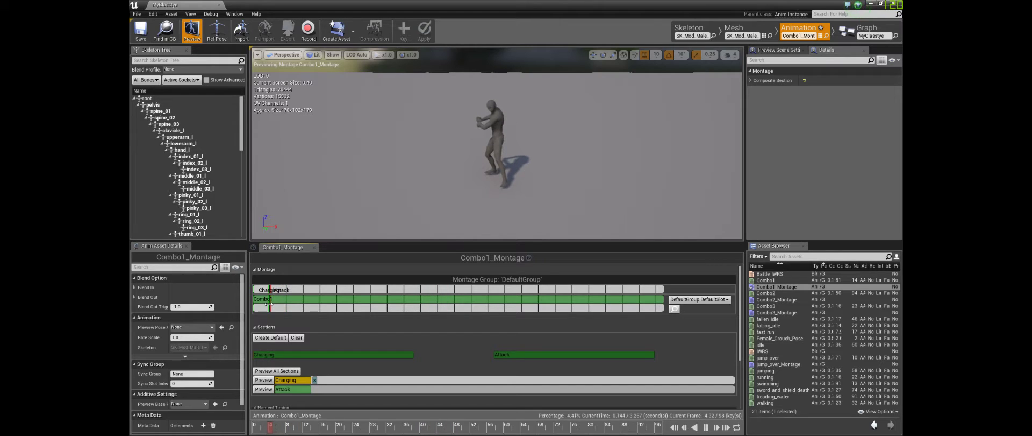
{"action": "left_click", "coordinate": [257, 307]}
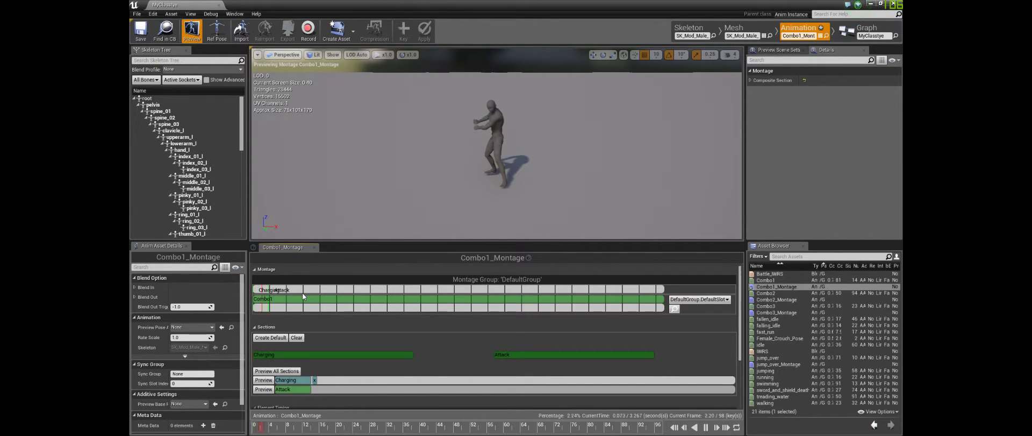
{"action": "left_click", "coordinate": [270, 301]}
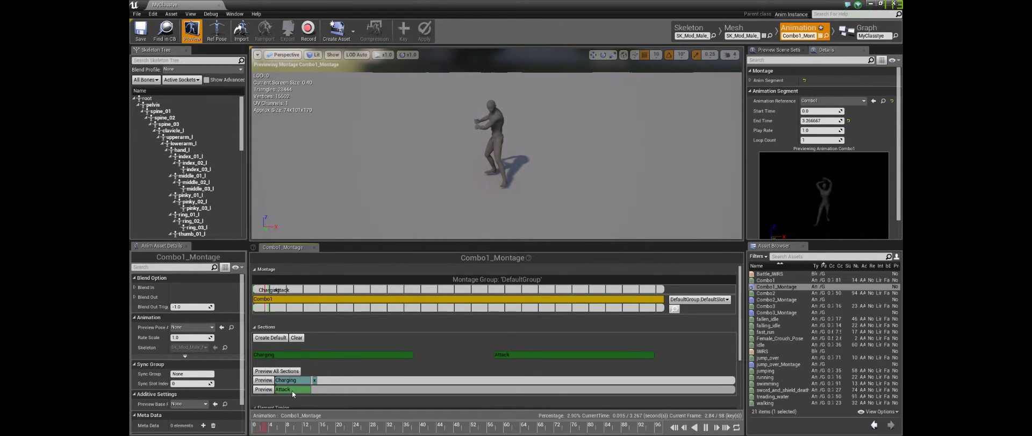
{"action": "scroll", "coordinate": [370, 329], "scroll_direction": "down", "scroll_amount": 1}
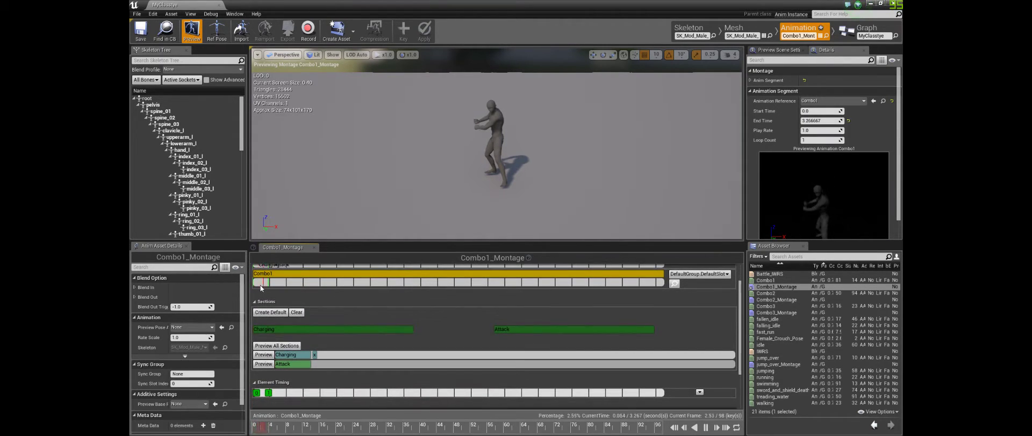
{"action": "scroll", "coordinate": [658, 303], "scroll_direction": "up", "scroll_amount": 1}
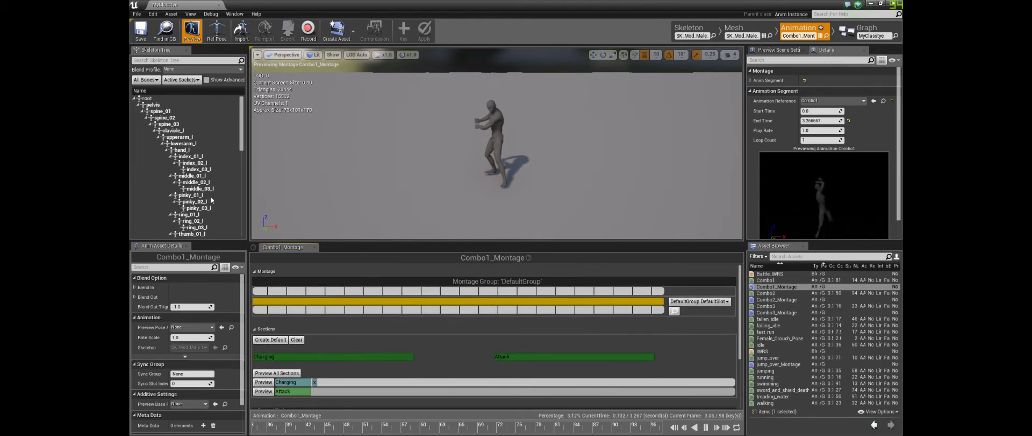
Open Combo2_Montage and add a montage section named Charging after Default, at about frame 4.
{"action": "double_click", "coordinate": [774, 300]}
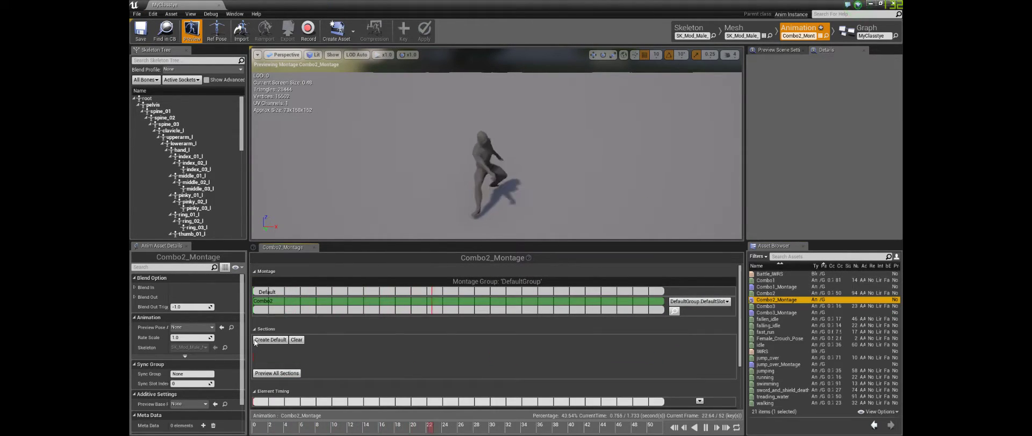
{"action": "left_click", "coordinate": [256, 292]}
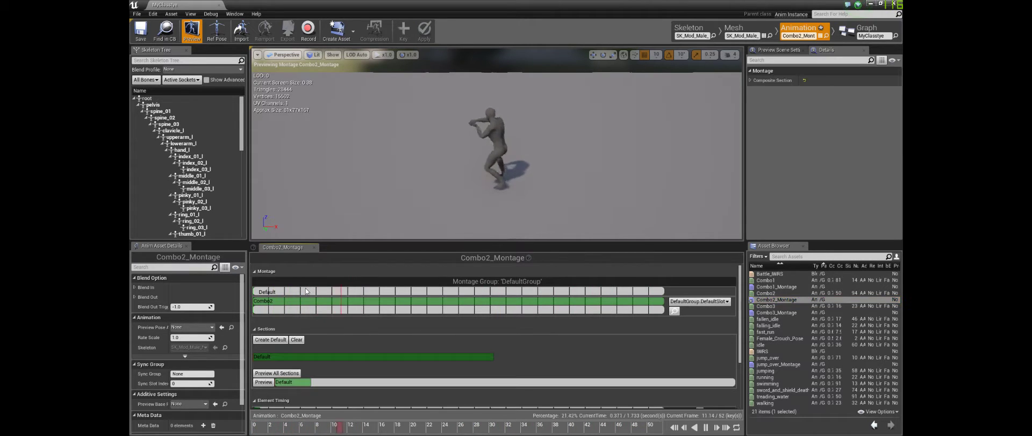
{"action": "right_click", "coordinate": [283, 291]}
{"action": "left_click", "coordinate": [309, 301]}
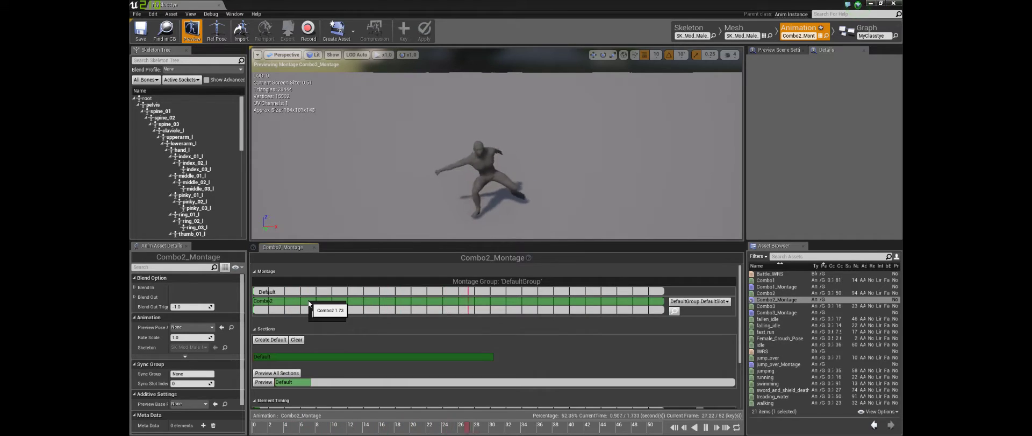
{"action": "key", "text": "Return"}
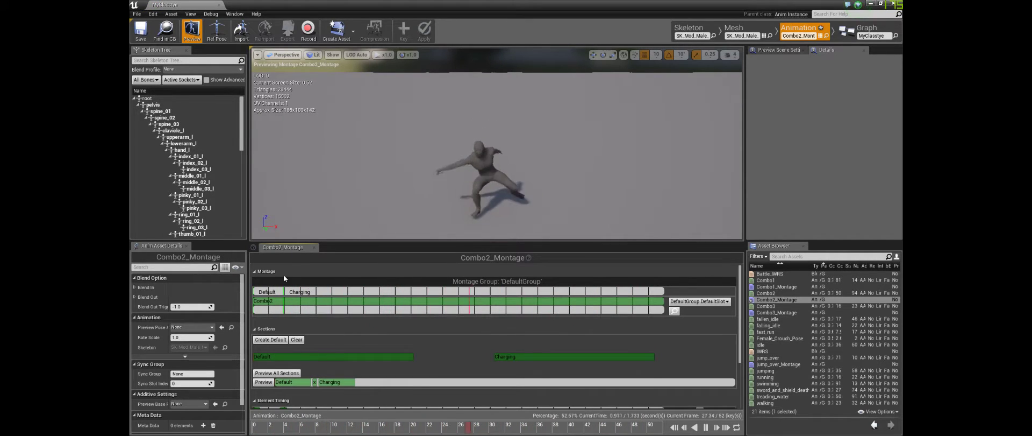
Add a montage section named Attacking after Charging on the Combo2_Montage timeline, at about frame 9.
{"action": "right_click", "coordinate": [337, 291]}
{"action": "left_click", "coordinate": [352, 298]}
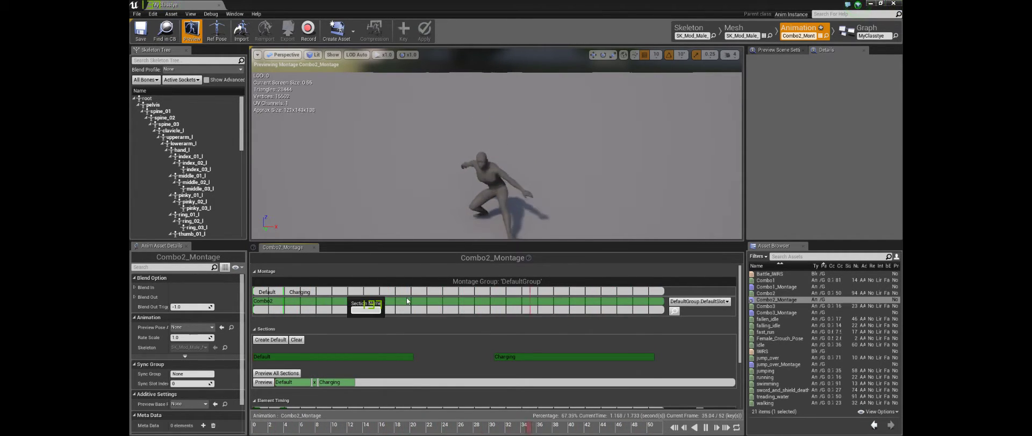
{"action": "type", "text": "Attacking"}
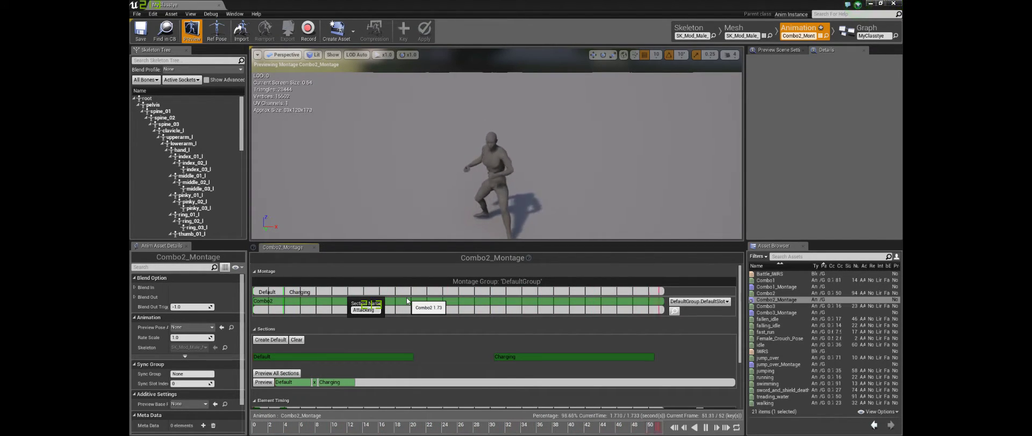
{"action": "key", "text": "Return"}
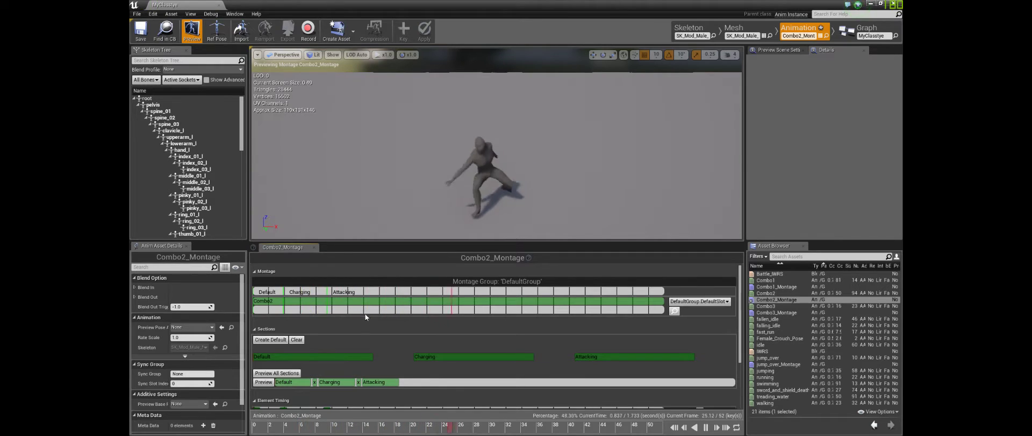
Move the Charging section to the start of Combo2_Montage and delete the Default section.
{"action": "left_click_drag", "start_coordinate": [285, 292], "coordinate": [246, 288]}
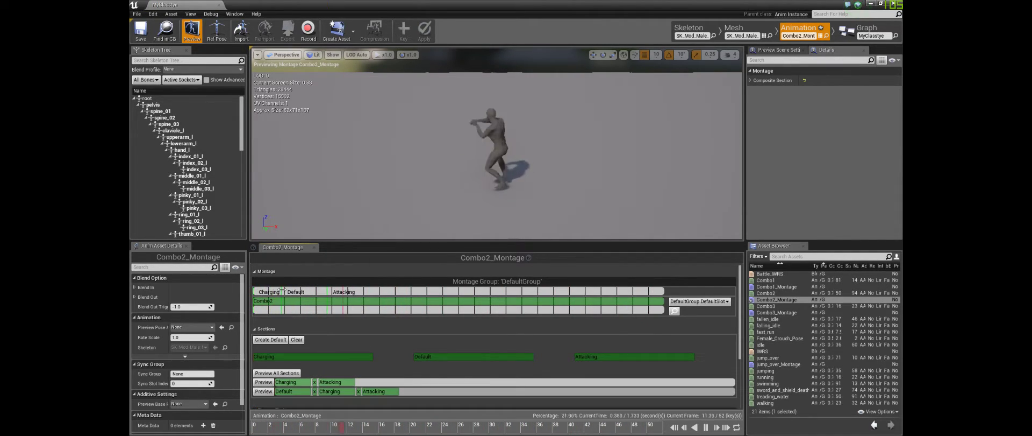
{"action": "right_click", "coordinate": [285, 292]}
{"action": "left_click", "coordinate": [315, 309]}
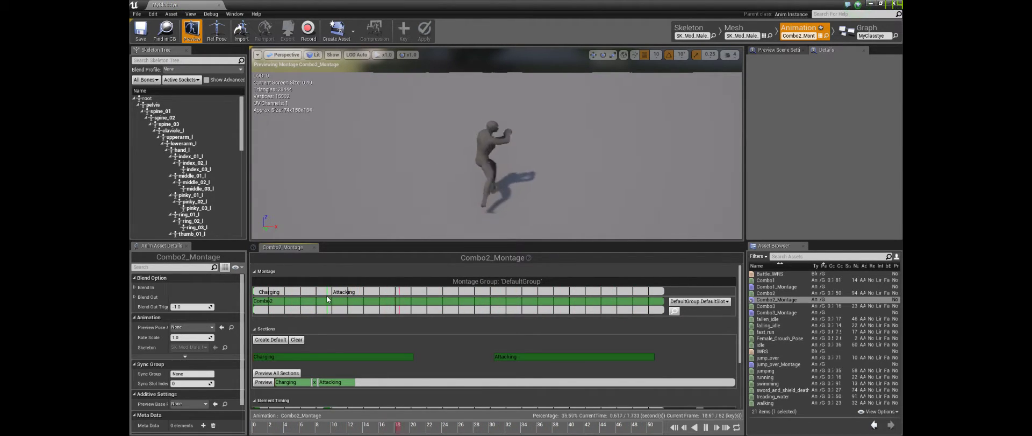
Move the Attacking section to about frame 2 and make the Charging section loop onto itself.
{"action": "mouse_move", "coordinate": [327, 297]}
{"action": "left_mouse_down"}
{"action": "mouse_move", "coordinate": [280, 295]}
{"action": "mouse_move", "coordinate": [301, 302]}
{"action": "mouse_move", "coordinate": [324, 305]}
{"action": "mouse_move", "coordinate": [328, 291]}
{"action": "mouse_move", "coordinate": [269, 291]}
{"action": "left_mouse_up"}
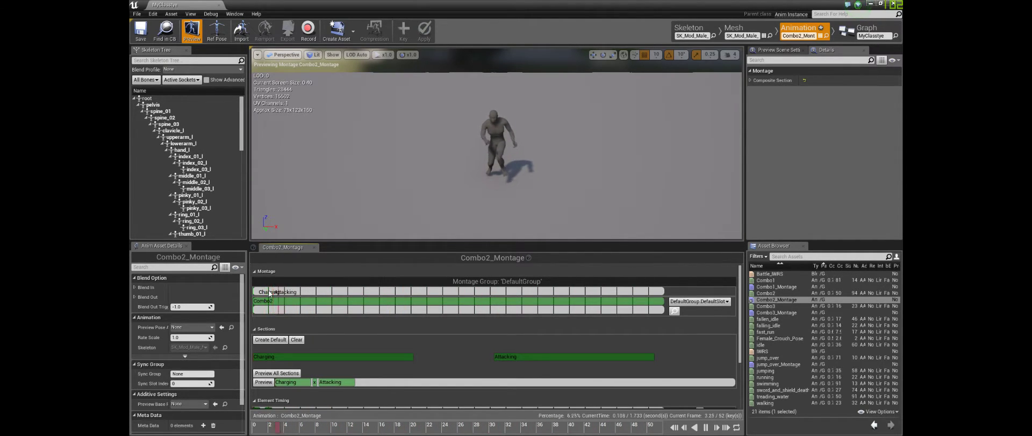
{"action": "left_click", "coordinate": [287, 381]}
{"action": "left_click", "coordinate": [302, 359]}
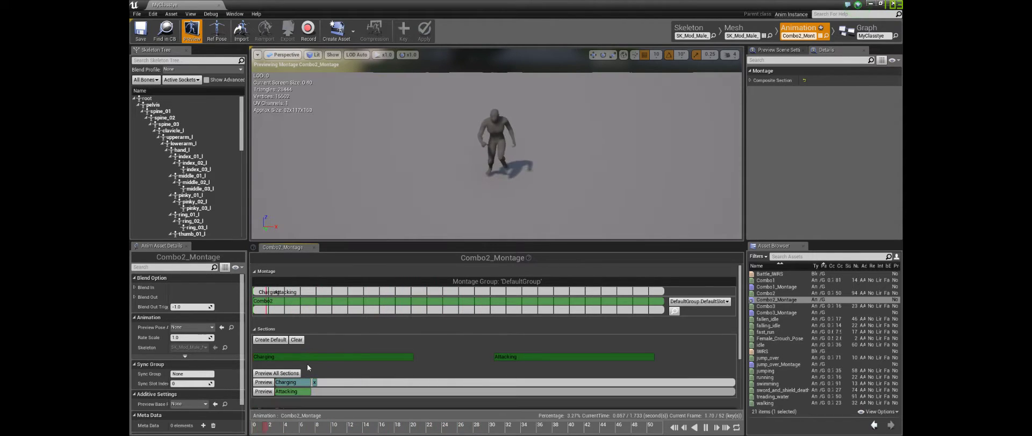
Check the Combo2 segment and the element timing, and preview the Attacking section on its own.
{"action": "scroll", "coordinate": [348, 367], "scroll_direction": "down", "scroll_amount": 2}
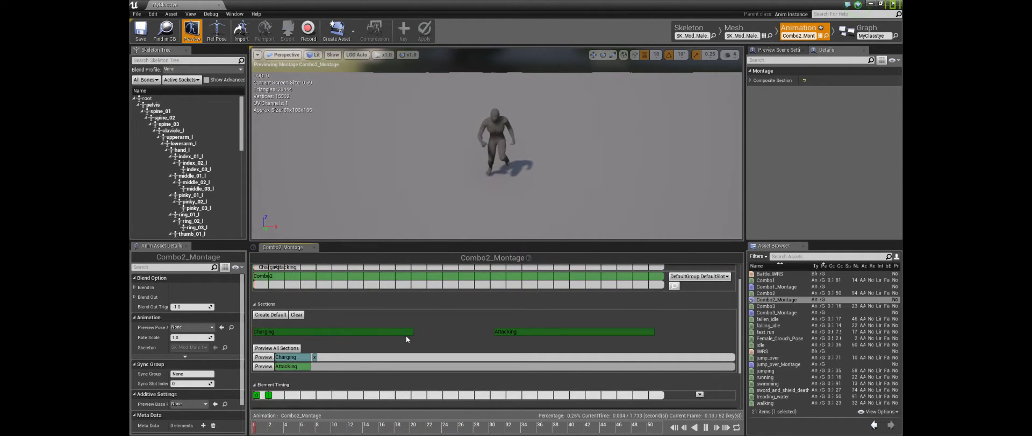
{"action": "scroll", "coordinate": [374, 340], "scroll_direction": "up", "scroll_amount": 1}
{"action": "left_click", "coordinate": [302, 286]}
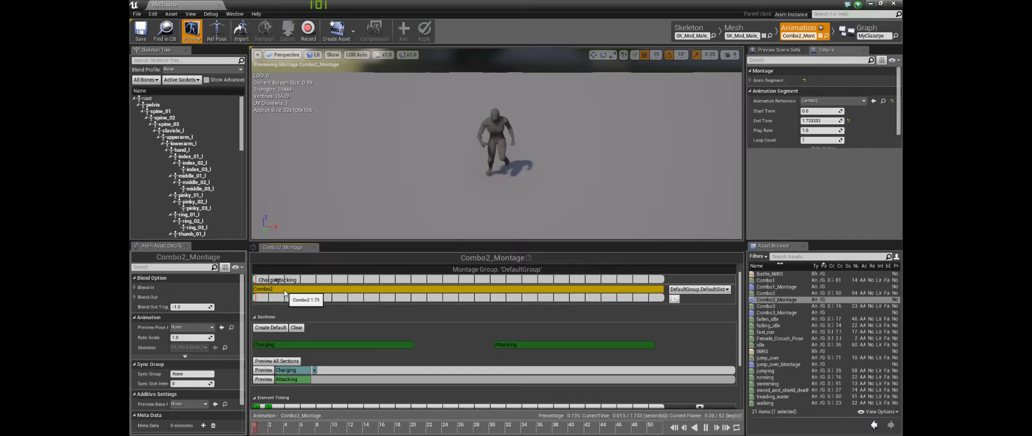
{"action": "left_click", "coordinate": [289, 379]}
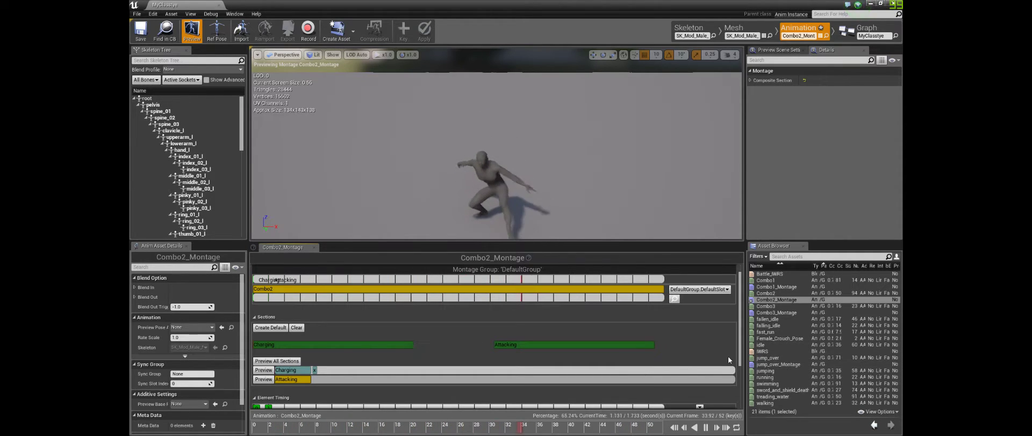
{"action": "scroll", "coordinate": [730, 357], "scroll_direction": "down", "scroll_amount": 3}
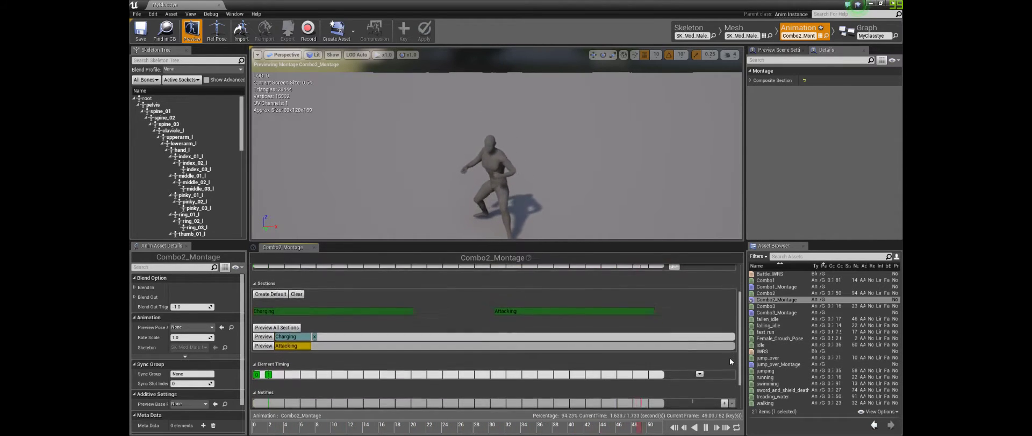
Open Combo3_Montage and add a montage section named Charging after Default, at about frame 7.
{"action": "double_click", "coordinate": [780, 312]}
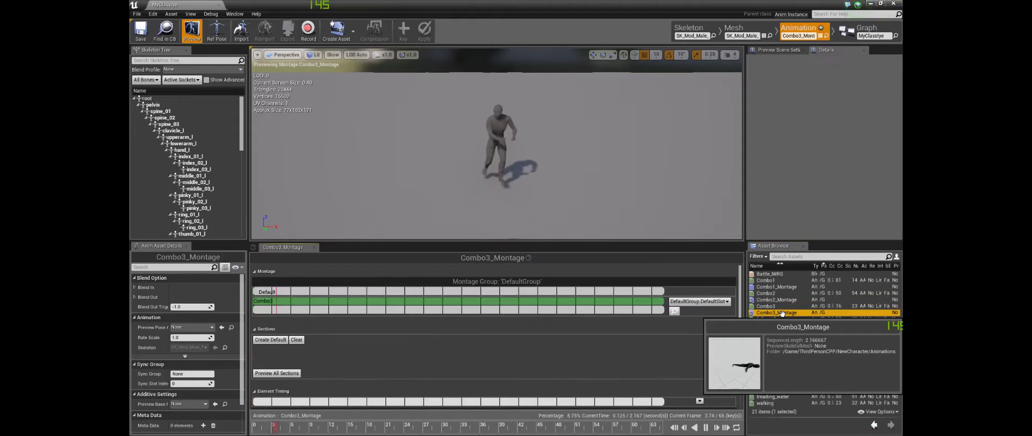
{"action": "right_click", "coordinate": [295, 292]}
{"action": "left_click", "coordinate": [317, 305]}
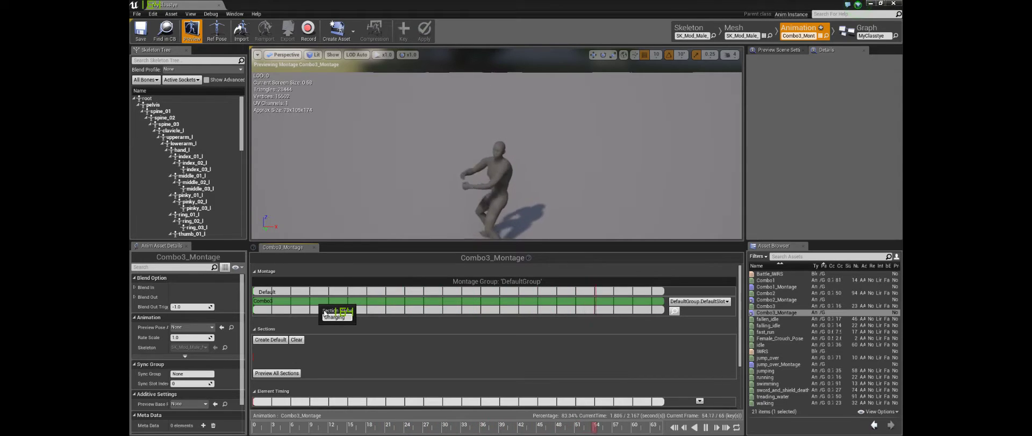
{"action": "key", "text": "Return"}
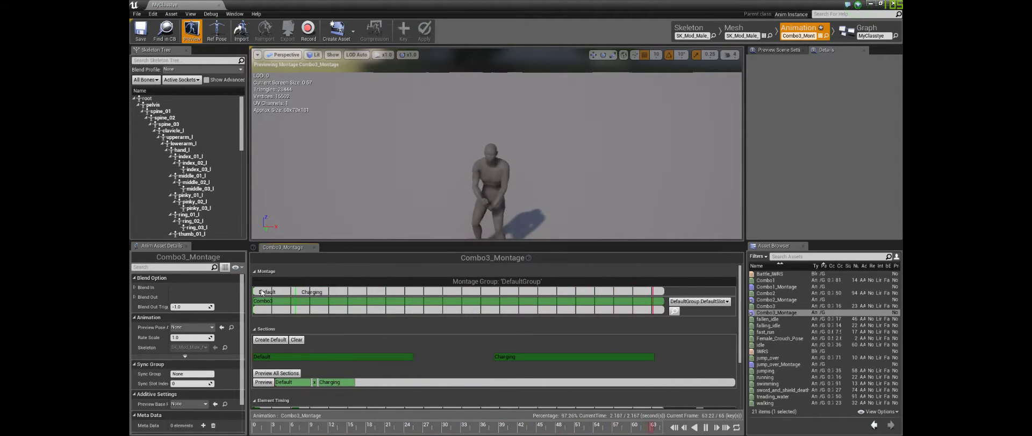
Move the Default section of Combo3_Montage behind Charging and delete it, leaving Charging at the start.
{"action": "left_click_drag", "start_coordinate": [254, 291], "coordinate": [312, 293]}
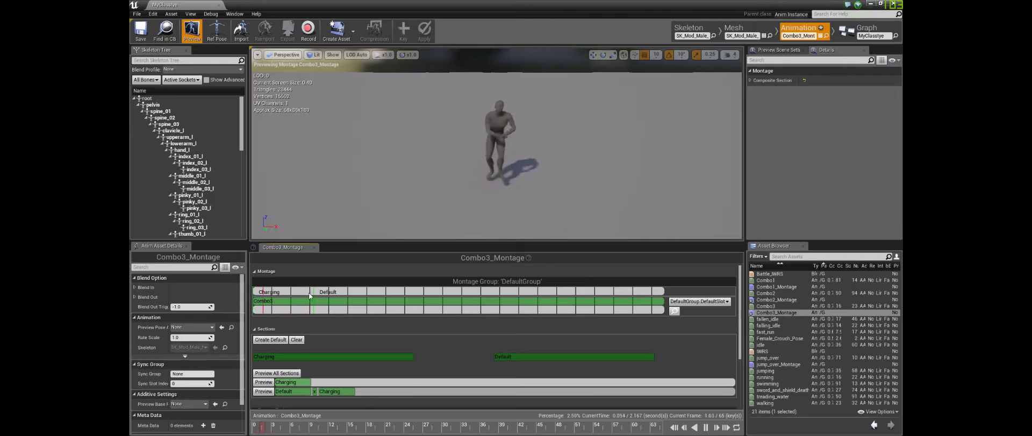
{"action": "right_click", "coordinate": [314, 291]}
{"action": "left_click", "coordinate": [323, 311]}
Add a montage section named Attacking after Charging in Combo3_Montage, at about frame 7.
{"action": "right_click", "coordinate": [298, 292]}
{"action": "left_click", "coordinate": [318, 303]}
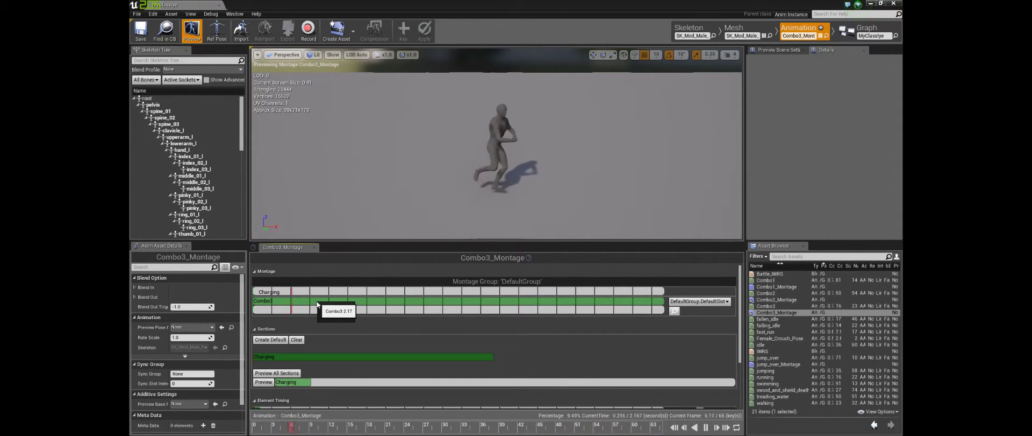
{"action": "type", "text": "Attacking"}
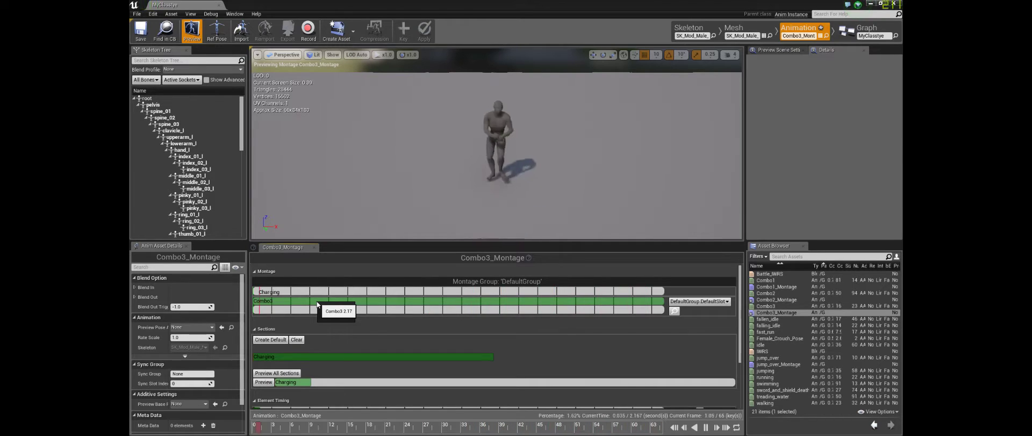
{"action": "key", "text": "Return"}
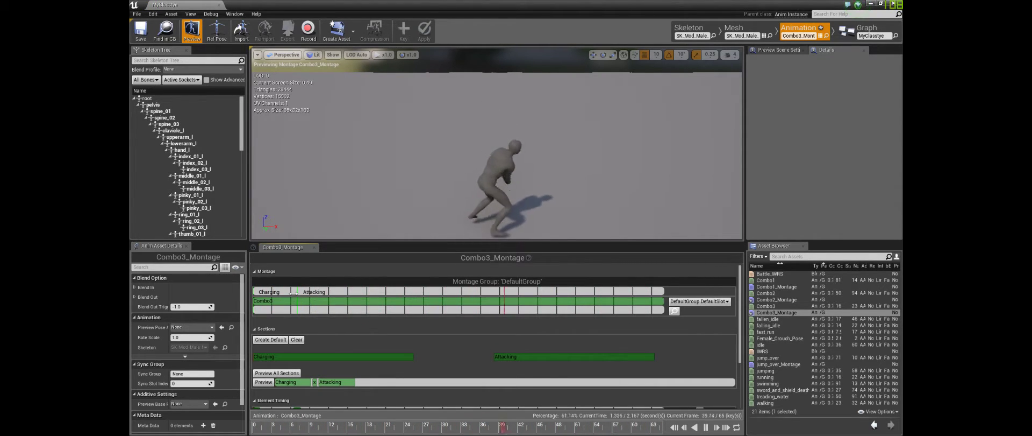
Move the Attacking section of Combo3_Montage to about frame 3 and make the Charging section loop onto itself.
{"action": "left_click_drag", "start_coordinate": [298, 292], "coordinate": [270, 291]}
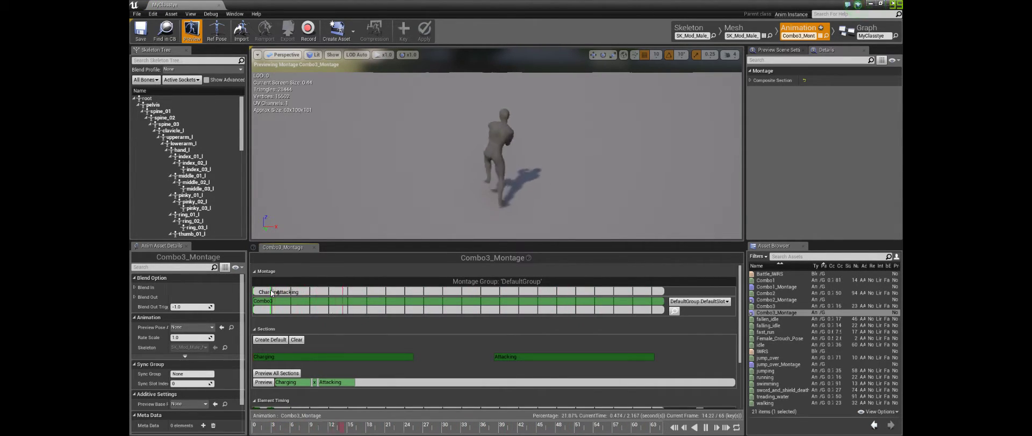
{"action": "left_click", "coordinate": [293, 381]}
{"action": "left_click", "coordinate": [284, 355]}
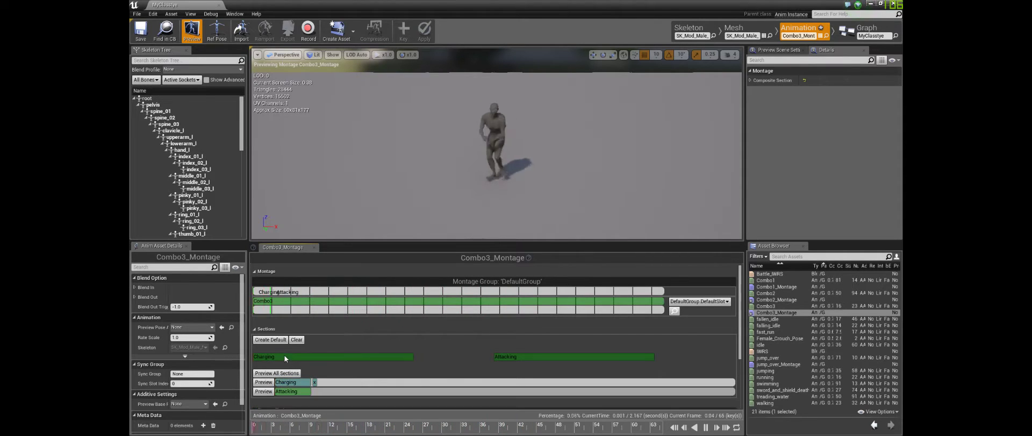
{"action": "left_click", "coordinate": [289, 390]}
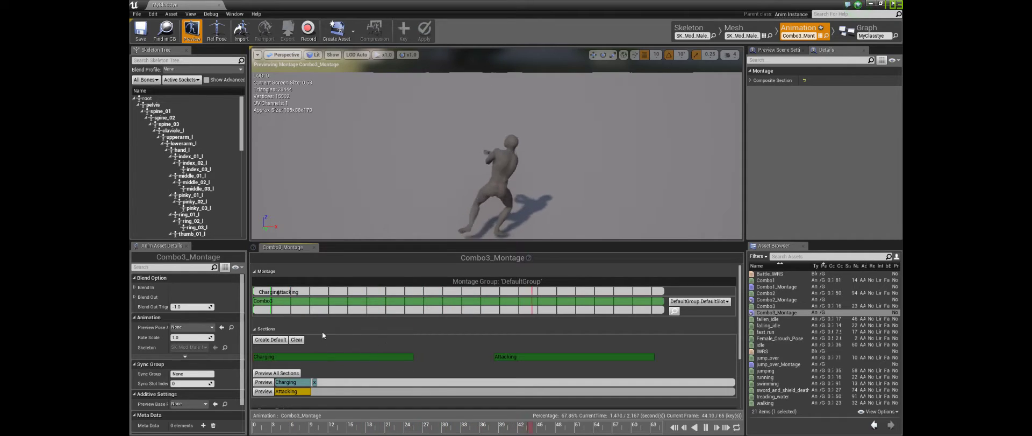
Set the animation slot of Combo3_Montage, Combo2_Montage and Combo1_Montage to DefaultGroup.FullBody.
{"action": "left_click", "coordinate": [714, 304]}
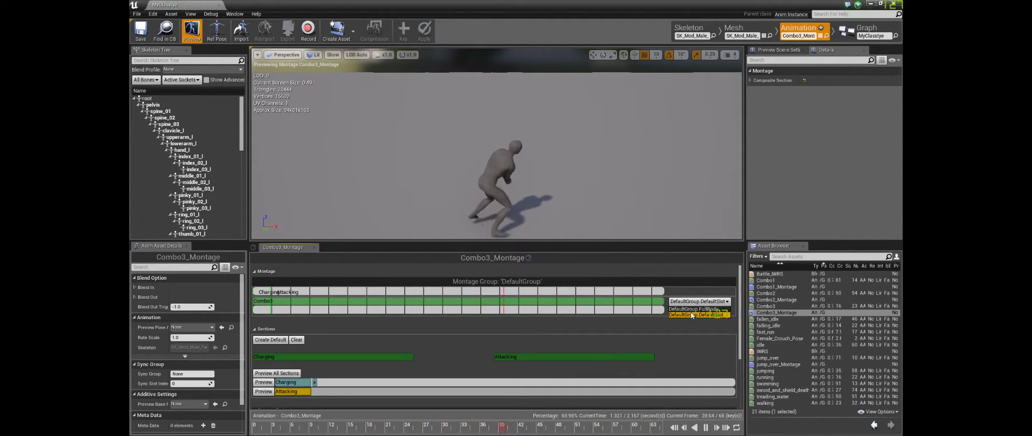
{"action": "left_click", "coordinate": [713, 313]}
{"action": "double_click", "coordinate": [783, 300]}
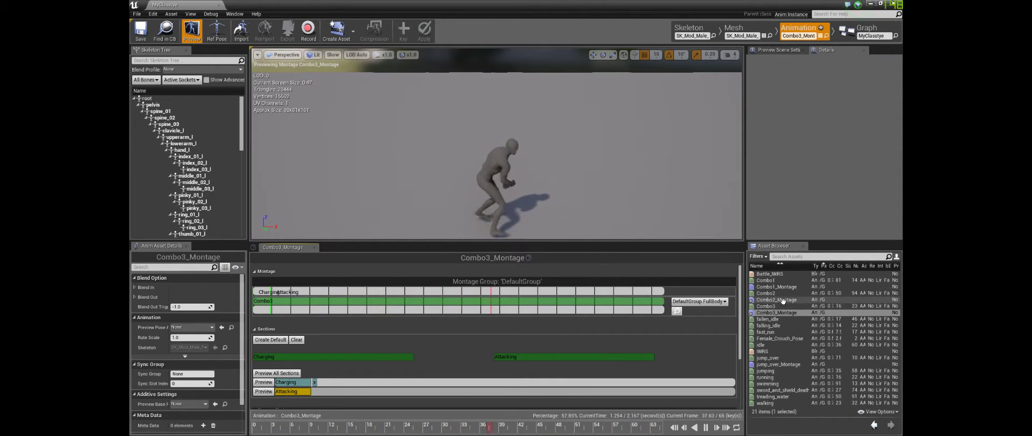
{"action": "left_click", "coordinate": [699, 301]}
{"action": "left_click", "coordinate": [699, 310]}
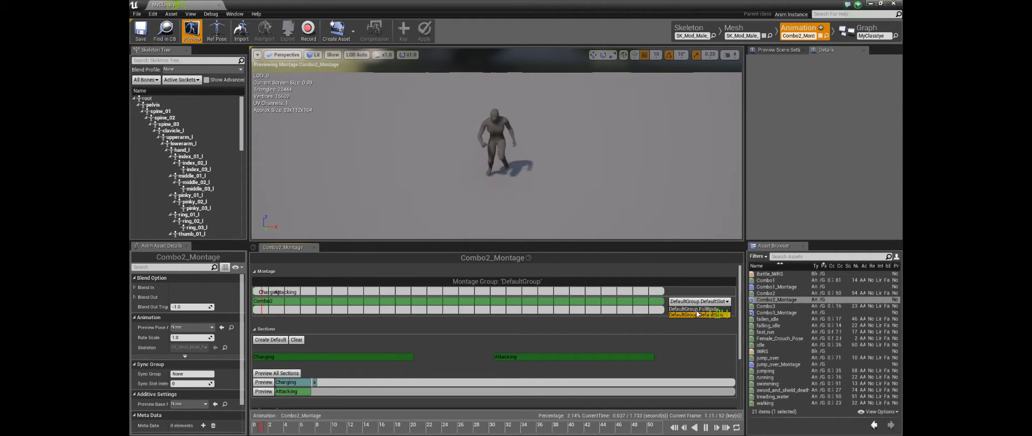
{"action": "double_click", "coordinate": [777, 286]}
{"action": "left_click", "coordinate": [715, 301]}
{"action": "left_click", "coordinate": [705, 308]}
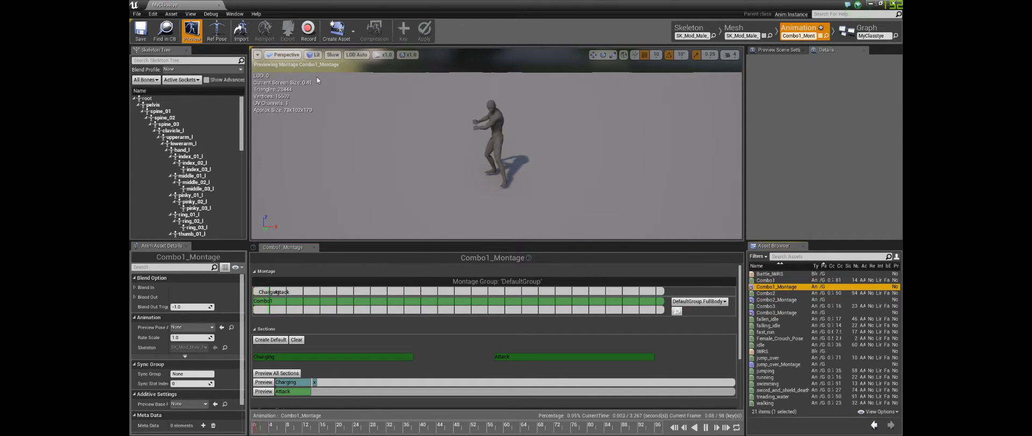
{"action": "double_click", "coordinate": [385, 3]}
{"action": "left_click_drag", "start_coordinate": [432, 38], "coordinate": [464, 53]}
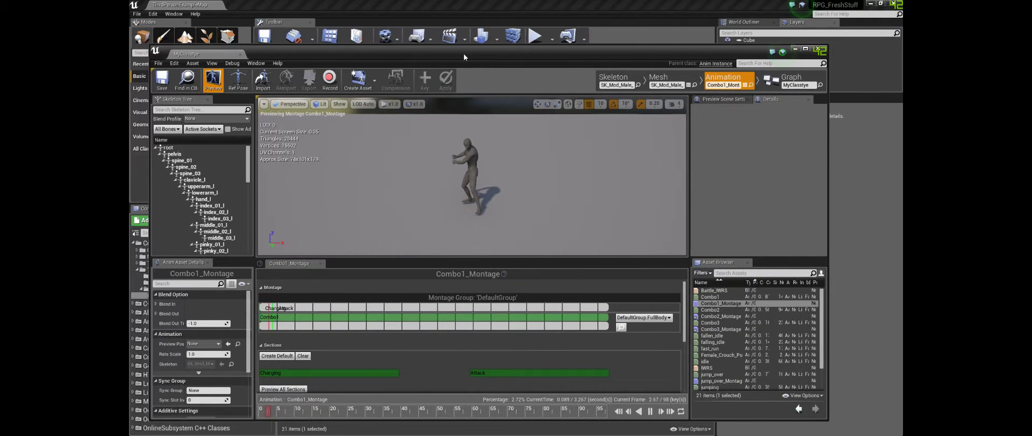
{"action": "double_click", "coordinate": [463, 53]}
Switch to the animation blueprint's graph and enlarge the node graph area above the variable list.
{"action": "left_click", "coordinate": [855, 33]}
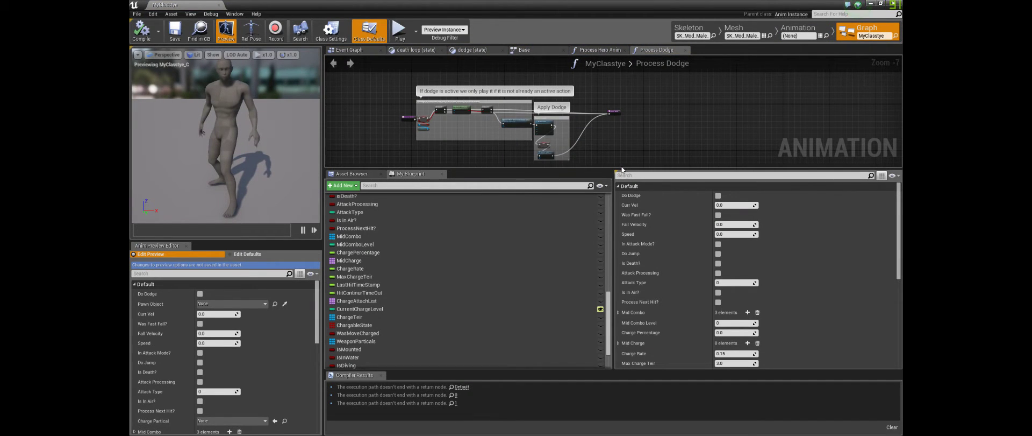
{"action": "left_click_drag", "start_coordinate": [592, 174], "coordinate": [592, 256]}
{"action": "scroll", "coordinate": [362, 323], "scroll_direction": "up", "scroll_amount": 10}
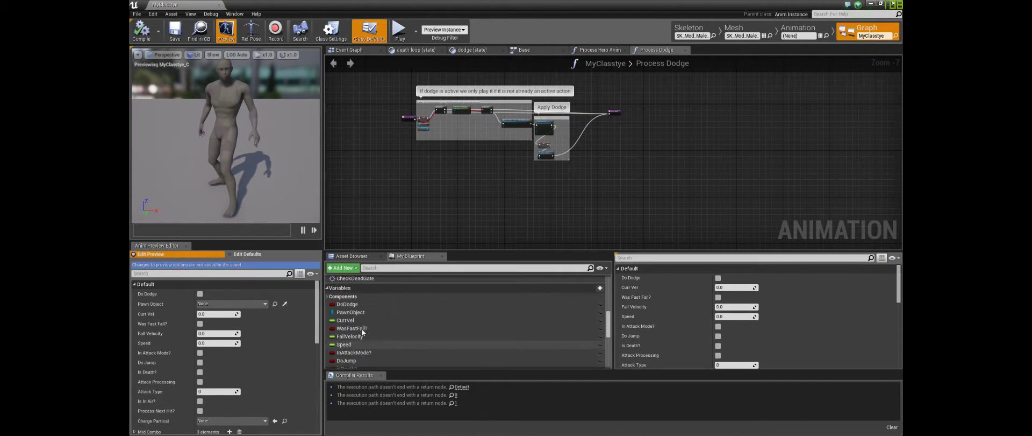
{"action": "left_click", "coordinate": [354, 256]}
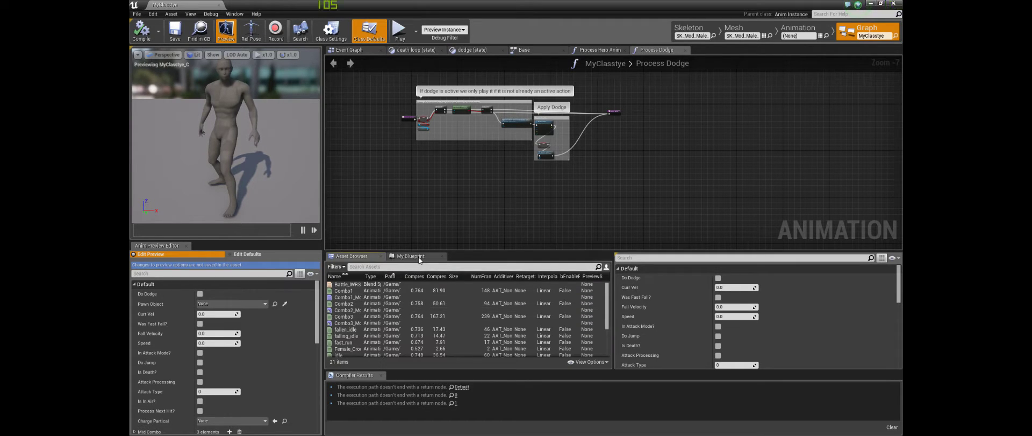
{"action": "left_click", "coordinate": [411, 256]}
{"action": "scroll", "coordinate": [485, 169], "scroll_direction": "up", "scroll_amount": 7}
{"action": "right_click_drag", "start_coordinate": [485, 169], "coordinate": [414, 72]}
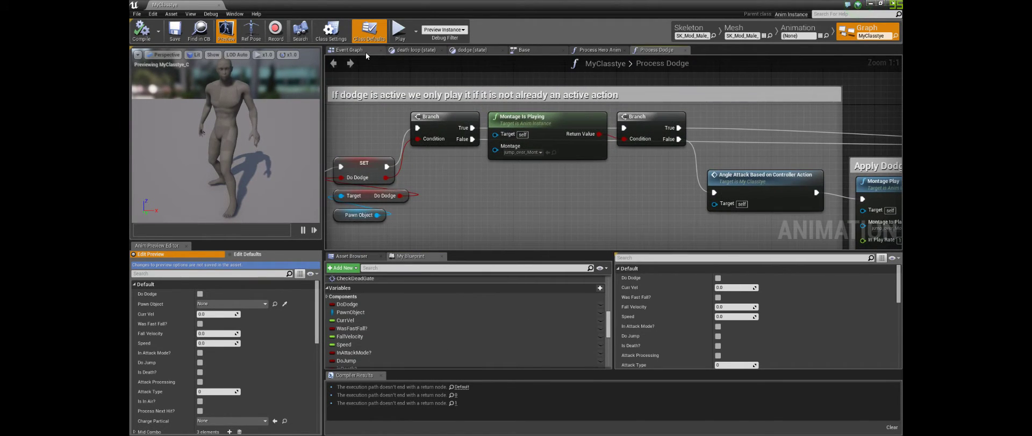
Go to the Event Graph and follow ProcessAttack through to the Start Mid Attack function's Montage Play nodes.
{"action": "left_click", "coordinate": [361, 50]}
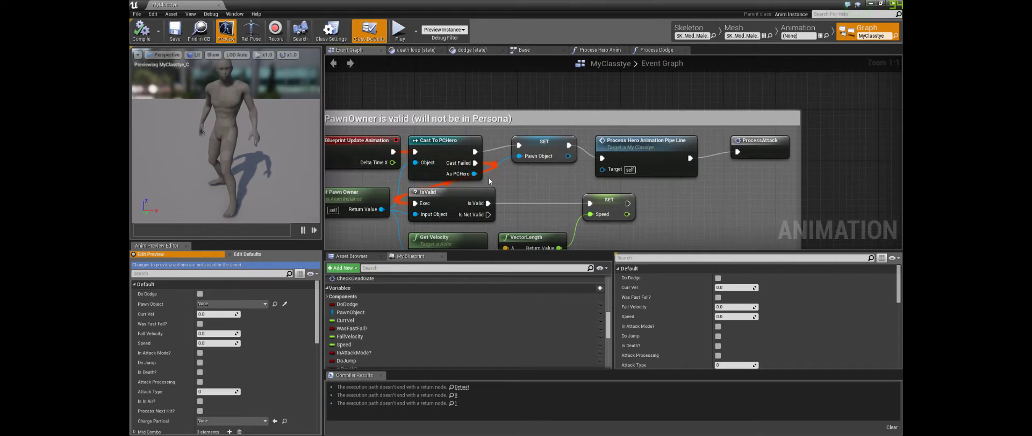
{"action": "double_click", "coordinate": [776, 141]}
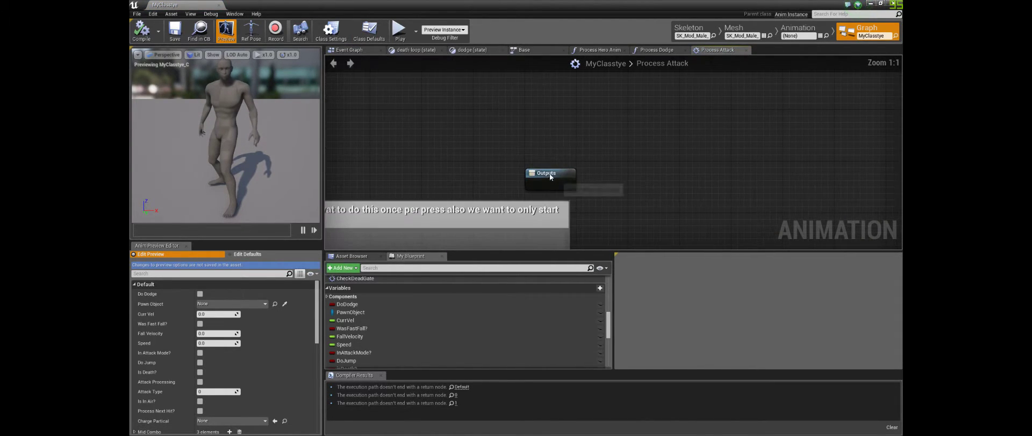
{"action": "double_click", "coordinate": [519, 135]}
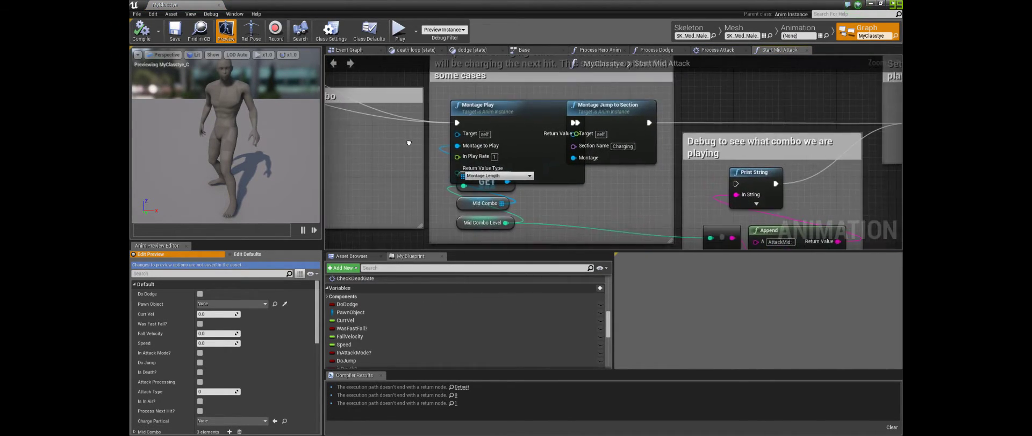
{"action": "right_click_drag", "start_coordinate": [409, 142], "coordinate": [357, 124]}
Fill elements 0 to 2 of the Mid Combo array's default value with Combo1_Montage, Combo2_Montage and Combo3_Montage.
{"action": "left_click_drag", "start_coordinate": [452, 164], "coordinate": [428, 162]}
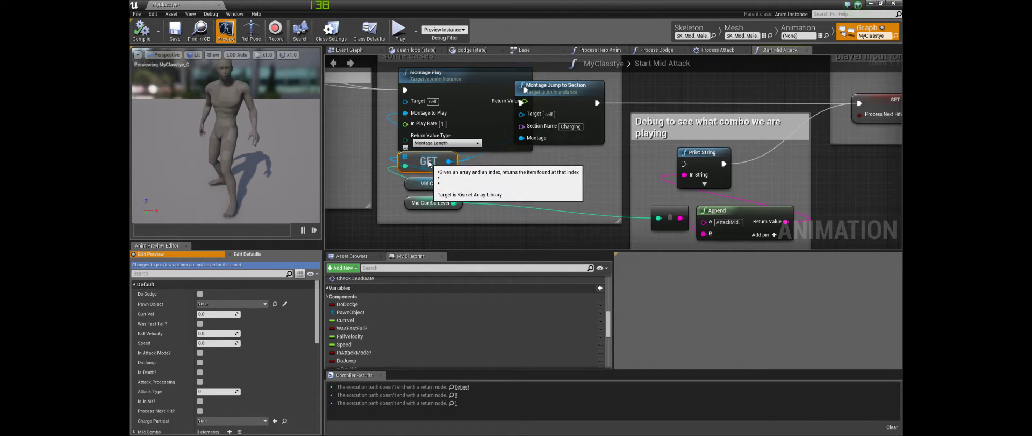
{"action": "left_click_drag", "start_coordinate": [420, 189], "coordinate": [421, 191]}
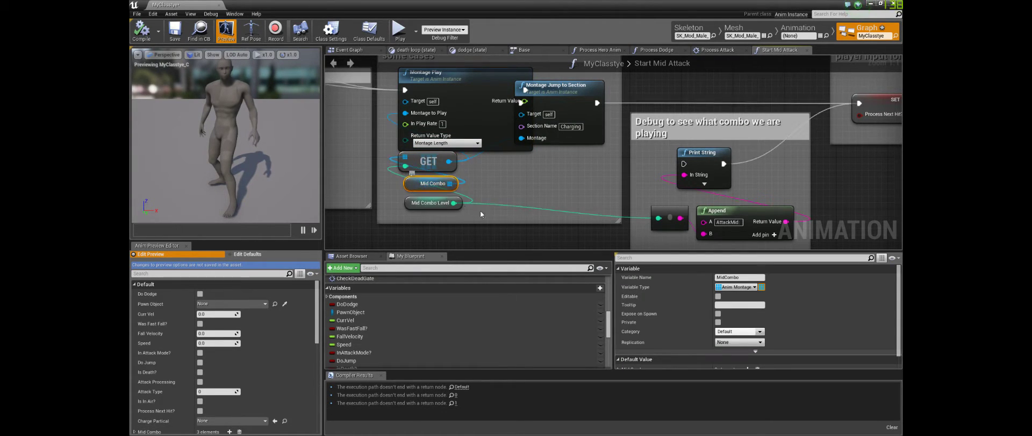
{"action": "scroll", "coordinate": [673, 318], "scroll_direction": "down", "scroll_amount": 1}
{"action": "left_click", "coordinate": [618, 362]}
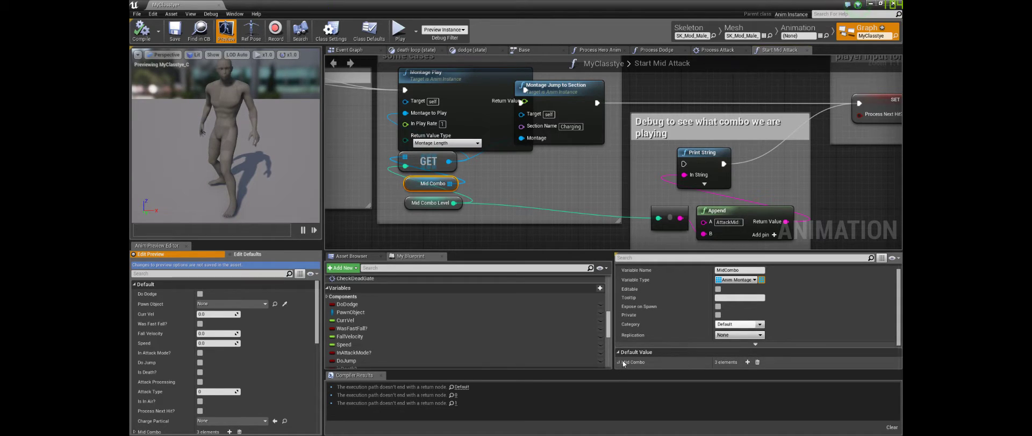
{"action": "scroll", "coordinate": [666, 318], "scroll_direction": "down", "scroll_amount": 3}
{"action": "left_click", "coordinate": [724, 344]}
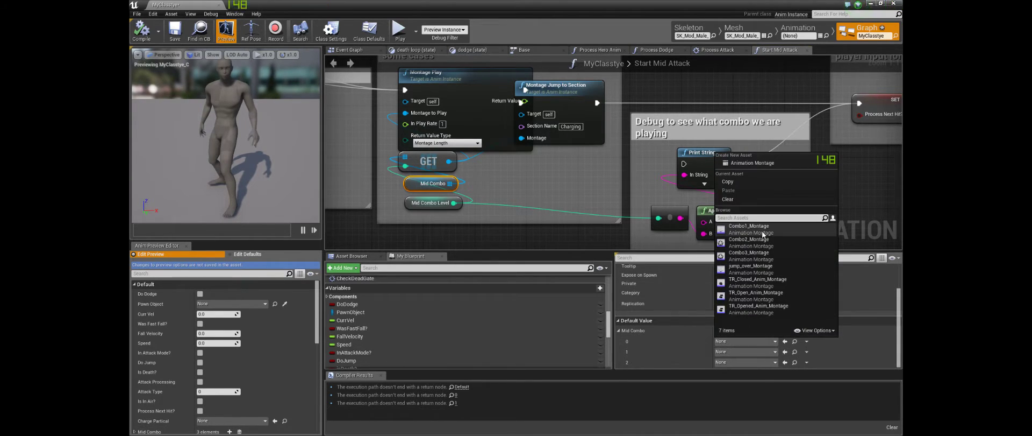
{"action": "left_click", "coordinate": [742, 230]}
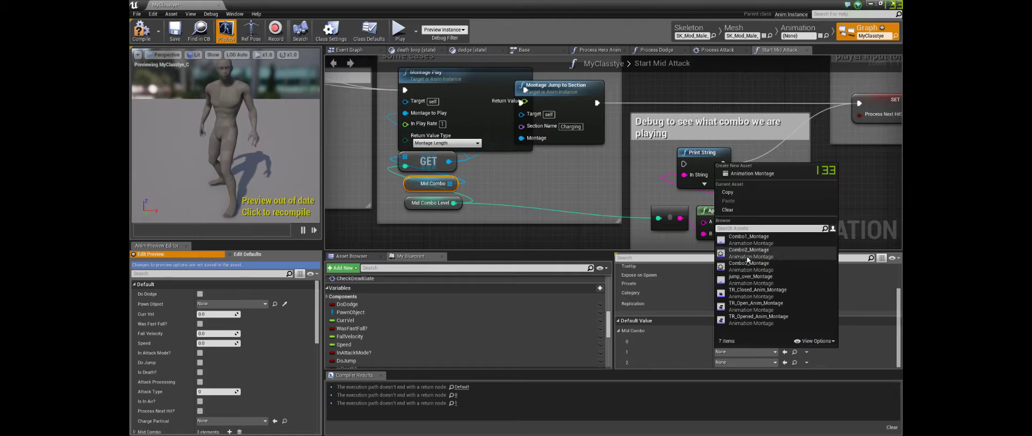
{"action": "left_click", "coordinate": [739, 350]}
{"action": "left_click", "coordinate": [739, 362]}
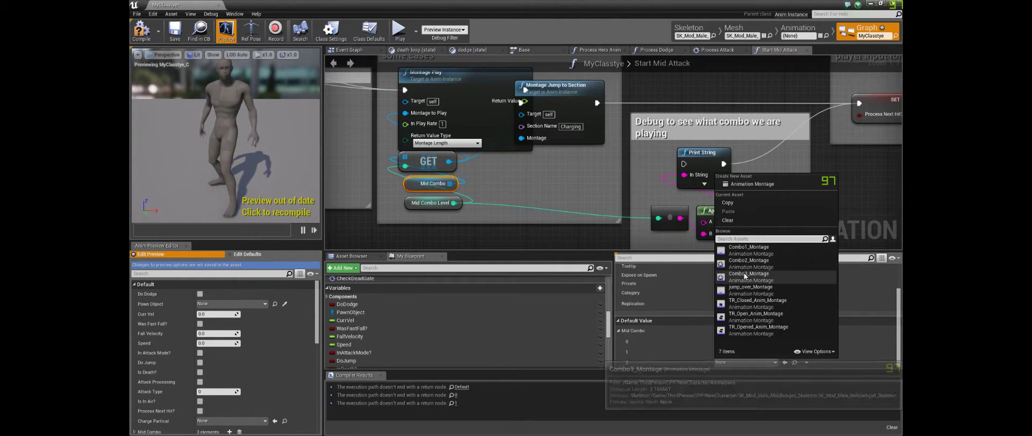
{"action": "left_click", "coordinate": [742, 275]}
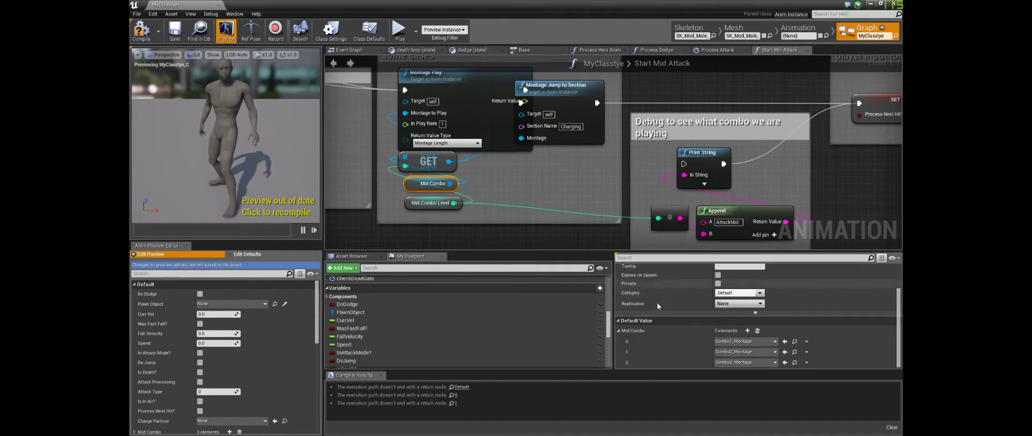
Check the section name on the Montage Jump to Section node against the sections of the Combo1 montage.
{"action": "scroll", "coordinate": [660, 304], "scroll_direction": "up", "scroll_amount": 3}
{"action": "mouse_move", "coordinate": [535, 173]}
{"action": "right_mouse_down"}
{"action": "mouse_move", "coordinate": [441, 201]}
{"action": "mouse_move", "coordinate": [497, 171]}
{"action": "mouse_move", "coordinate": [512, 180]}
{"action": "mouse_move", "coordinate": [391, 203]}
{"action": "mouse_move", "coordinate": [488, 201]}
{"action": "mouse_move", "coordinate": [524, 166]}
{"action": "right_mouse_up"}
{"action": "left_click", "coordinate": [530, 161]}
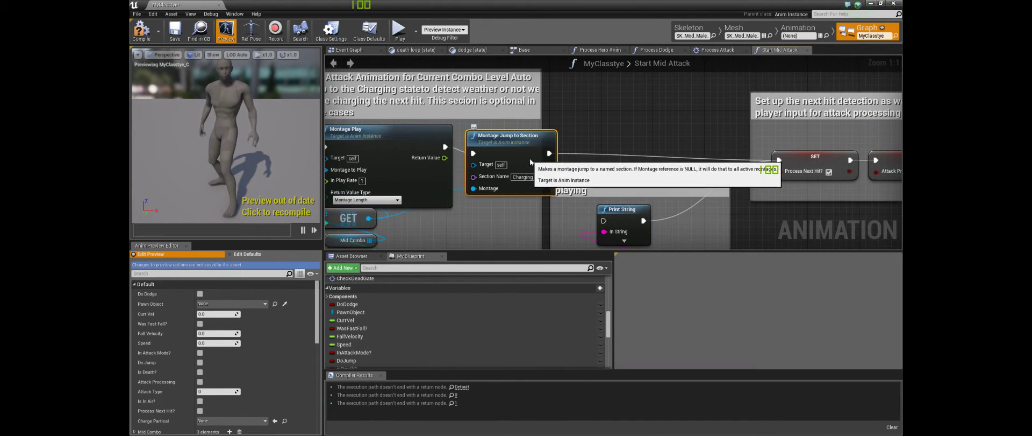
{"action": "left_click", "coordinate": [526, 177]}
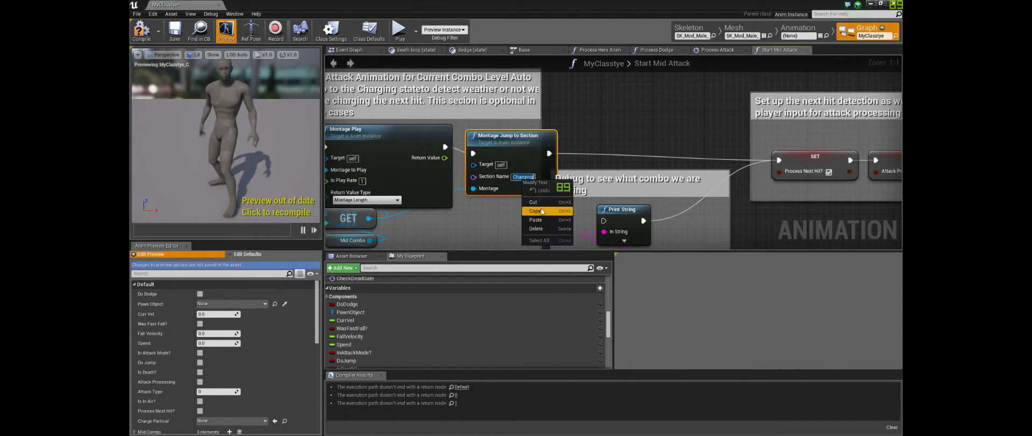
{"action": "left_click", "coordinate": [798, 29]}
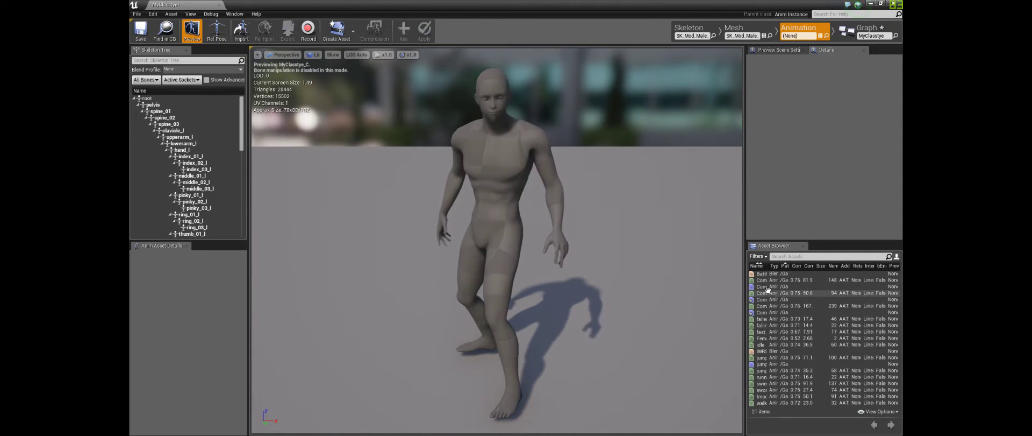
{"action": "double_click", "coordinate": [769, 287]}
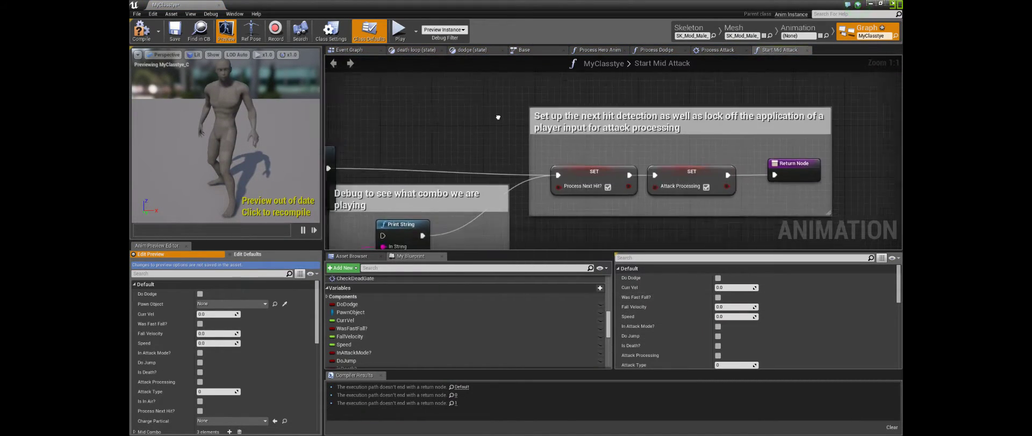
{"action": "right_click_drag", "start_coordinate": [399, 75], "coordinate": [861, 60]}
{"action": "right_click_drag", "start_coordinate": [474, 64], "coordinate": [571, 88]}
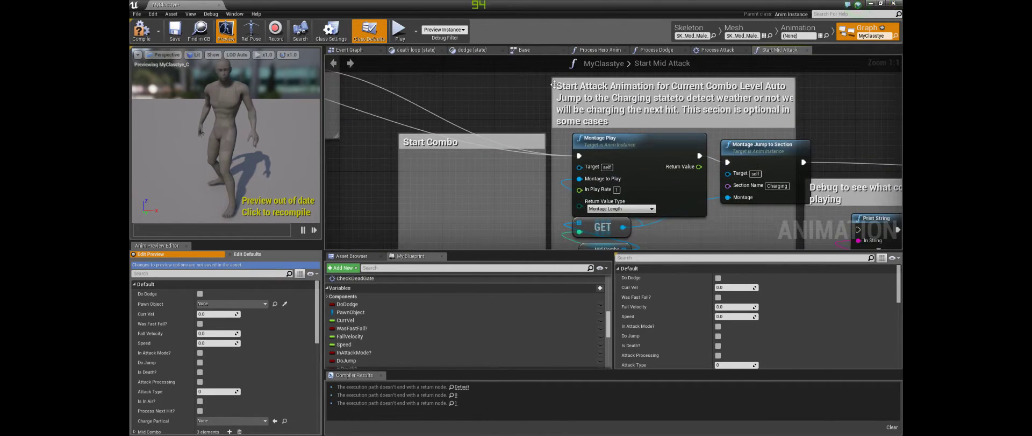
Return to the Event Graph and open the Mid Attack Charge Gate function called by AnimNotify_Charging.
{"action": "left_click", "coordinate": [377, 50]}
{"action": "right_click_drag", "start_coordinate": [650, 145], "coordinate": [581, 164]}
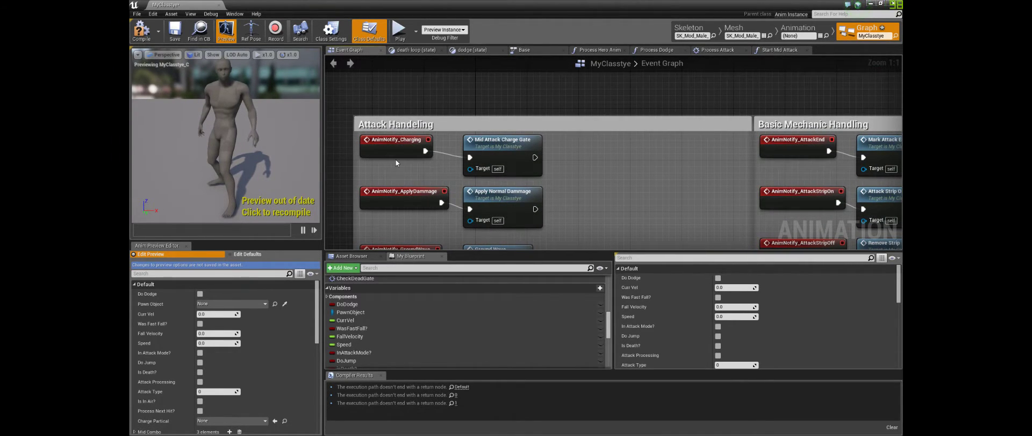
{"action": "left_click", "coordinate": [516, 151]}
{"action": "double_click", "coordinate": [517, 152]}
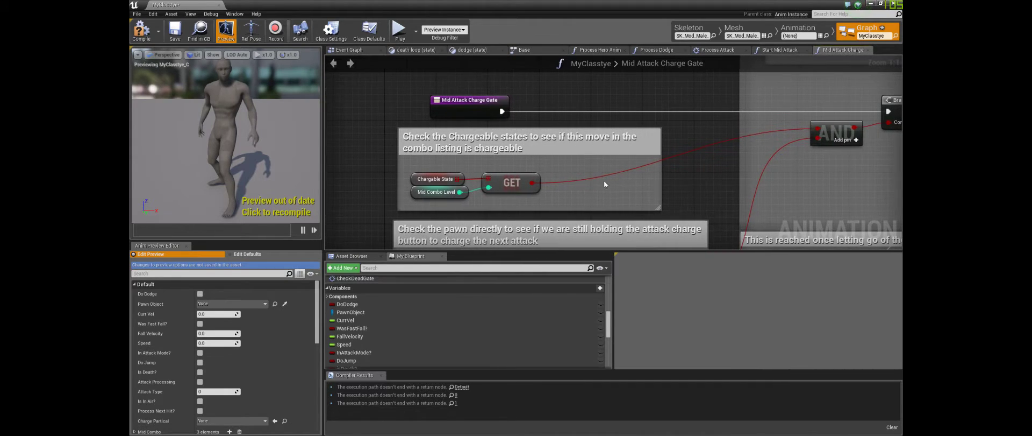
Expand the default values of the Chargable State array and enable element 0.
{"action": "left_click", "coordinate": [436, 180]}
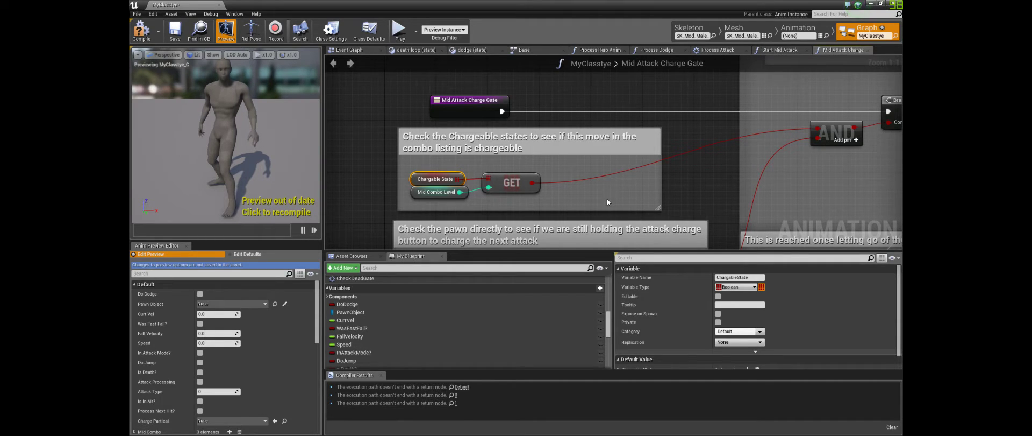
{"action": "scroll", "coordinate": [687, 308], "scroll_direction": "down", "scroll_amount": 1}
{"action": "left_click", "coordinate": [618, 361]}
{"action": "scroll", "coordinate": [672, 298], "scroll_direction": "down", "scroll_amount": 2}
{"action": "left_click", "coordinate": [719, 343]}
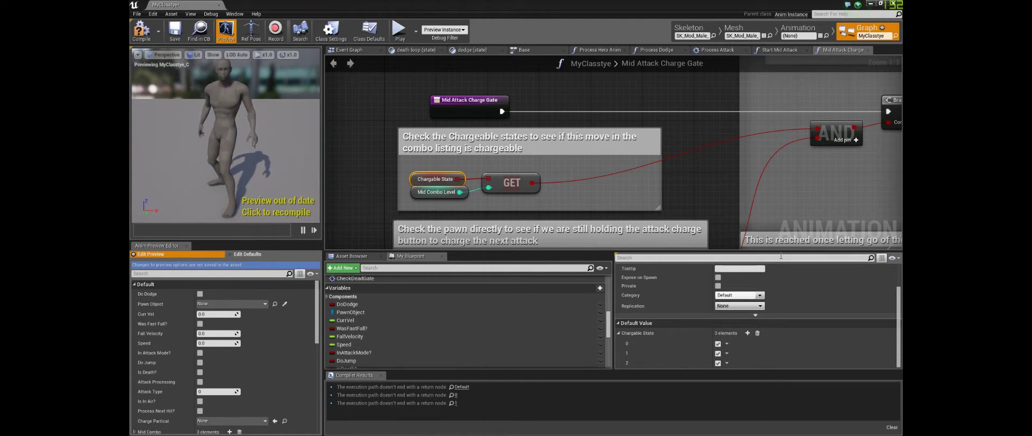
{"action": "right_click_drag", "start_coordinate": [805, 171], "coordinate": [790, 135]}
{"action": "right_click_drag", "start_coordinate": [559, 151], "coordinate": [539, 199]}
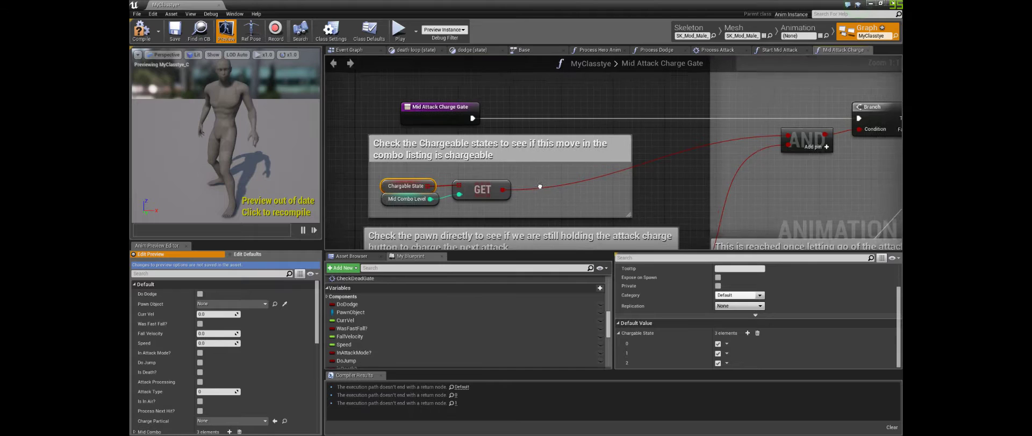
Separate the Chargable State node from the Mid Combo Level node and expand the Chargable State array's default values.
{"action": "left_click_drag", "start_coordinate": [403, 191], "coordinate": [403, 184]}
{"action": "left_click", "coordinate": [400, 204]}
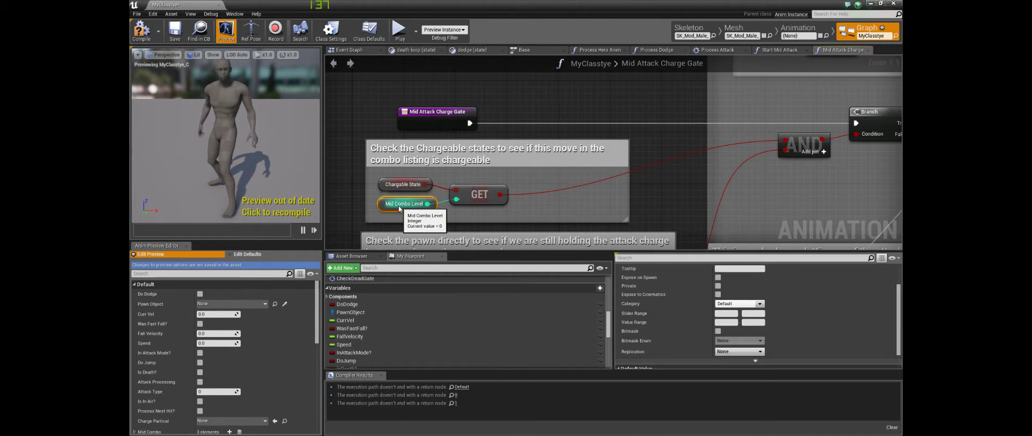
{"action": "left_click", "coordinate": [403, 185]}
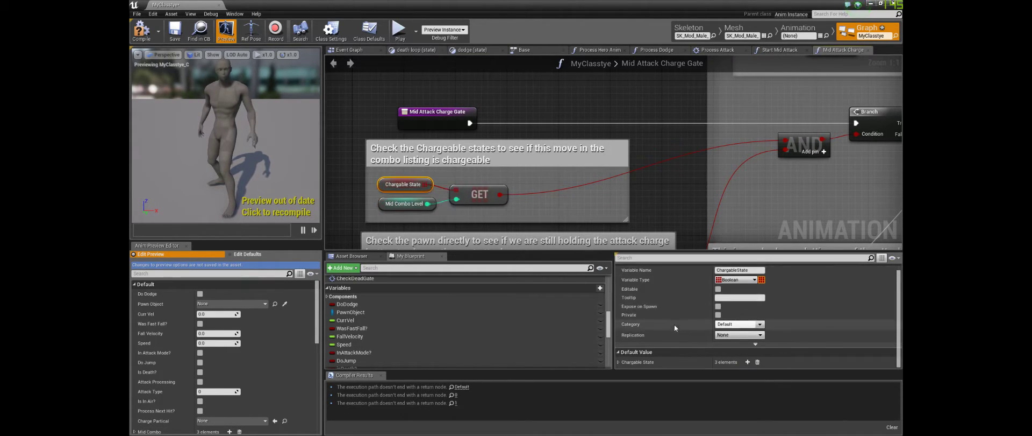
{"action": "left_click", "coordinate": [639, 364]}
{"action": "scroll", "coordinate": [692, 336], "scroll_direction": "down", "scroll_amount": 2}
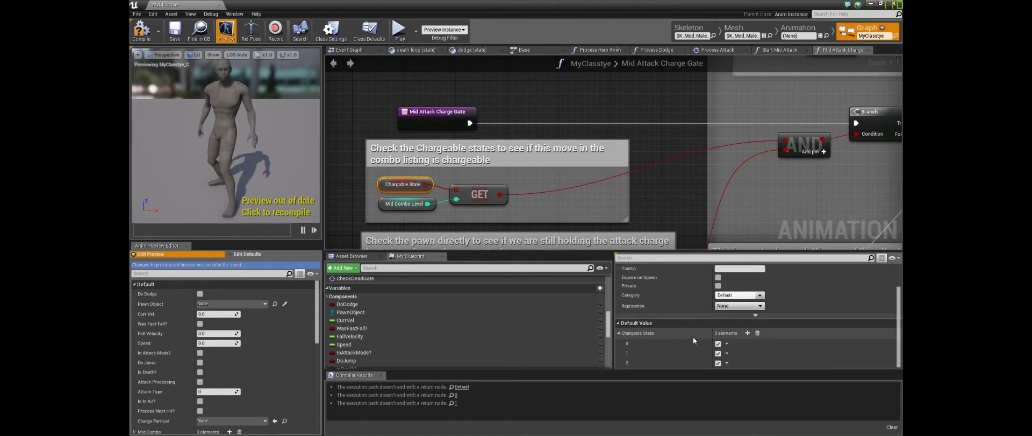
Copy the section name Attack from the Montage Jump to Section node in the attack phase of Mid Attack Charge Gate.
{"action": "right_click_drag", "start_coordinate": [664, 197], "coordinate": [475, 41]}
{"action": "right_click_drag", "start_coordinate": [469, 110], "coordinate": [605, 130]}
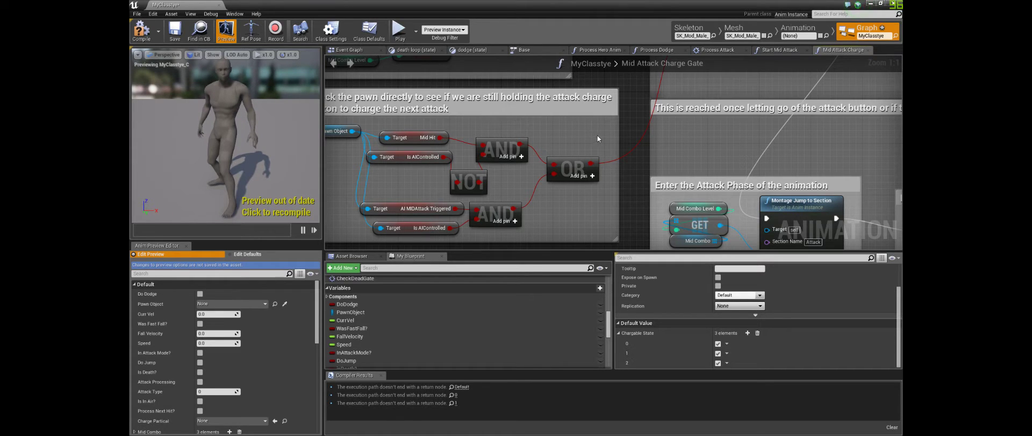
{"action": "right_click_drag", "start_coordinate": [627, 134], "coordinate": [594, 108]}
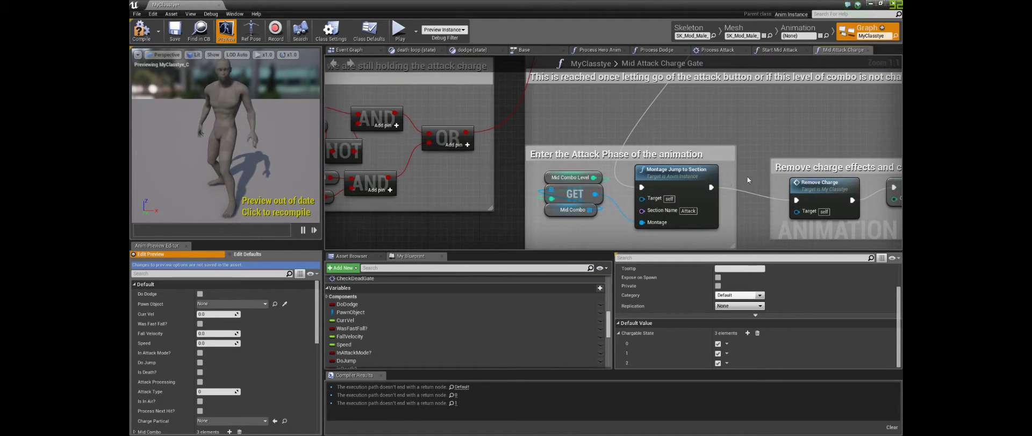
{"action": "right_click_drag", "start_coordinate": [688, 122], "coordinate": [514, 106]}
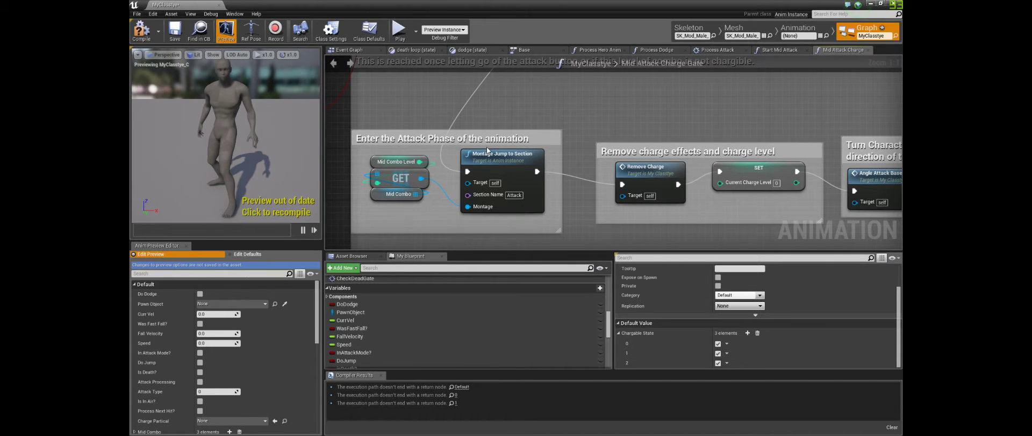
{"action": "right_click", "coordinate": [516, 197]}
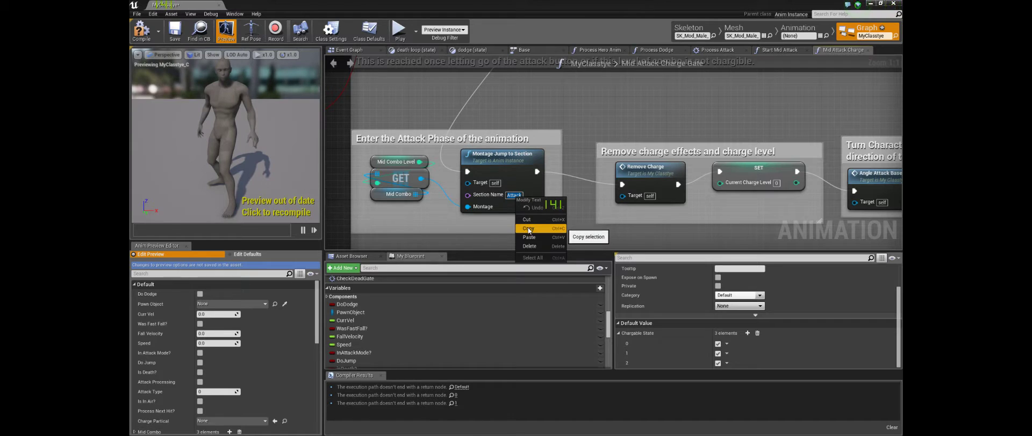
{"action": "left_click", "coordinate": [534, 228]}
{"action": "right_click_drag", "start_coordinate": [605, 115], "coordinate": [598, 190]}
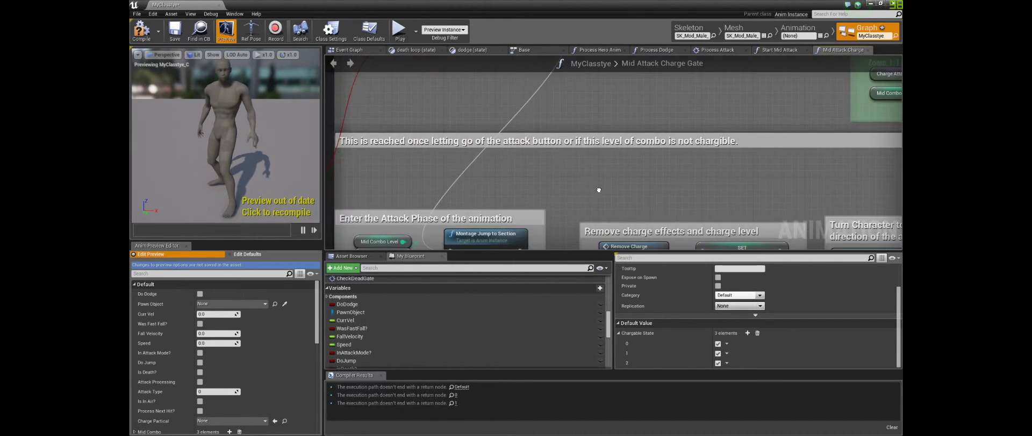
Return to Combo1_Montage, delete its Attack section and add a new Attack section slightly later on the timeline.
{"action": "double_click", "coordinate": [681, 4]}
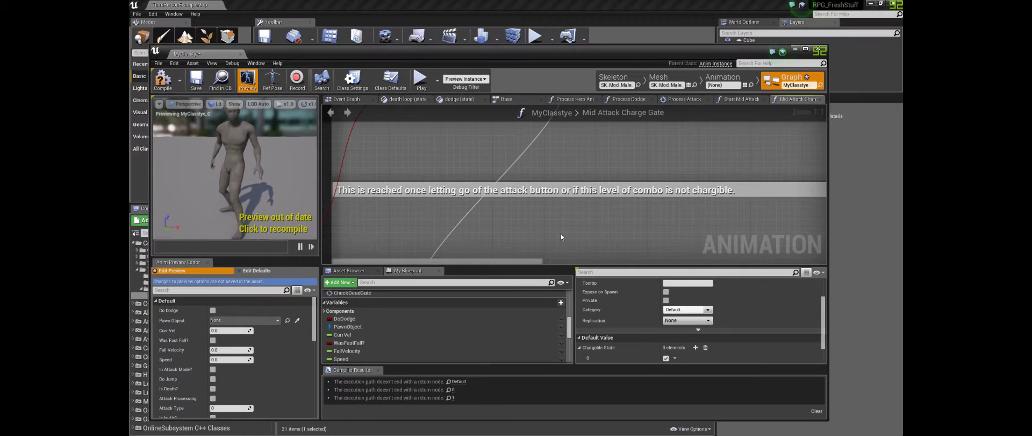
{"action": "left_click_drag", "start_coordinate": [727, 53], "coordinate": [903, 154]}
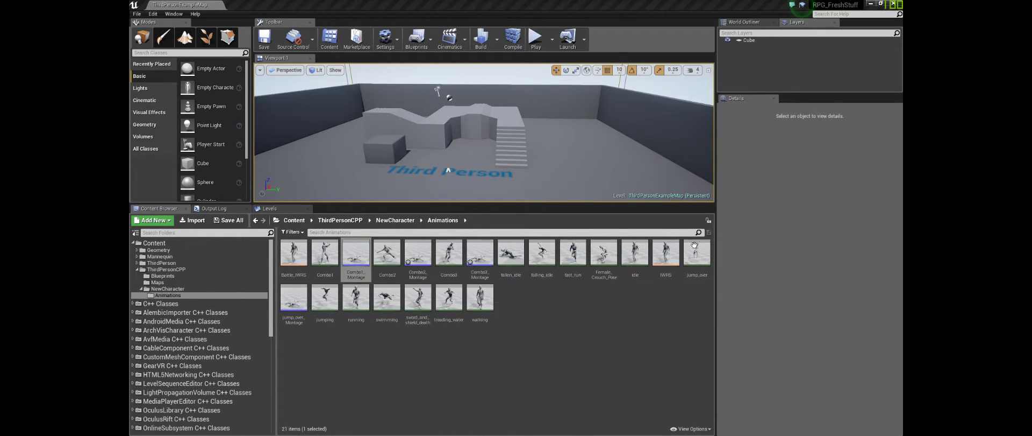
{"action": "left_click_drag", "start_coordinate": [903, 81], "coordinate": [511, 1]}
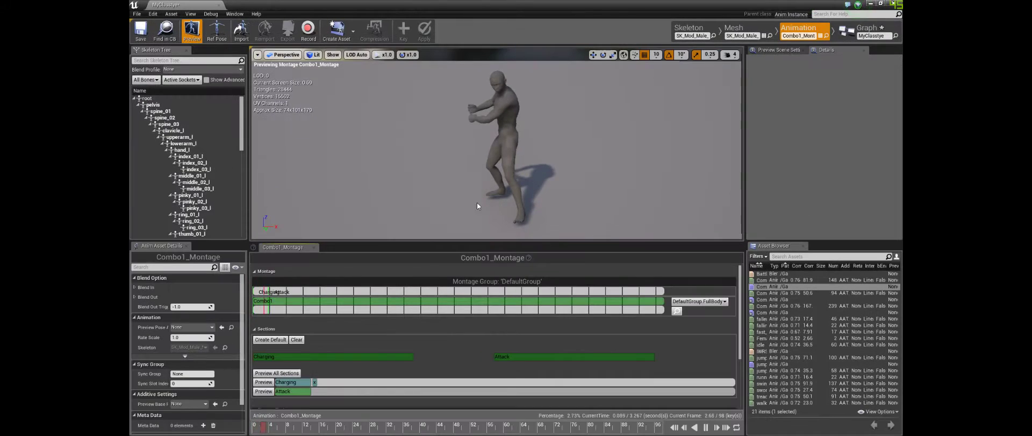
{"action": "left_click", "coordinate": [269, 291]}
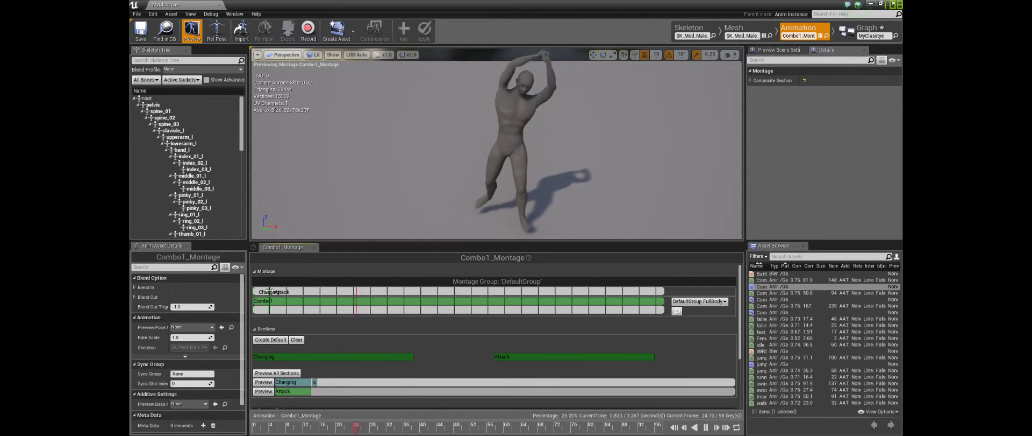
{"action": "right_click", "coordinate": [270, 291]}
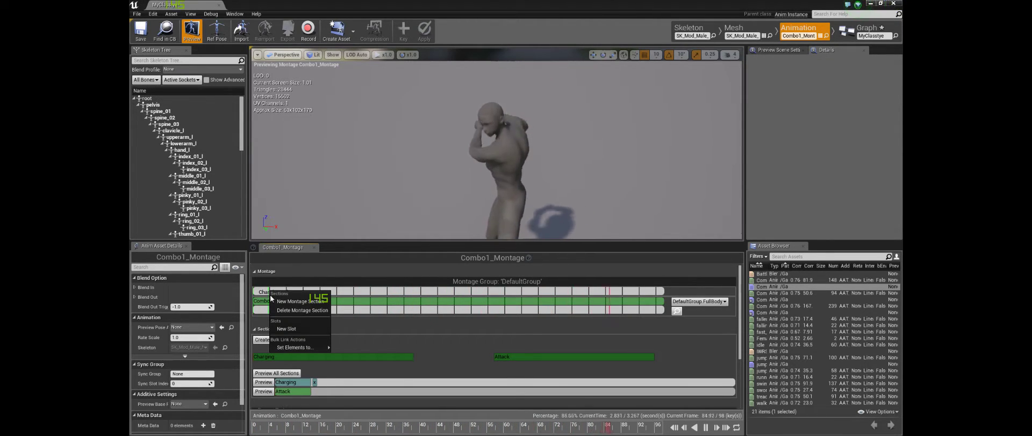
{"action": "left_click", "coordinate": [292, 309]}
{"action": "right_click", "coordinate": [284, 291]}
{"action": "left_click", "coordinate": [300, 301]}
{"action": "type", "text": "Attack"}
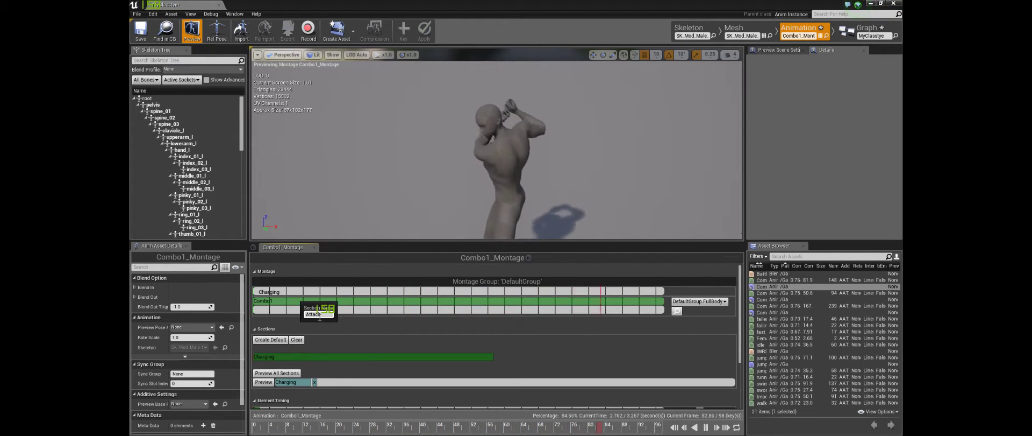
{"action": "key", "text": "Return"}
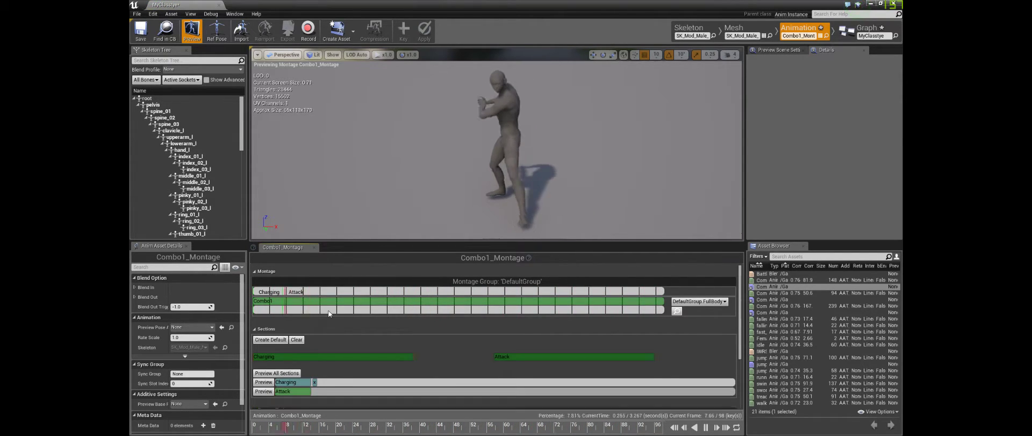
{"action": "left_click", "coordinate": [284, 291]}
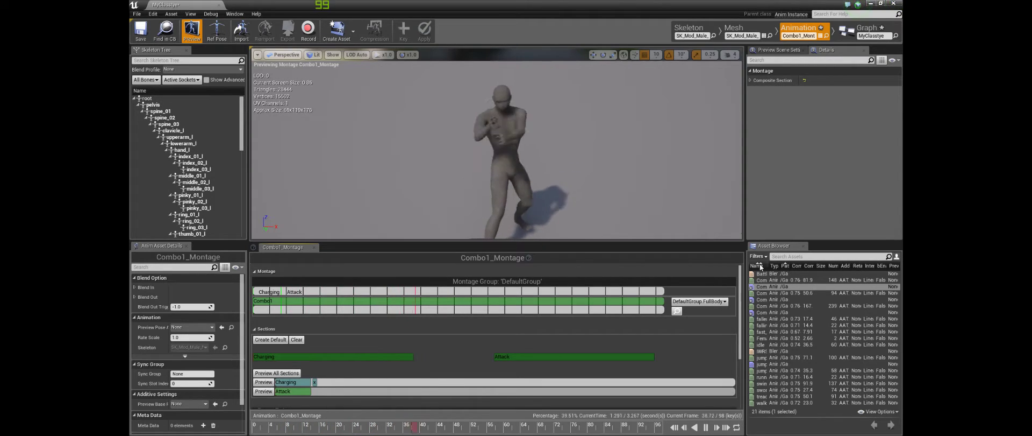
Open Combo2_Montage and replace its Attacking section with a new section named Attack just after Charging.
{"action": "double_click", "coordinate": [763, 299]}
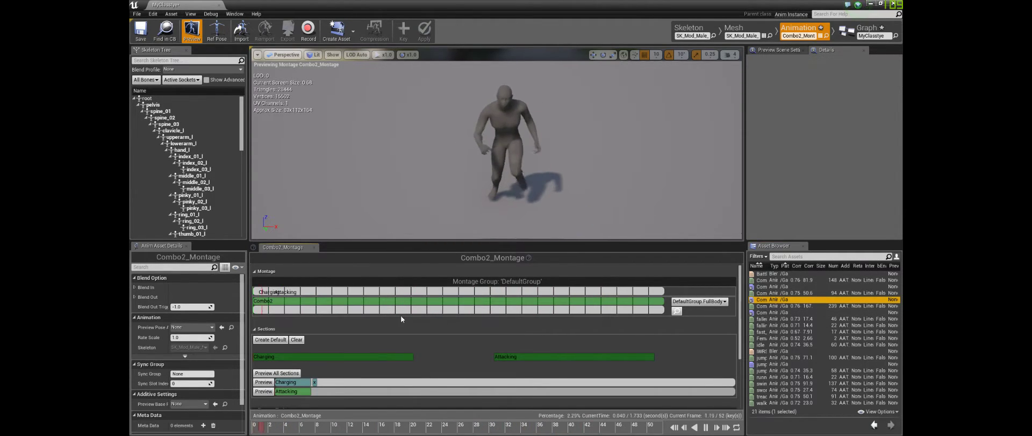
{"action": "right_click", "coordinate": [268, 290]}
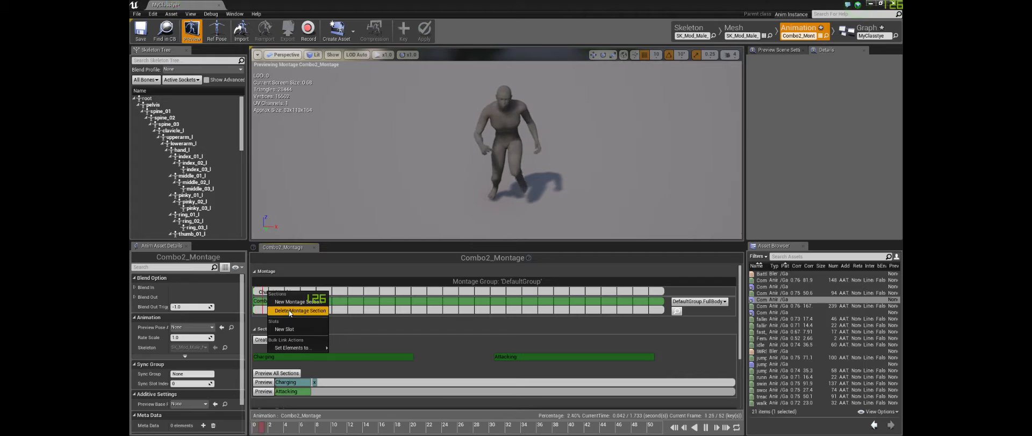
{"action": "left_click", "coordinate": [287, 310]}
{"action": "right_click", "coordinate": [274, 288]}
{"action": "left_click", "coordinate": [295, 298]}
{"action": "type", "text": "Attack"}
{"action": "key", "text": "Return"}
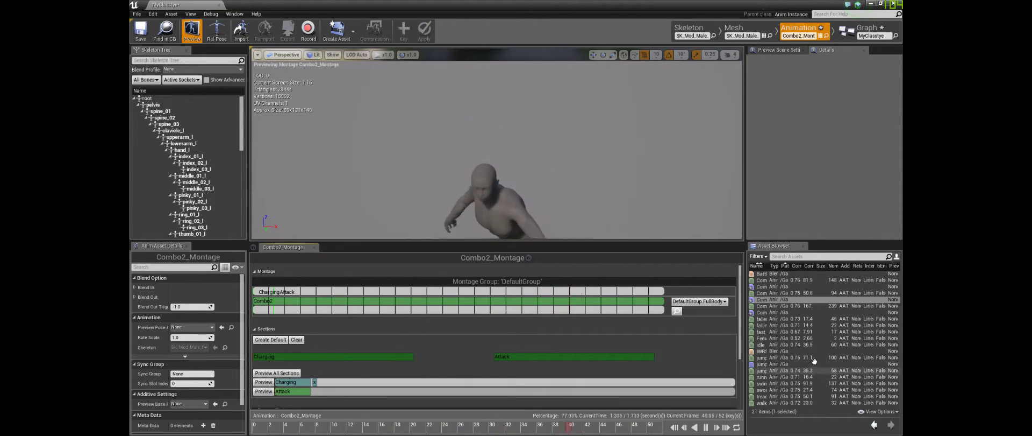
Open Combo3_Montage and replace its Attacking section with a new section named Attack just after Charging.
{"action": "left_click", "coordinate": [774, 370]}
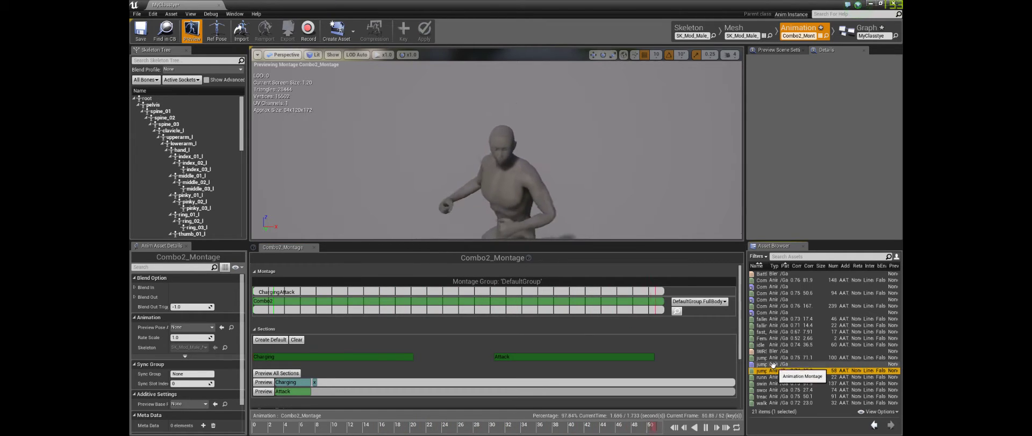
{"action": "double_click", "coordinate": [764, 312]}
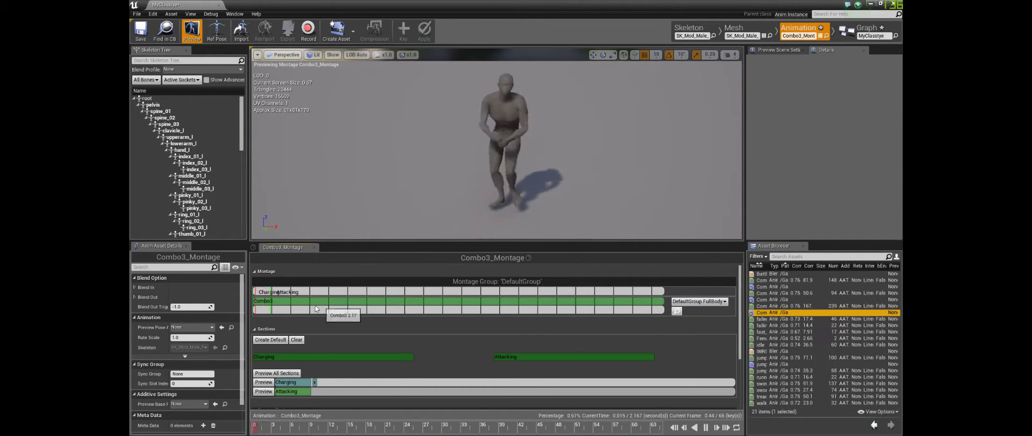
{"action": "right_click", "coordinate": [270, 290]}
{"action": "left_click", "coordinate": [296, 296]}
{"action": "right_click", "coordinate": [275, 290]}
{"action": "left_click", "coordinate": [293, 297]}
{"action": "type", "text": "Attack"}
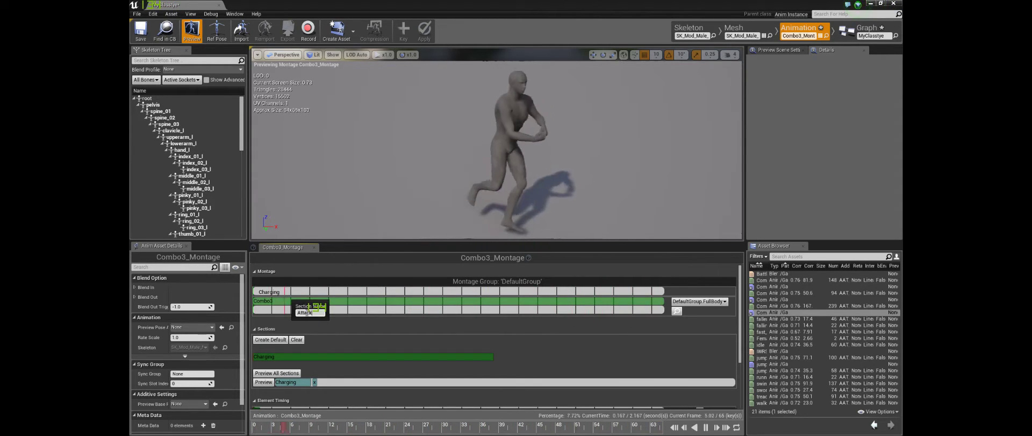
{"action": "key", "text": "Return"}
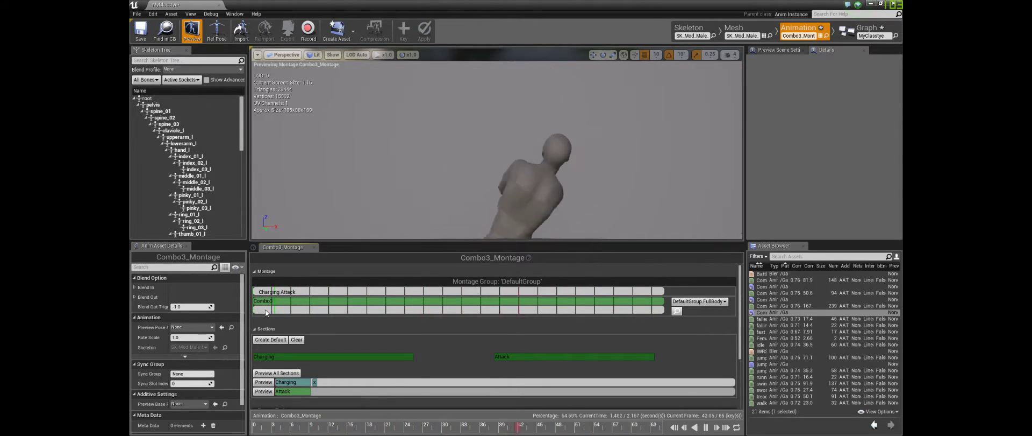
Check which notifies and notify states can be added at the start of Combo3_Montage's Notifies track.
{"action": "scroll", "coordinate": [295, 344], "scroll_direction": "down", "scroll_amount": 5}
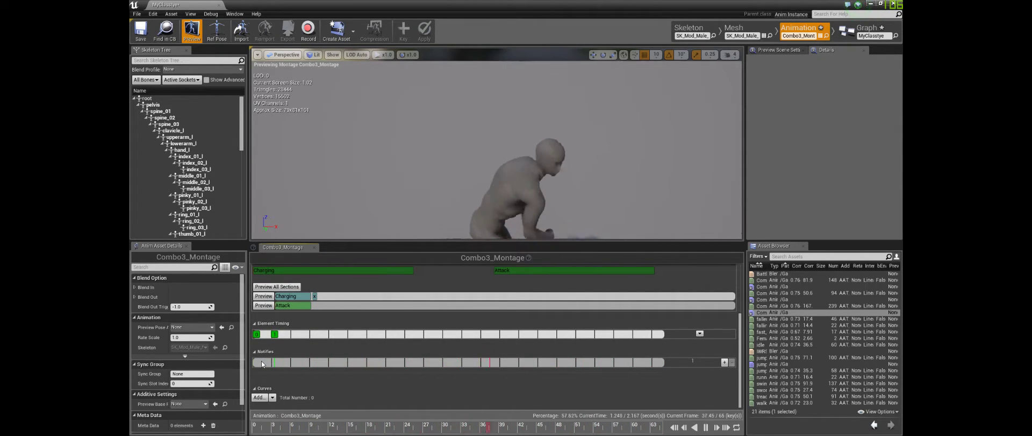
{"action": "right_click", "coordinate": [261, 361]}
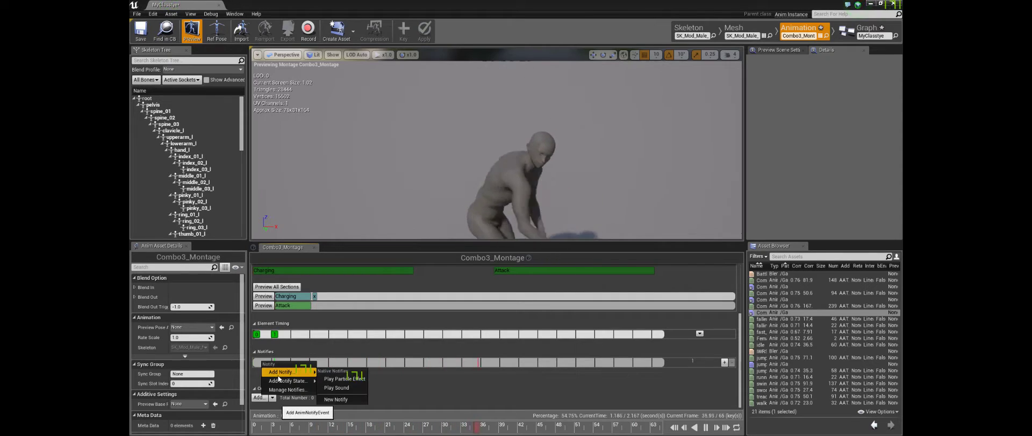
{"action": "mouse_move", "coordinate": [292, 381]}
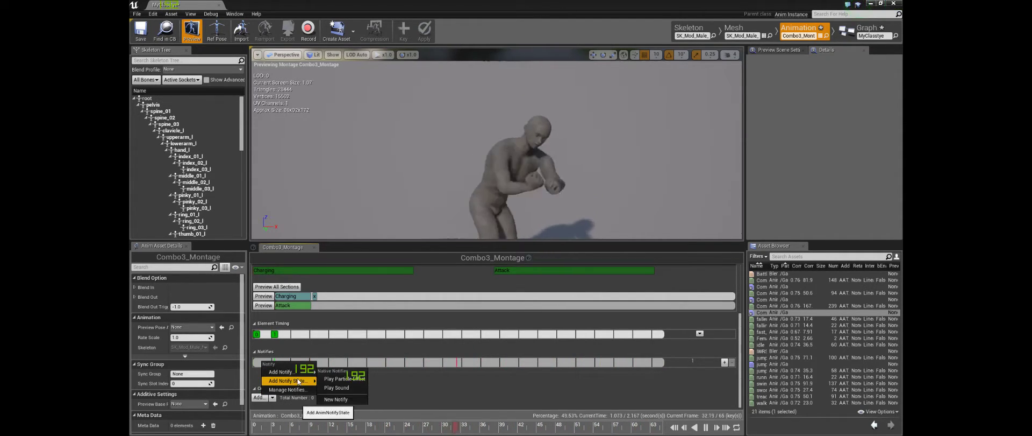
{"action": "left_click", "coordinate": [595, 398]}
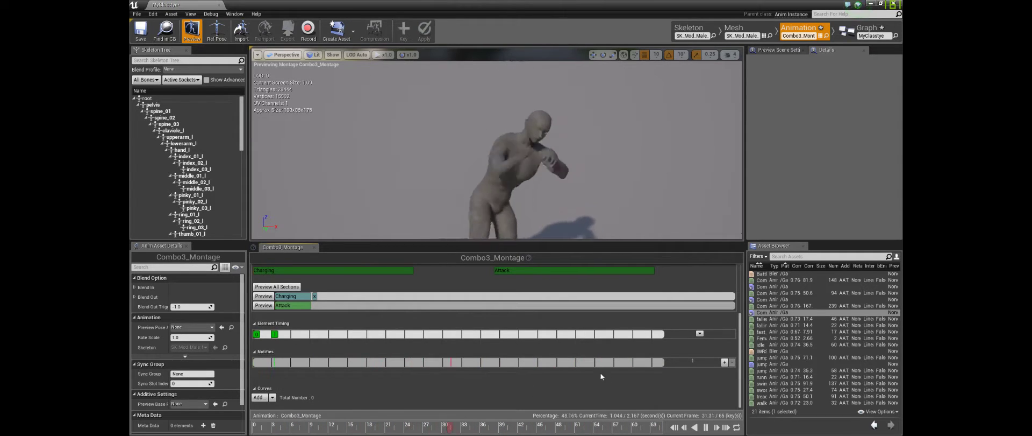
{"action": "right_click", "coordinate": [259, 364]}
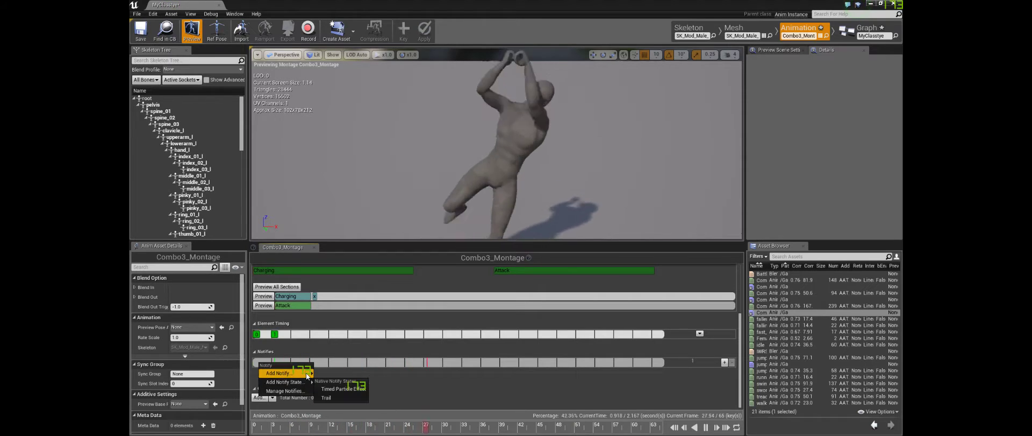
{"action": "mouse_move", "coordinate": [278, 373]}
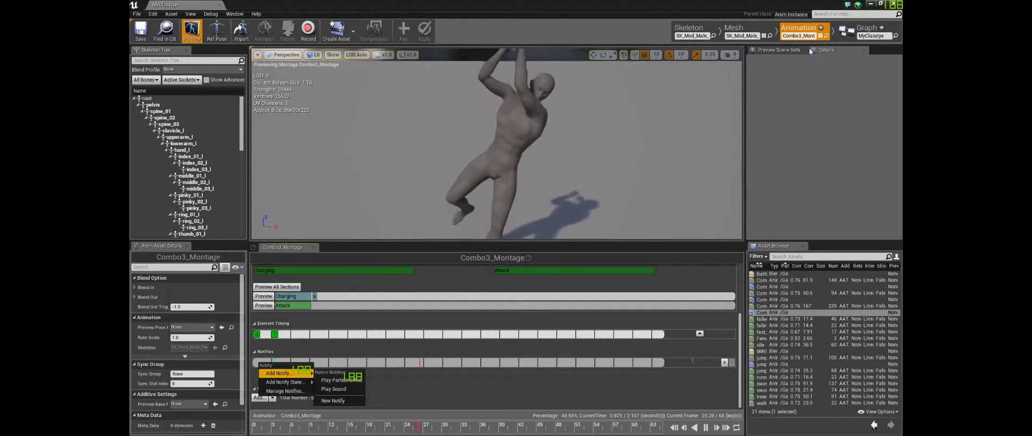
{"action": "left_click", "coordinate": [785, 49]}
{"action": "left_click", "coordinate": [835, 52]}
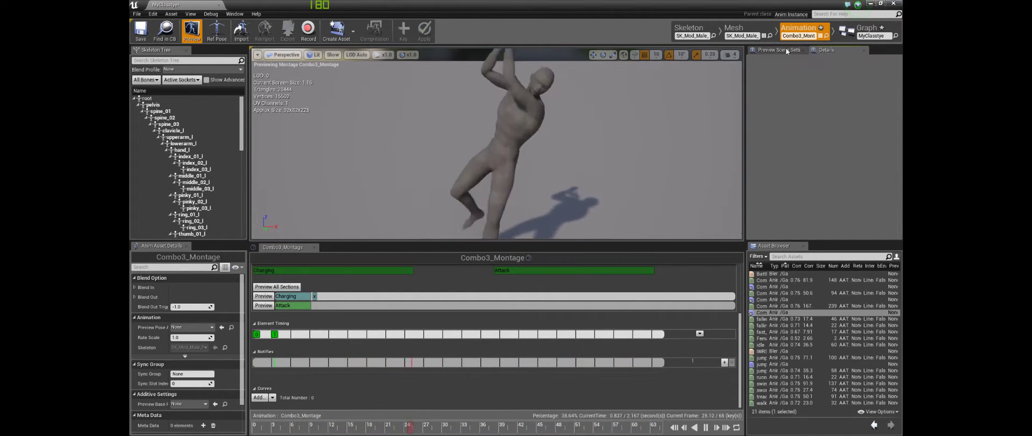
{"action": "left_click", "coordinate": [783, 49]}
{"action": "left_click", "coordinate": [831, 50]}
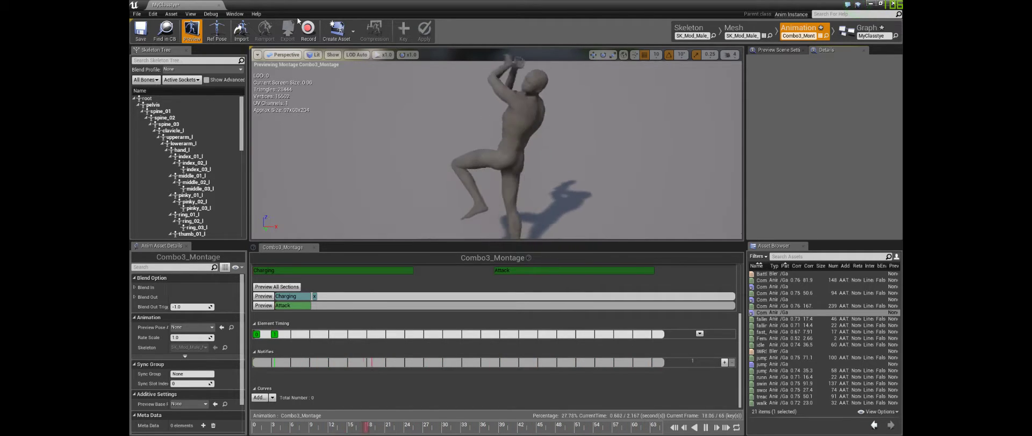
Open ClassAnimationMaster from the RPGEngineToolKit AnimationBP_MST folder and assign it the SK_Mod_Male_MiddleAged_Skeleton skeleton.
{"action": "left_click_drag", "start_coordinate": [312, 5], "coordinate": [486, 17]}
{"action": "scroll", "coordinate": [182, 321], "scroll_direction": "down", "scroll_amount": 8}
{"action": "left_click", "coordinate": [170, 277]}
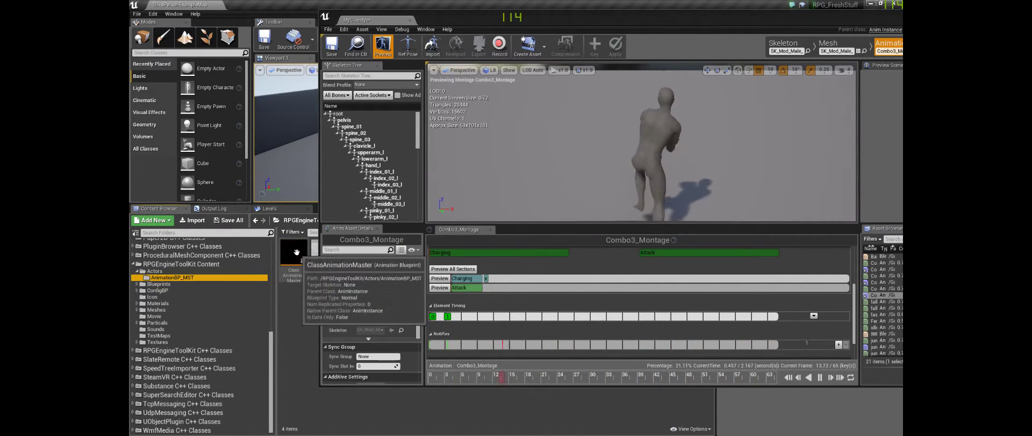
{"action": "double_click", "coordinate": [299, 257]}
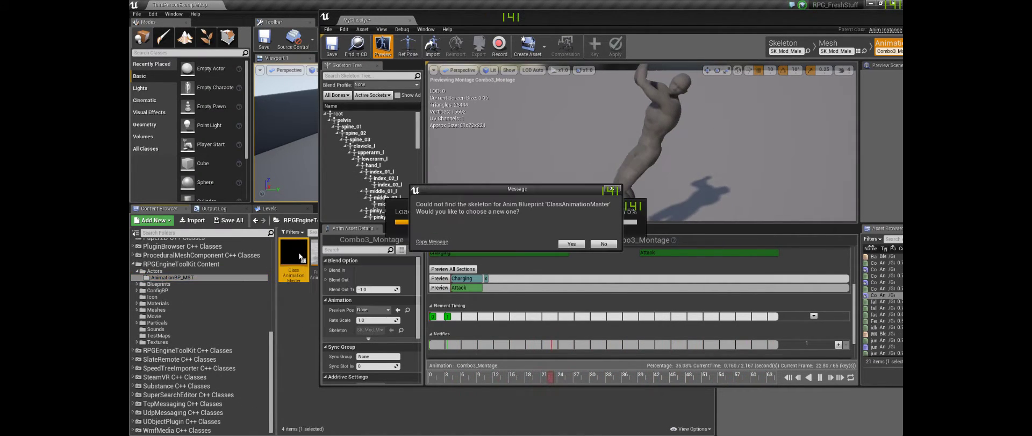
{"action": "left_click", "coordinate": [571, 244]}
{"action": "left_click", "coordinate": [334, 188]}
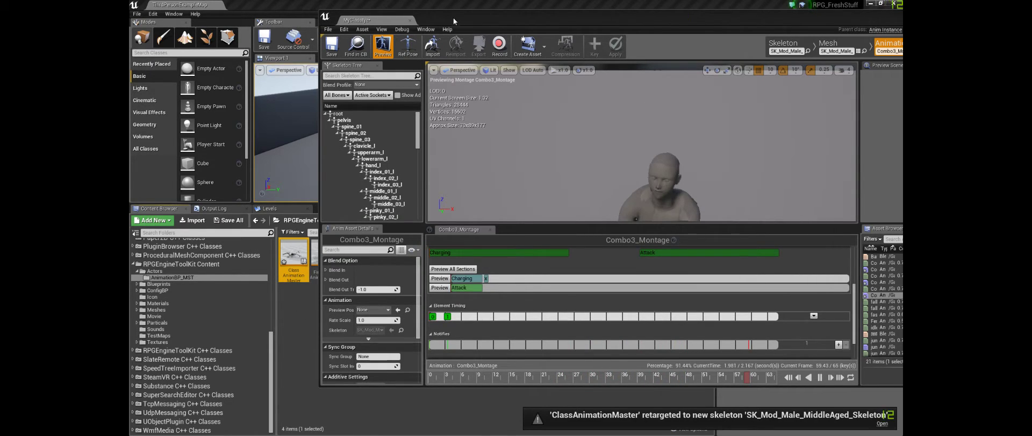
{"action": "left_click_drag", "start_coordinate": [461, 17], "coordinate": [466, 23]}
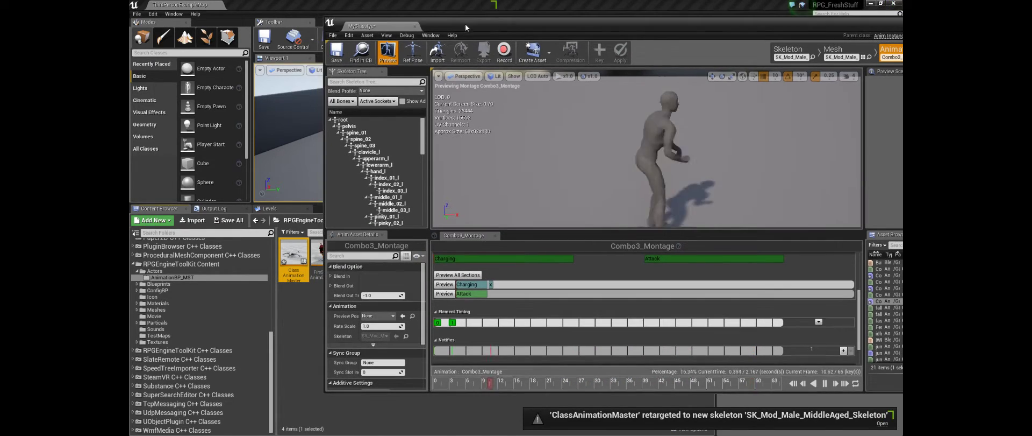
Open ClassAnimationMaster in a maximized editor and examine the AnimNotify events in its Event Graph.
{"action": "double_click", "coordinate": [294, 253]}
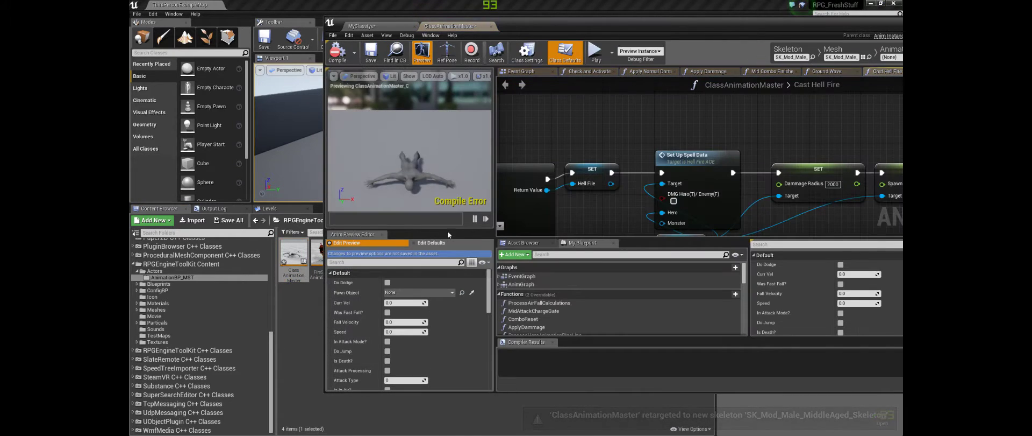
{"action": "double_click", "coordinate": [569, 21]}
{"action": "right_click_drag", "start_coordinate": [415, 205], "coordinate": [596, 138]}
{"action": "left_click", "coordinate": [358, 50]}
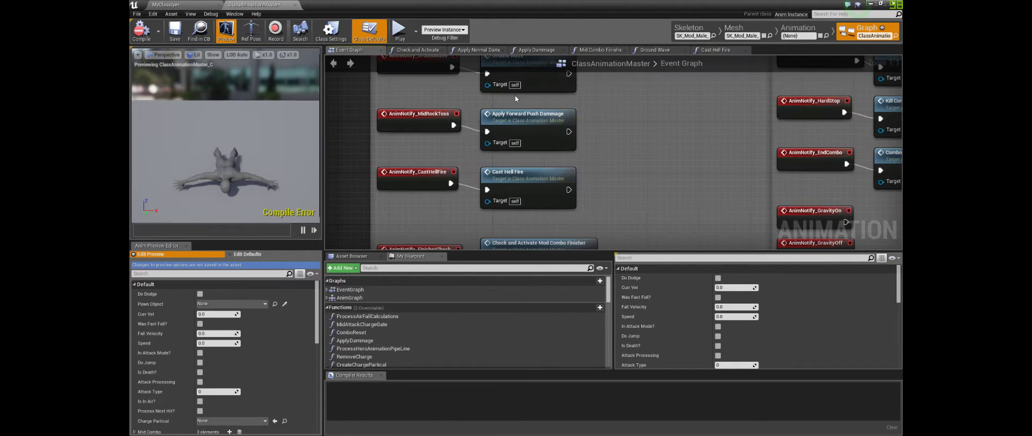
Open Combo1_Montage from ClassAnimationMaster and check the Animation Notifies manager for existing notifies.
{"action": "left_click", "coordinate": [800, 30]}
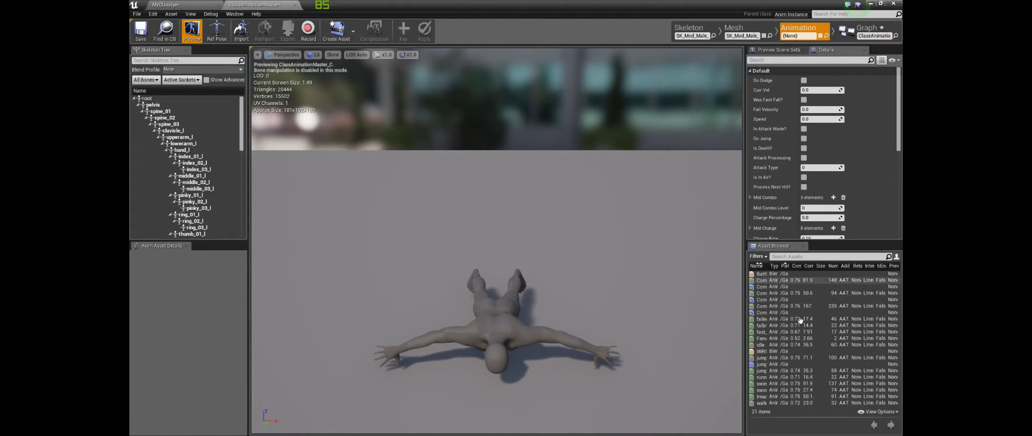
{"action": "double_click", "coordinate": [767, 286]}
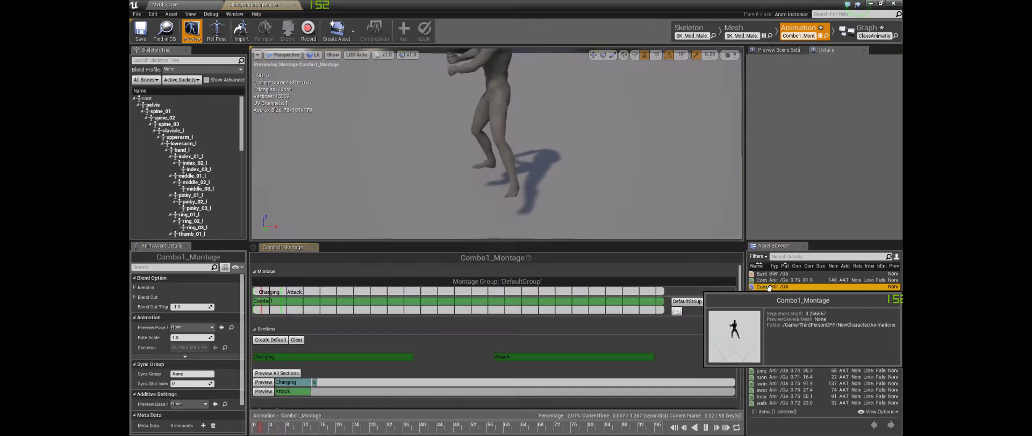
{"action": "scroll", "coordinate": [266, 365], "scroll_direction": "down", "scroll_amount": 5}
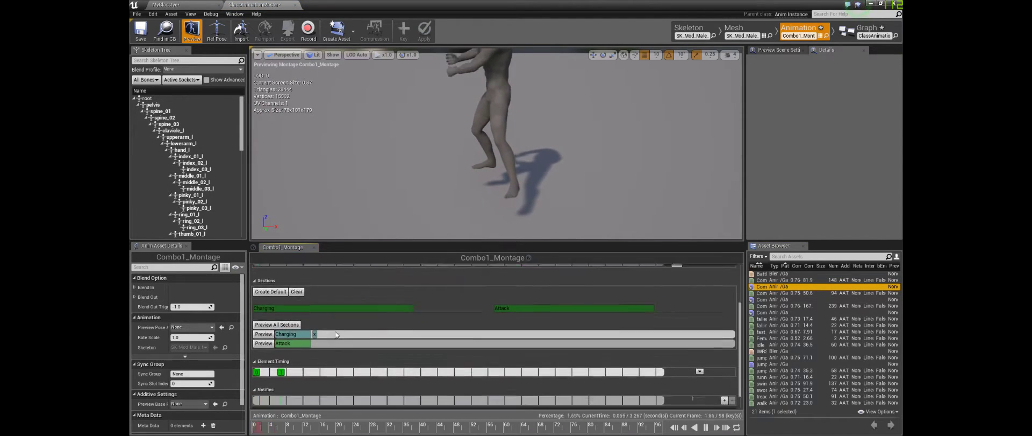
{"action": "right_click", "coordinate": [263, 387]}
{"action": "mouse_move", "coordinate": [302, 403]}
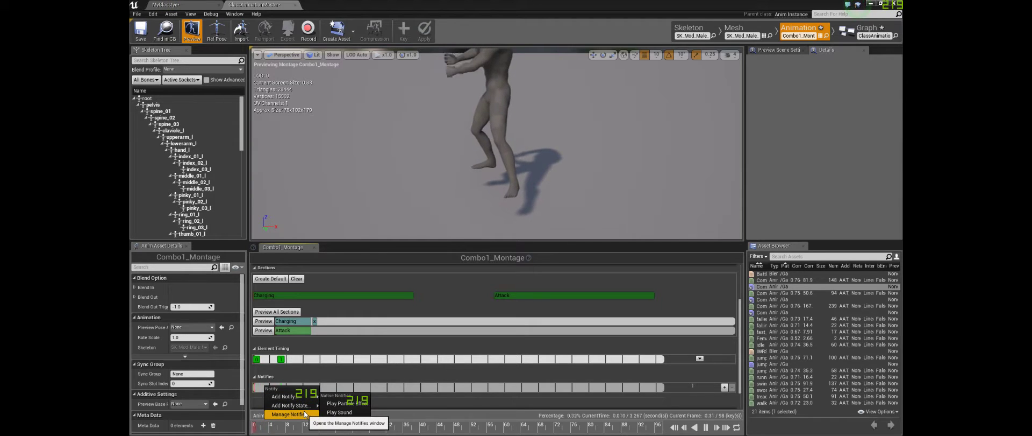
{"action": "left_click", "coordinate": [305, 414]}
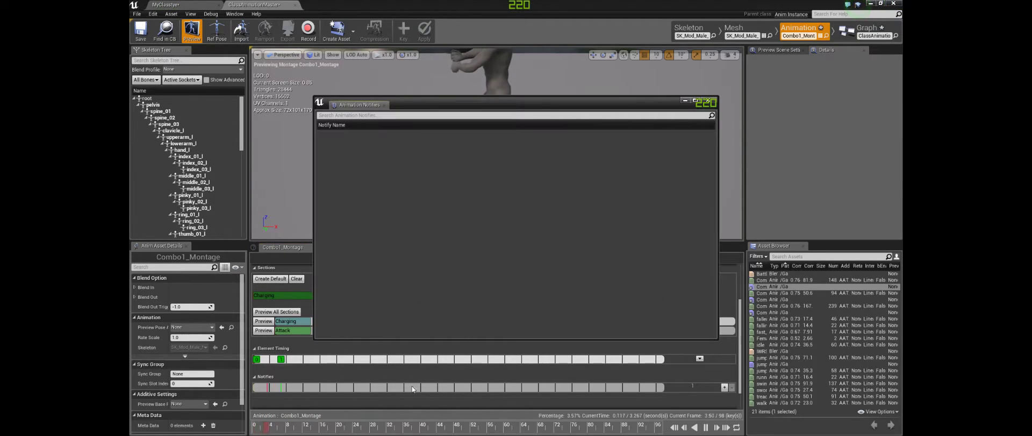
{"action": "right_click", "coordinate": [430, 198]}
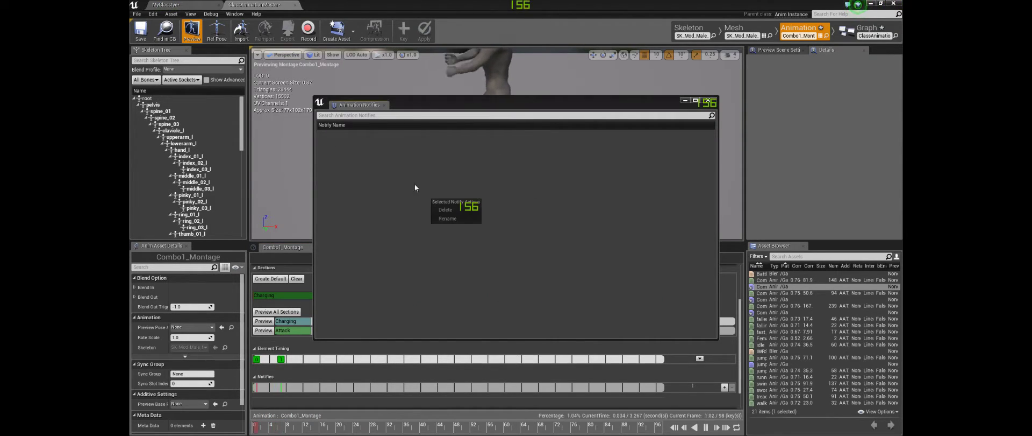
{"action": "left_click", "coordinate": [386, 105]}
{"action": "left_click", "coordinate": [385, 104]}
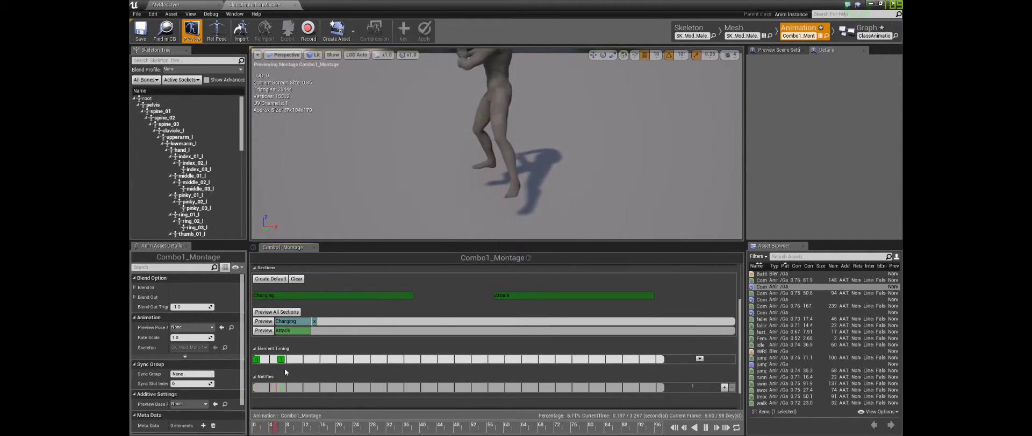
Close ClassAnimationMaster and check which notifies can be added at the start of Combo3_Montage's Notifies track.
{"action": "right_click_drag", "start_coordinate": [489, 141], "coordinate": [496, 143]}
{"action": "middle_click_drag", "start_coordinate": [495, 143], "coordinate": [499, 145]}
{"action": "mouse_move", "coordinate": [499, 147]}
{"action": "right_mouse_down"}
{"action": "mouse_move", "coordinate": [519, 178]}
{"action": "mouse_move", "coordinate": [506, 160]}
{"action": "right_mouse_up"}
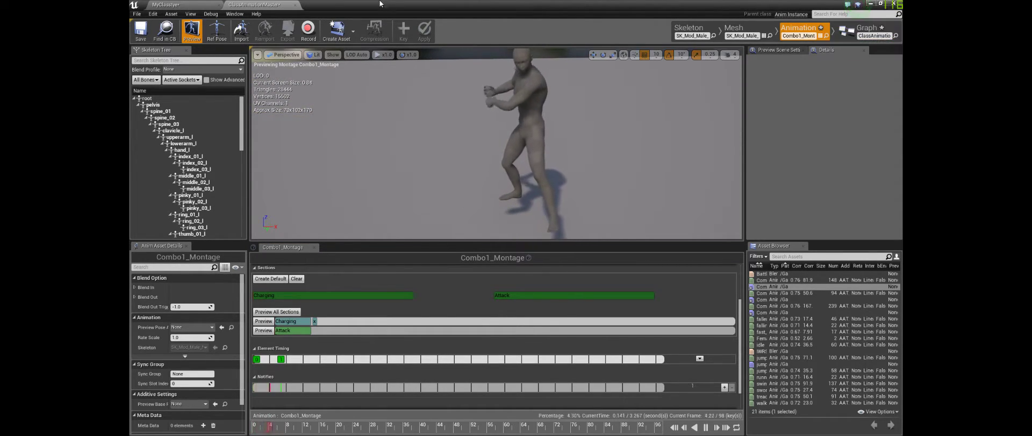
{"action": "left_click", "coordinate": [295, 5]}
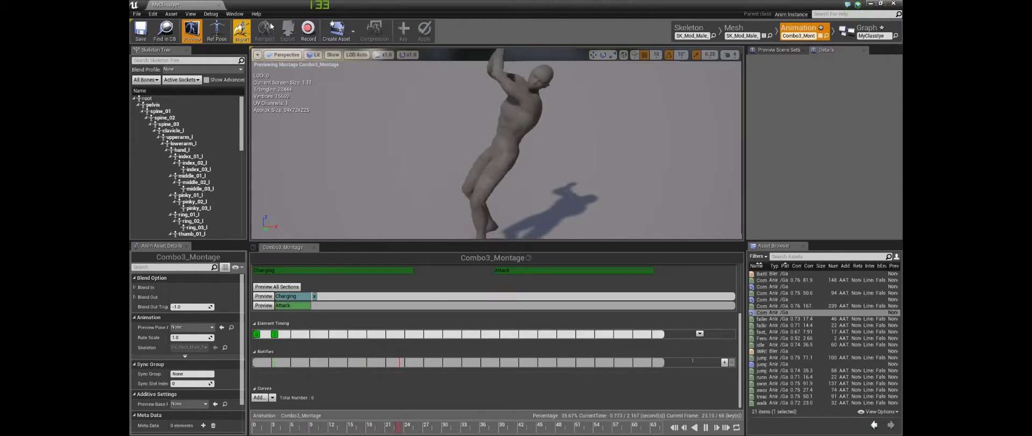
{"action": "right_click", "coordinate": [259, 359]}
{"action": "mouse_move", "coordinate": [276, 371]}
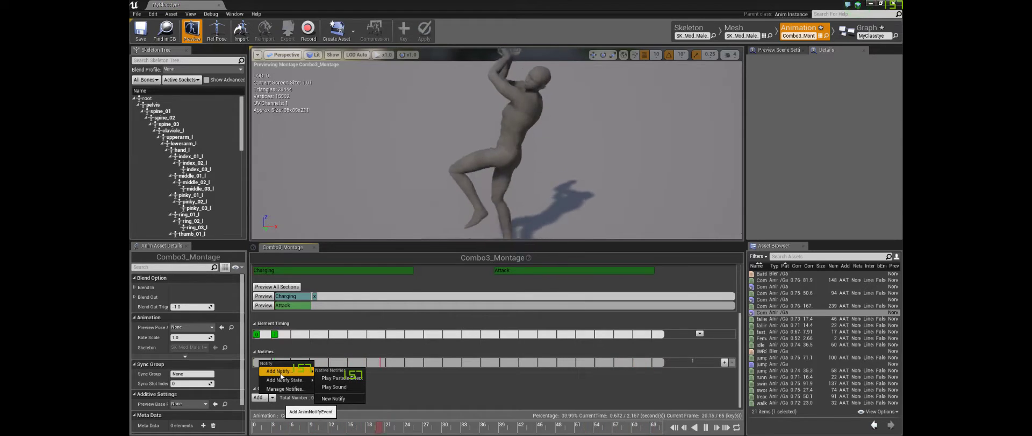
Examine the chargeable-state check and its branch in MyClasstye's Mid Attack Charge Gate function graph.
{"action": "left_click", "coordinate": [867, 33]}
{"action": "left_click", "coordinate": [868, 34]}
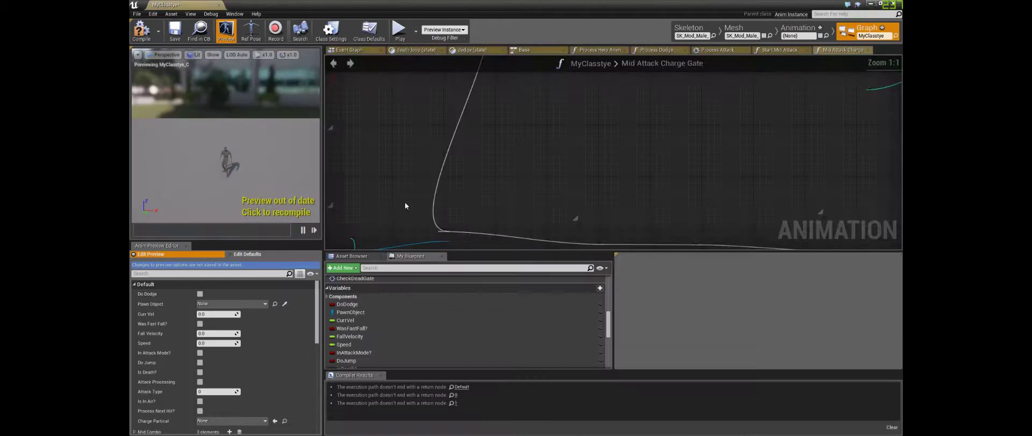
{"action": "scroll", "coordinate": [554, 157], "scroll_direction": "up", "scroll_amount": 5}
{"action": "scroll", "coordinate": [551, 167], "scroll_direction": "down", "scroll_amount": 3}
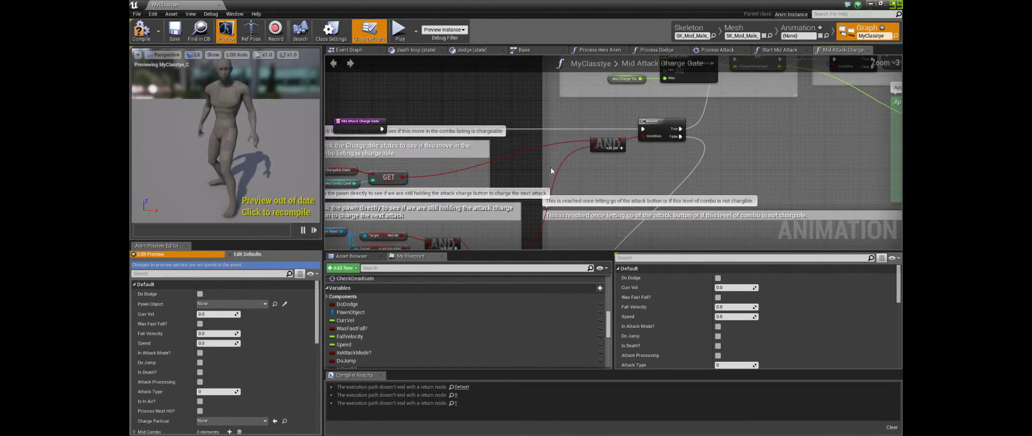
{"action": "scroll", "coordinate": [551, 166], "scroll_direction": "up", "scroll_amount": 1}
{"action": "right_click_drag", "start_coordinate": [554, 172], "coordinate": [461, 174]}
{"action": "scroll", "coordinate": [500, 128], "scroll_direction": "down", "scroll_amount": 2}
{"action": "scroll", "coordinate": [500, 128], "scroll_direction": "down", "scroll_amount": 2}
Locate the AnimNotify_Charging event in the Attack Handeling group of MyClasstye's Event Graph.
{"action": "left_click", "coordinate": [359, 51]}
{"action": "left_click", "coordinate": [450, 141]}
{"action": "left_click_drag", "start_coordinate": [451, 141], "coordinate": [452, 149]}
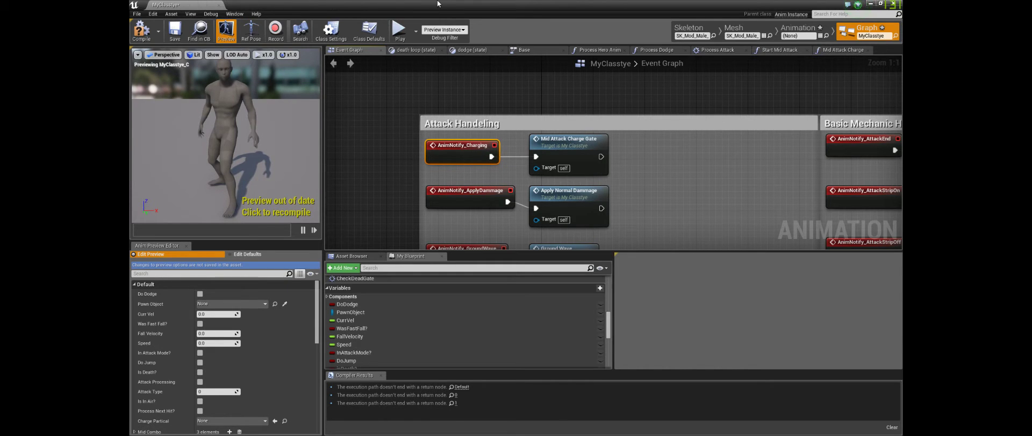
Add a new notify named Charging_Myclass to Combo1_Montage's Notifies track and place it just before the Attack section starts.
{"action": "left_click", "coordinate": [795, 29]}
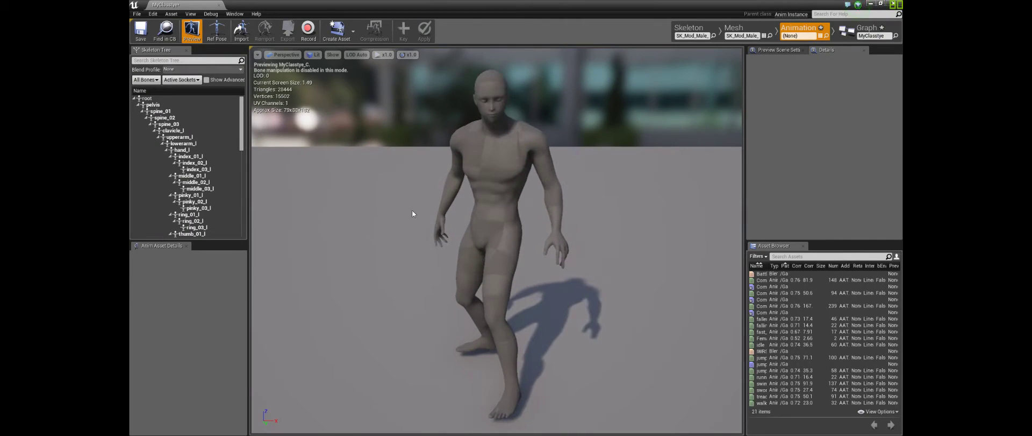
{"action": "double_click", "coordinate": [762, 286]}
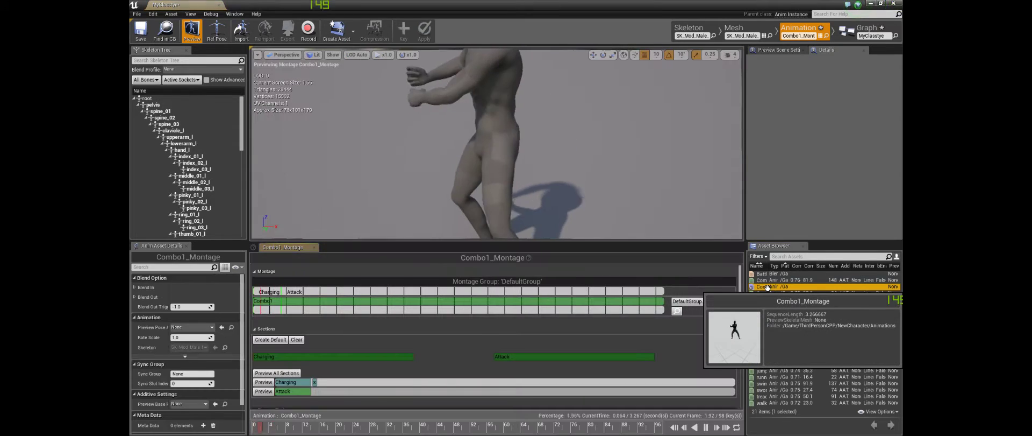
{"action": "scroll", "coordinate": [323, 371], "scroll_direction": "down", "scroll_amount": 3}
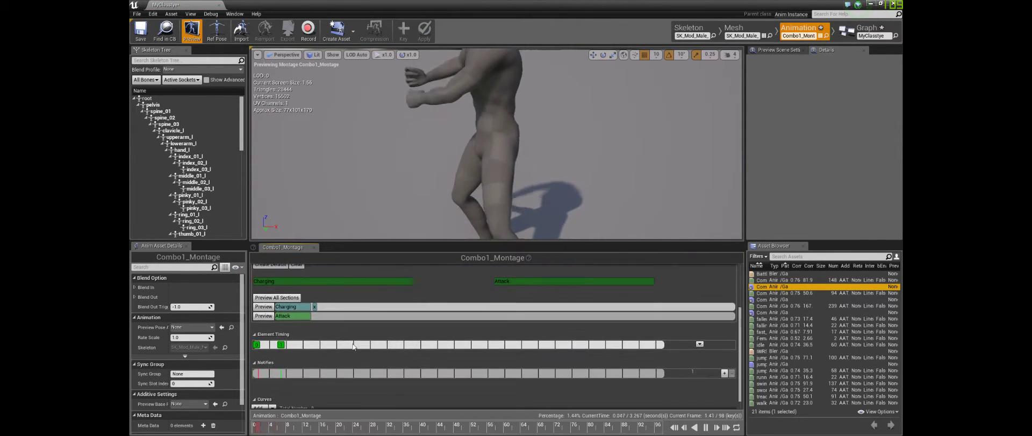
{"action": "right_click", "coordinate": [260, 372]}
{"action": "mouse_move", "coordinate": [292, 383]}
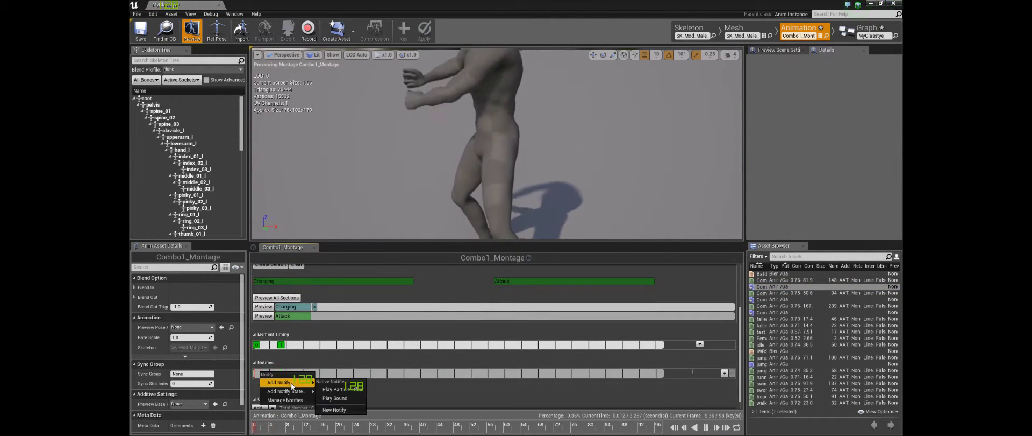
{"action": "left_click", "coordinate": [334, 409]}
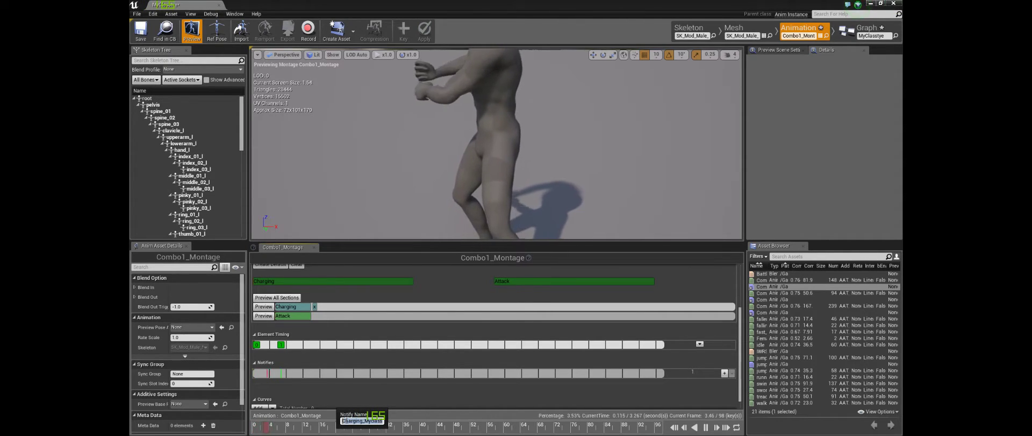
{"action": "left_click_drag", "start_coordinate": [345, 421], "coordinate": [347, 423]}
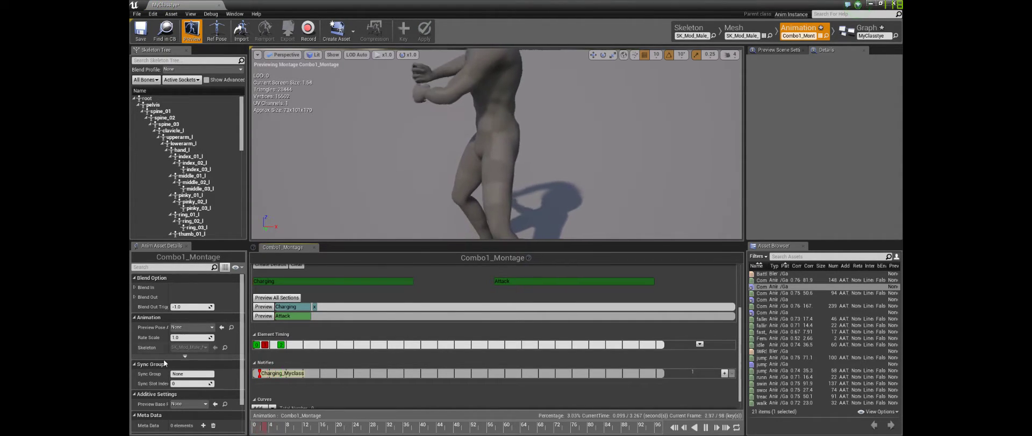
{"action": "left_click", "coordinate": [264, 377]}
{"action": "left_click_drag", "start_coordinate": [277, 378], "coordinate": [272, 375]}
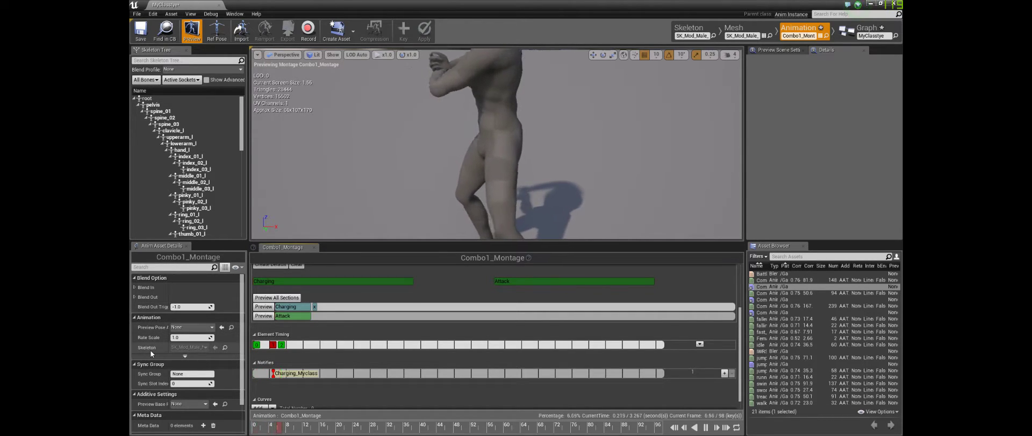
Set both the Blend In and Blend Out times of Combo1_Montage to 0.0.
{"action": "scroll", "coordinate": [150, 349], "scroll_direction": "down", "scroll_amount": 3}
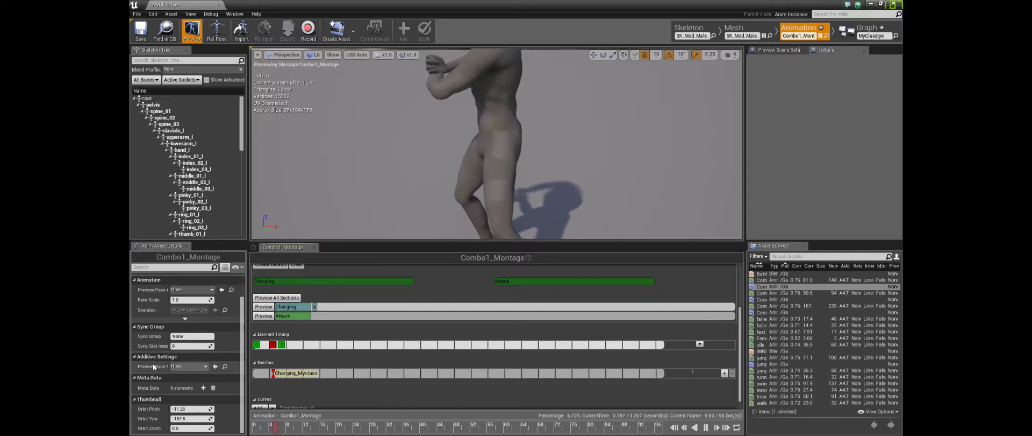
{"action": "scroll", "coordinate": [158, 365], "scroll_direction": "up", "scroll_amount": 3}
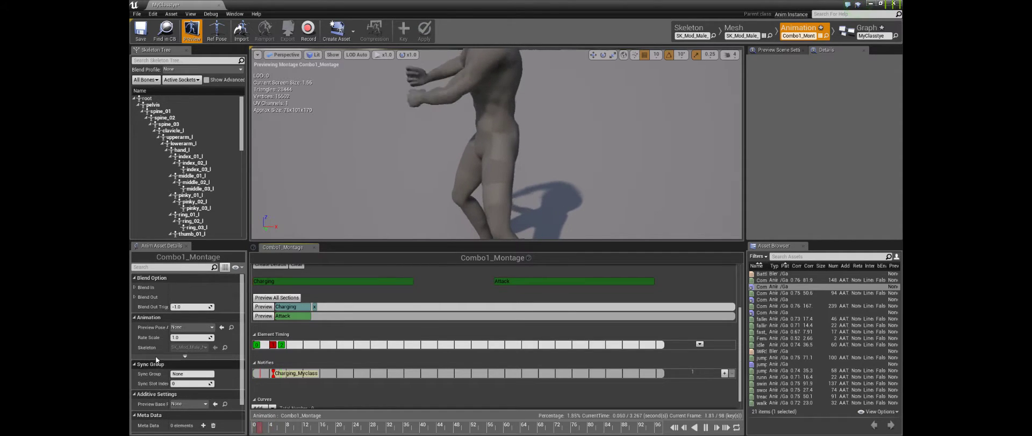
{"action": "left_click", "coordinate": [134, 287]}
{"action": "left_click", "coordinate": [134, 327]}
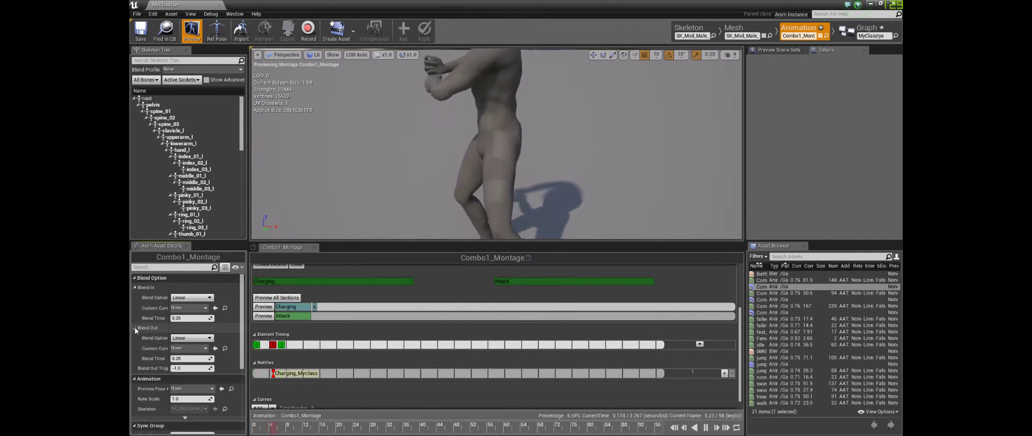
{"action": "left_click", "coordinate": [207, 317]}
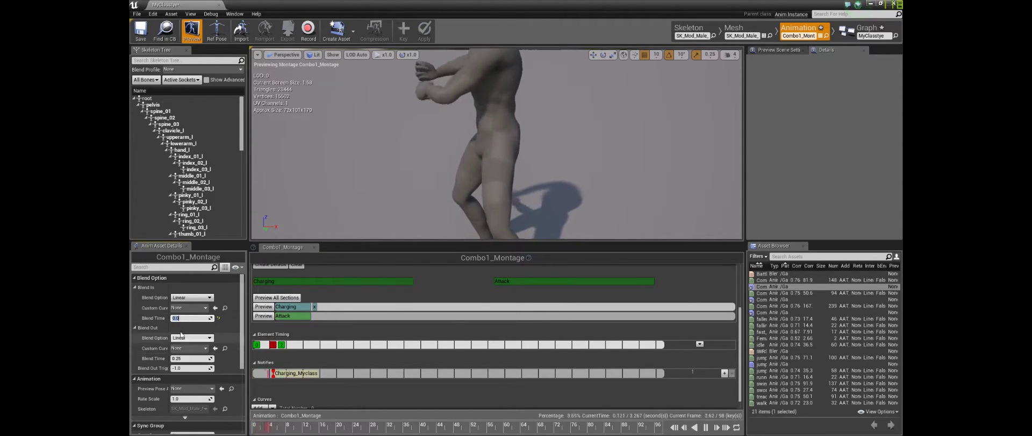
{"action": "left_click", "coordinate": [185, 358]}
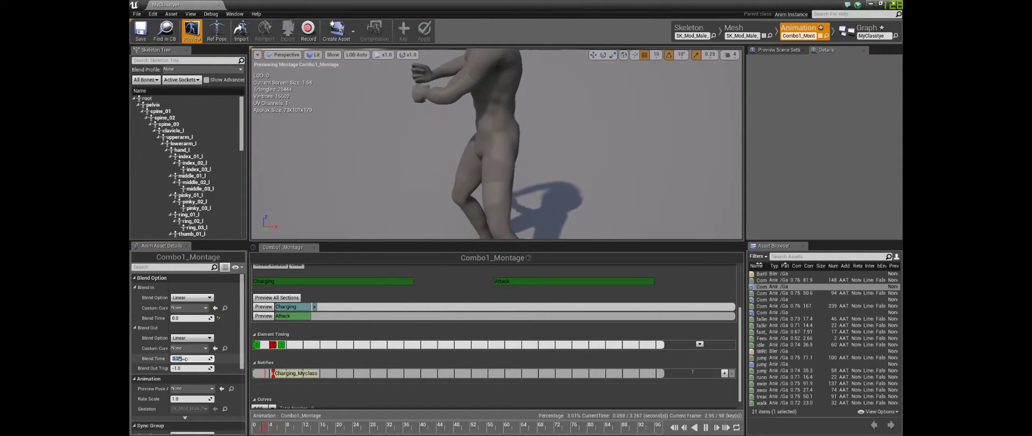
{"action": "key", "text": "Return"}
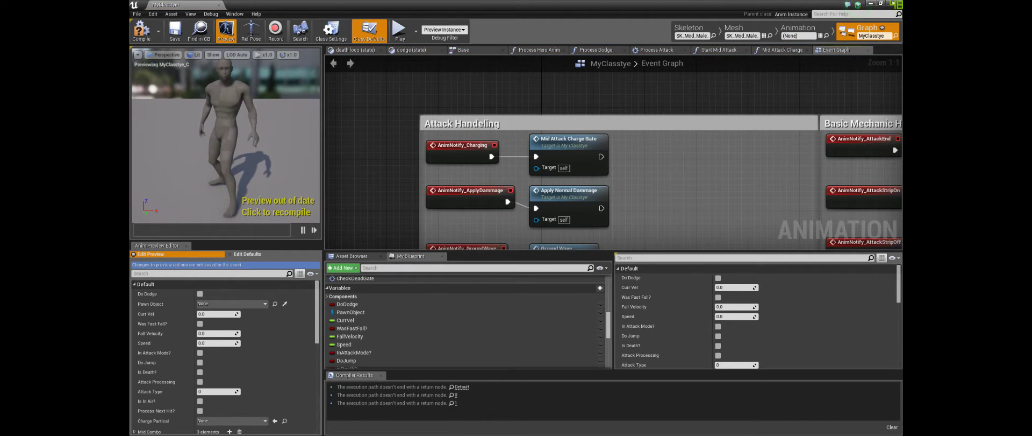
Review the ApplyDammage and GroundWave notify events and the neighbouring basic mechanic notifies in MyClasstye's Event Graph.
{"action": "right_click_drag", "start_coordinate": [498, 201], "coordinate": [482, 133]}
{"action": "left_click", "coordinate": [478, 132]}
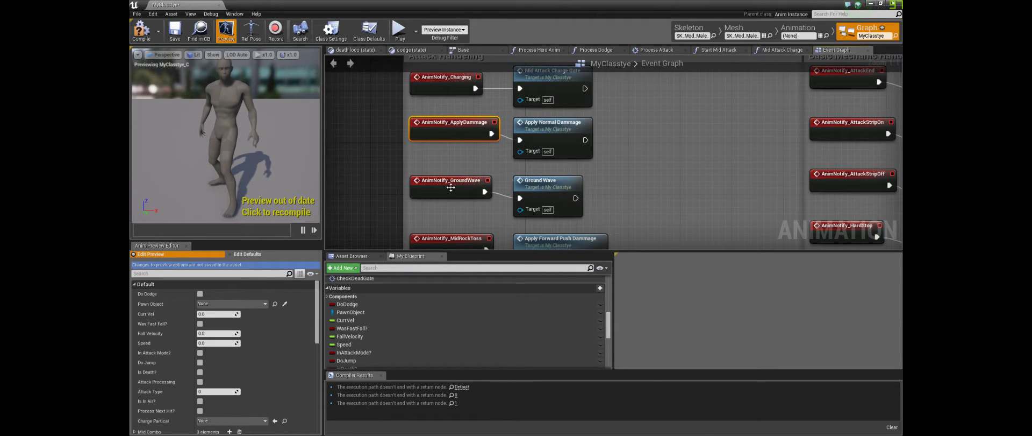
{"action": "right_click_drag", "start_coordinate": [465, 166], "coordinate": [480, 180]}
{"action": "left_click", "coordinate": [664, 152]}
{"action": "right_click_drag", "start_coordinate": [664, 152], "coordinate": [537, 171]}
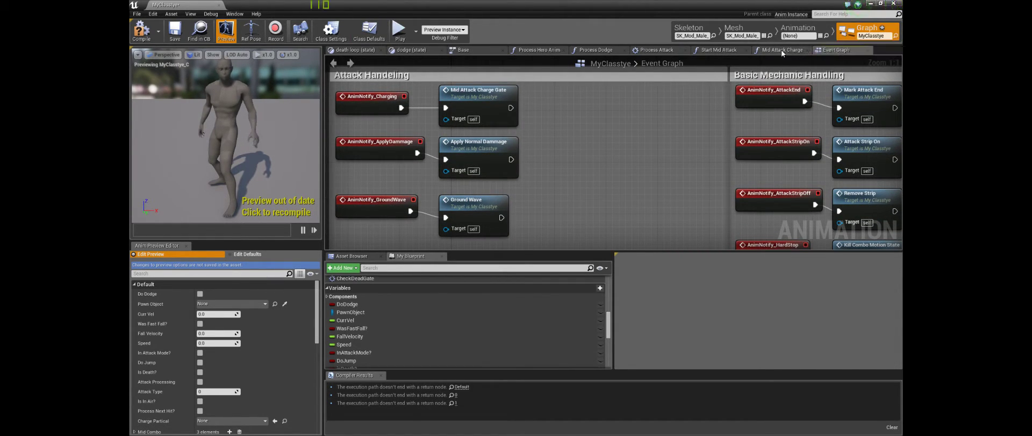
Reopen Combo1_Montage, pause its preview and scrub the playhead to about frame 18 with the whole character in view.
{"action": "left_click", "coordinate": [798, 29]}
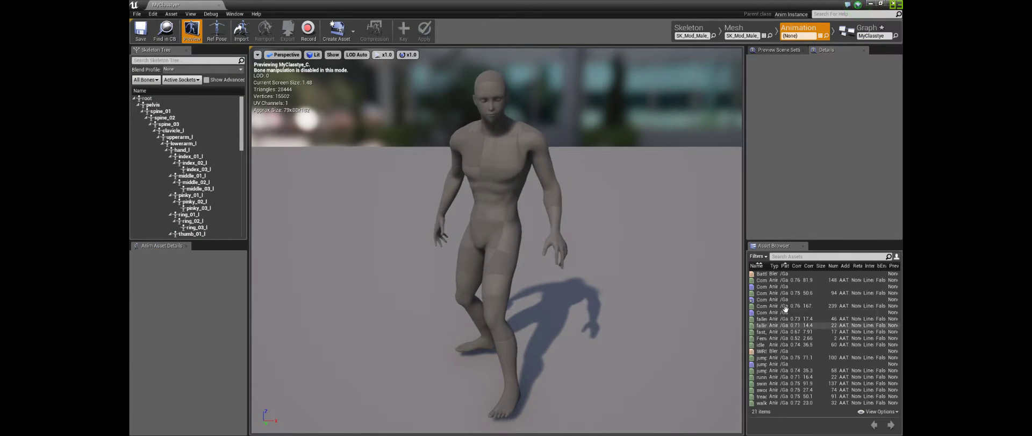
{"action": "double_click", "coordinate": [771, 286]}
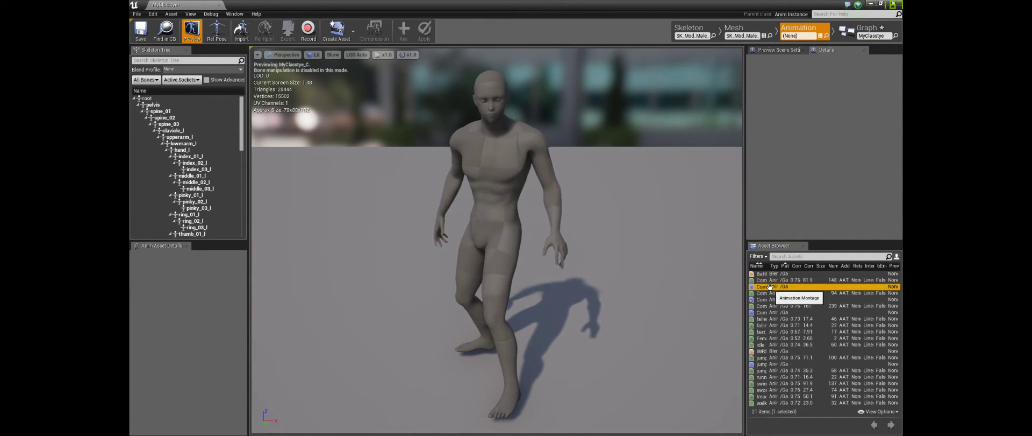
{"action": "scroll", "coordinate": [383, 347], "scroll_direction": "down", "scroll_amount": 3}
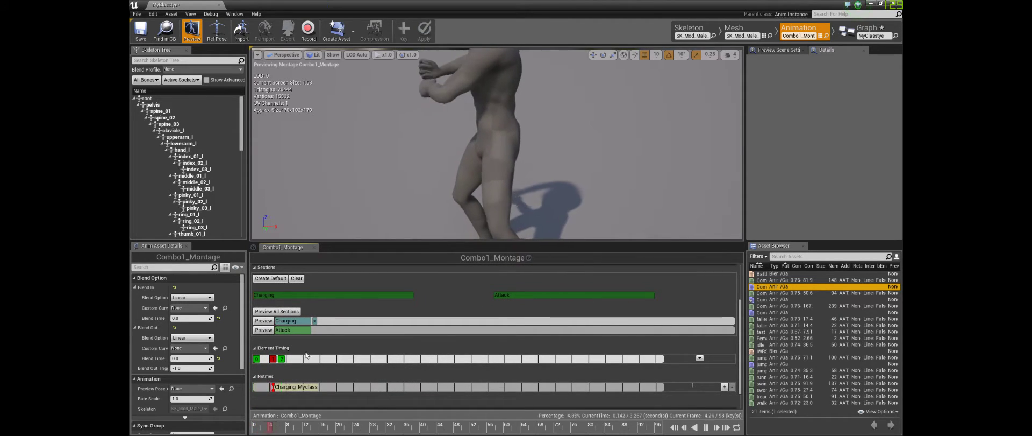
{"action": "left_click", "coordinate": [707, 428]}
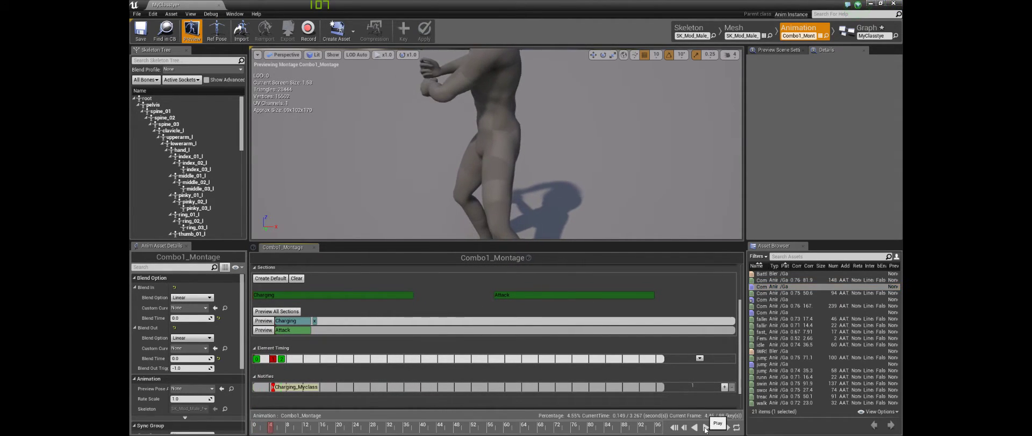
{"action": "left_click_drag", "start_coordinate": [271, 429], "coordinate": [331, 423]}
{"action": "scroll", "coordinate": [480, 202], "scroll_direction": "down", "scroll_amount": 7}
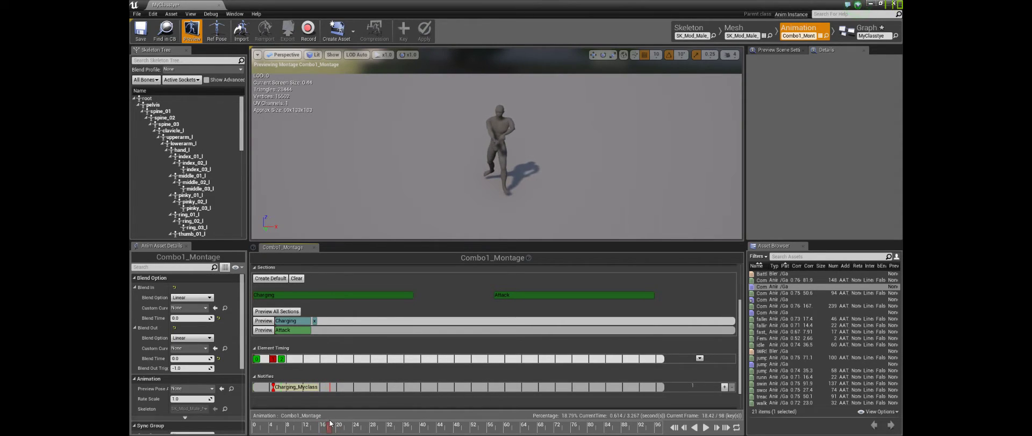
Add a new notify named ApplyDammage_MyClass to Combo1_Montage's Notifies track at about frame 18.
{"action": "right_click", "coordinate": [332, 389]}
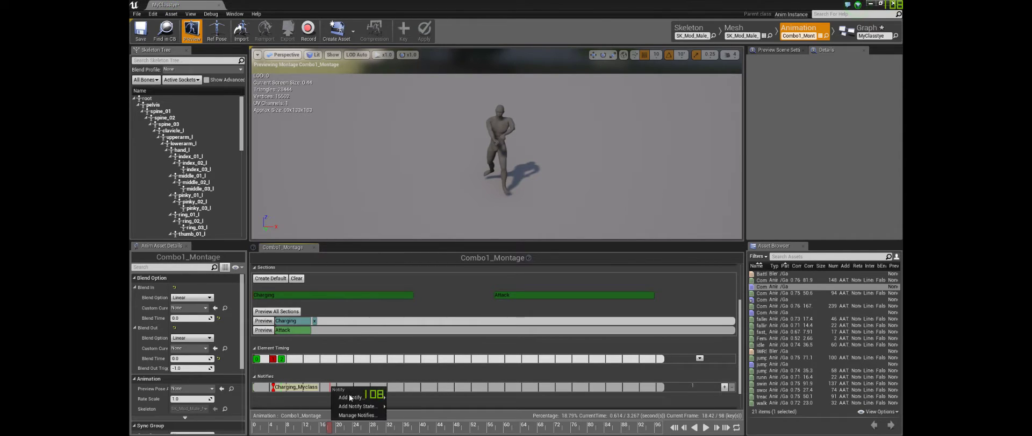
{"action": "mouse_move", "coordinate": [356, 397]}
{"action": "left_click", "coordinate": [411, 430]}
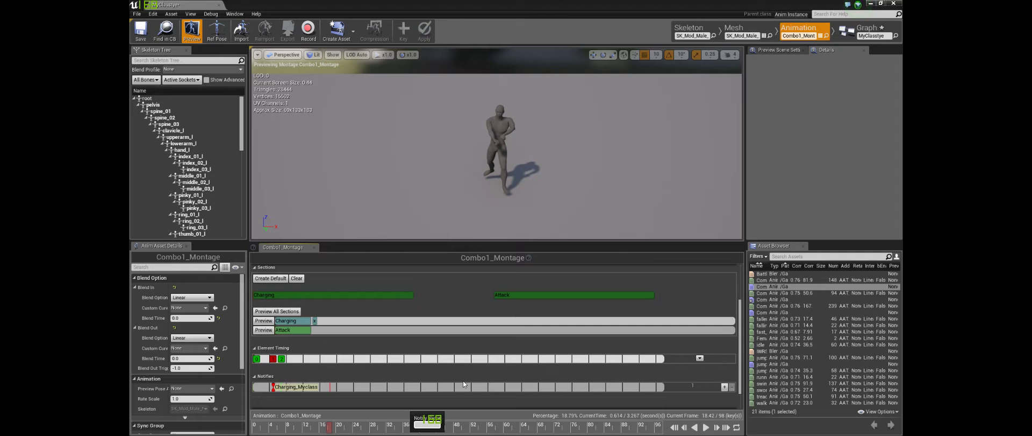
{"action": "type", "text": "ApplyDammage_"}
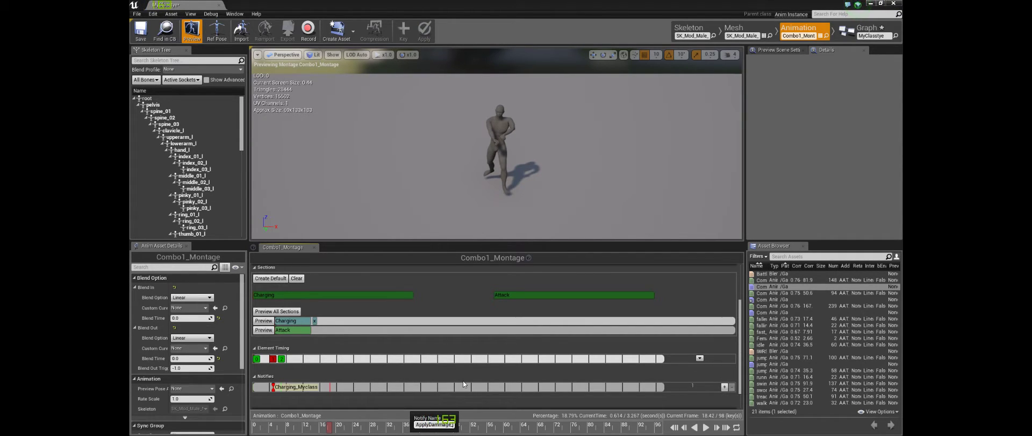
{"action": "type", "text": "ss"}
{"action": "key", "text": "Return"}
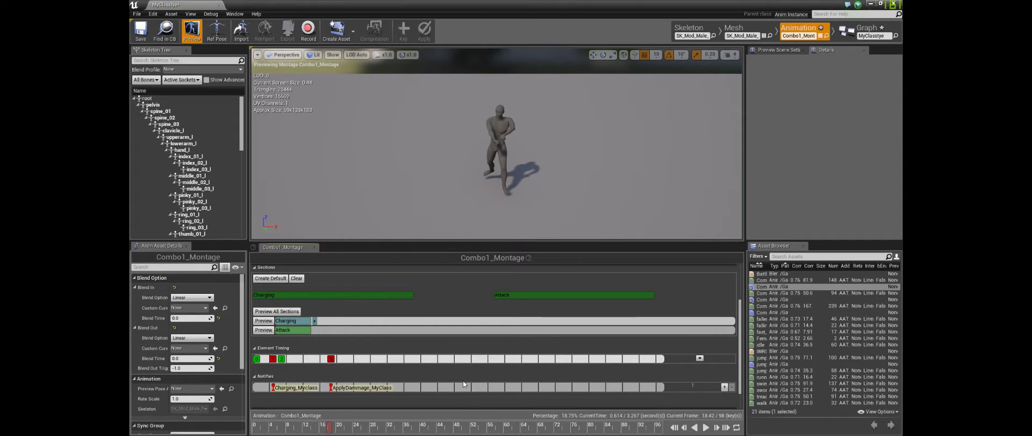
Scrub the preview to about frame 40 and add the existing ApplyDammage_MyClass notify there.
{"action": "left_click_drag", "start_coordinate": [328, 430], "coordinate": [421, 424]}
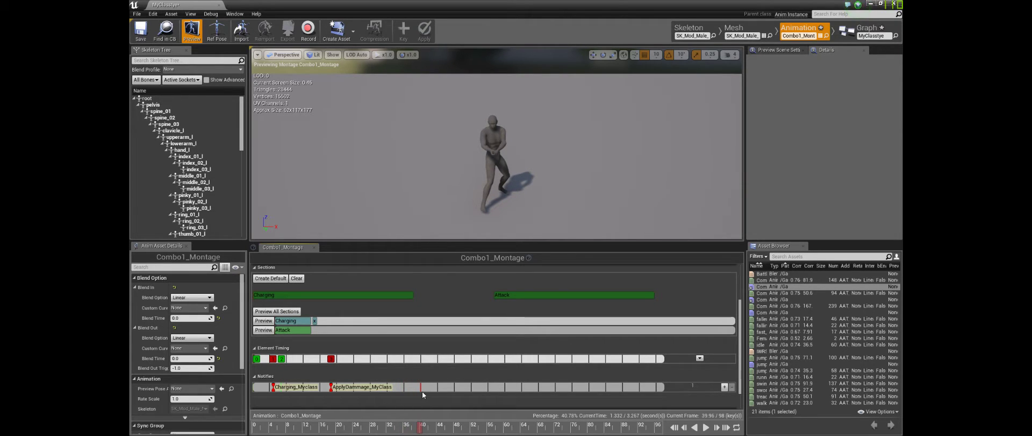
{"action": "right_click", "coordinate": [423, 393]}
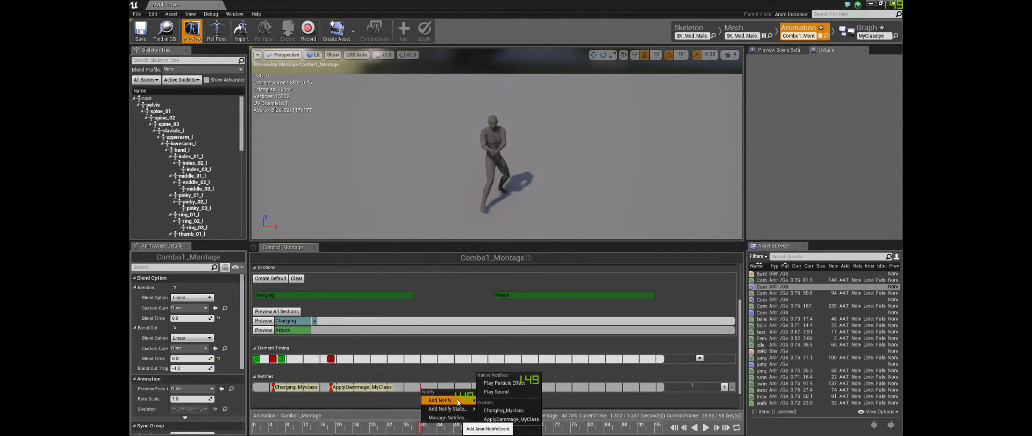
{"action": "left_click", "coordinate": [518, 419]}
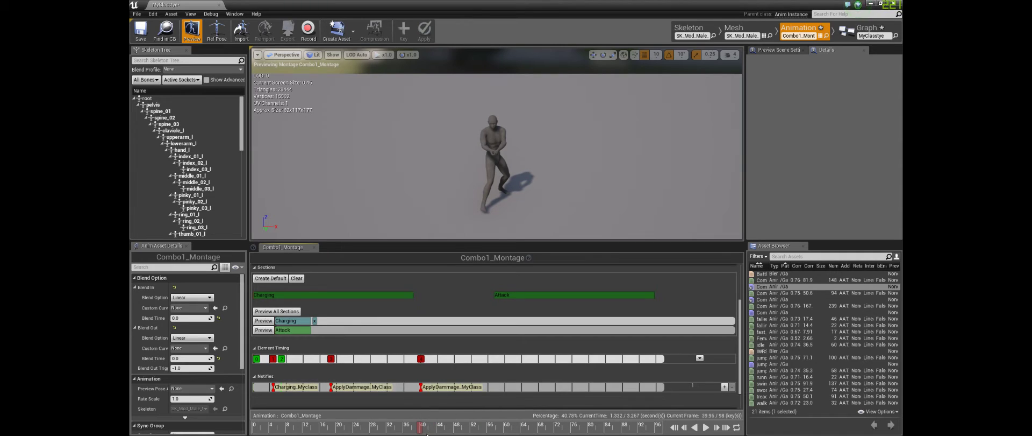
Scrub through the swings to about frame 68 and add another ApplyDammage_MyClass notify there.
{"action": "left_click_drag", "start_coordinate": [419, 429], "coordinate": [317, 427]}
{"action": "left_click_drag", "start_coordinate": [335, 416], "coordinate": [539, 425]}
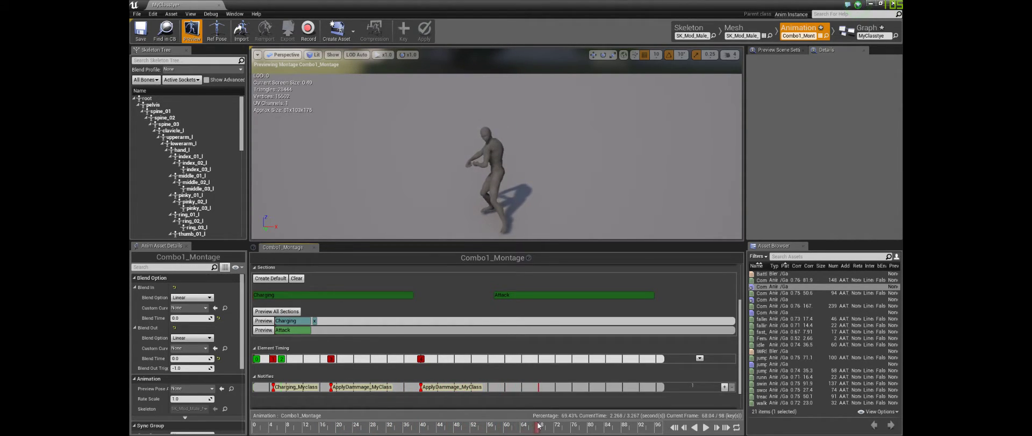
{"action": "right_click", "coordinate": [539, 387]}
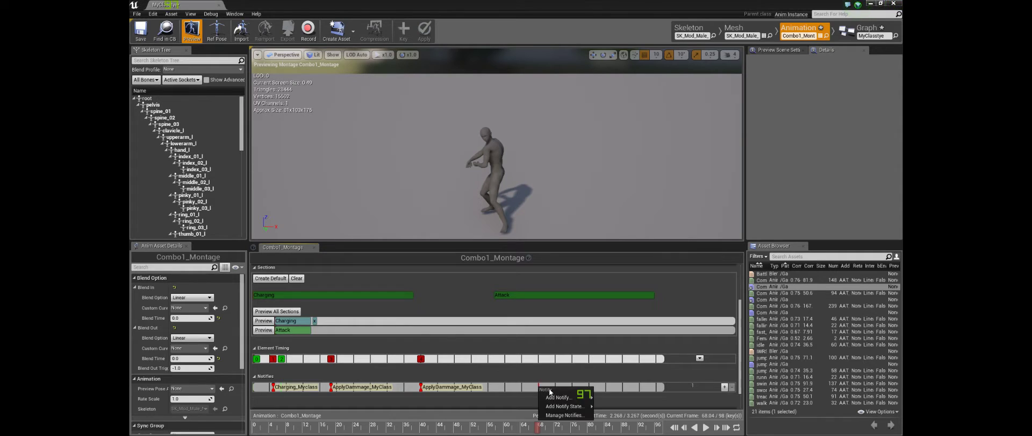
{"action": "mouse_move", "coordinate": [568, 397]}
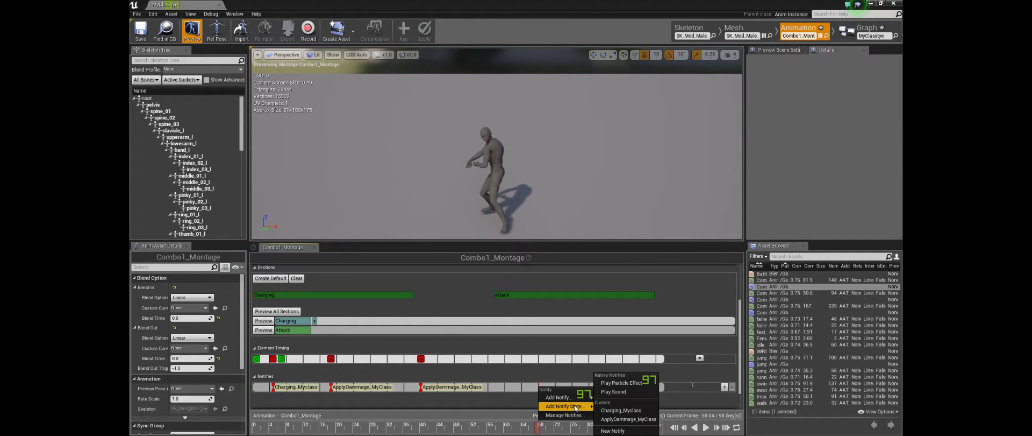
{"action": "left_click", "coordinate": [626, 419]}
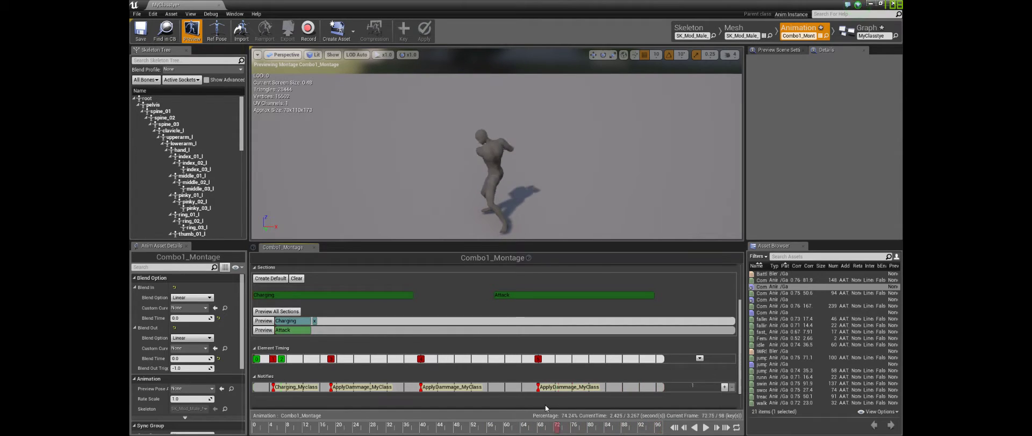
Add a new notify named AttackEnd near the end of the Notifies track, at about frame 93.
{"action": "right_click", "coordinate": [648, 390]}
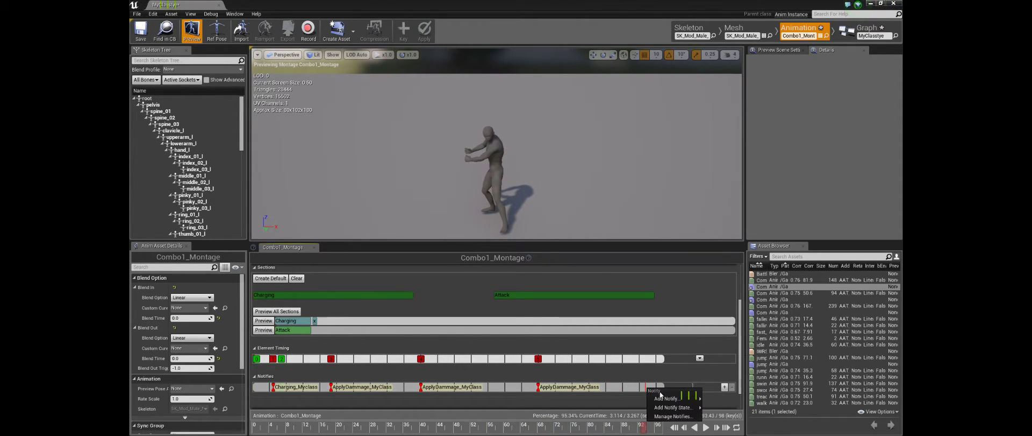
{"action": "mouse_move", "coordinate": [669, 398]}
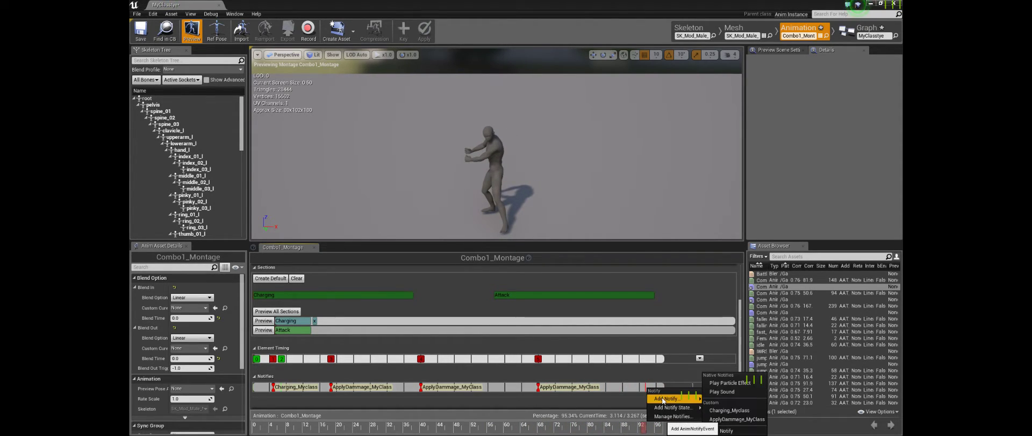
{"action": "left_click", "coordinate": [721, 430]}
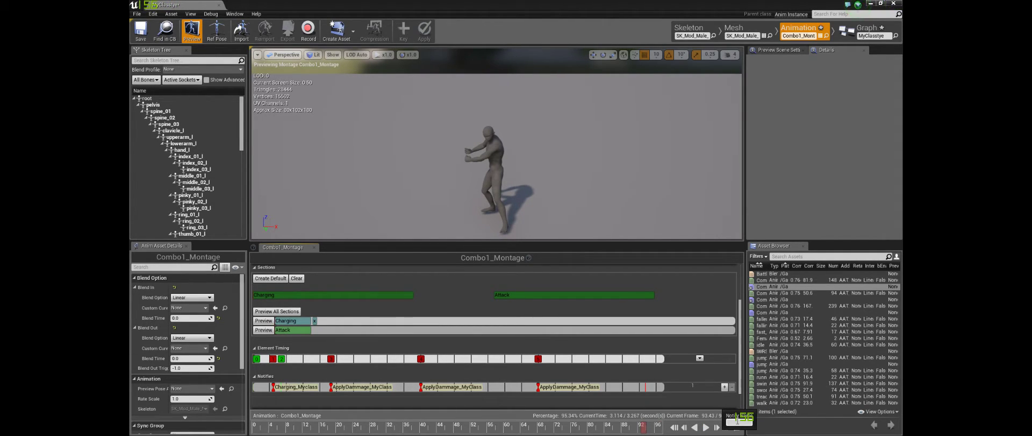
{"action": "type", "text": "AttackEnd"}
{"action": "key", "text": "Return"}
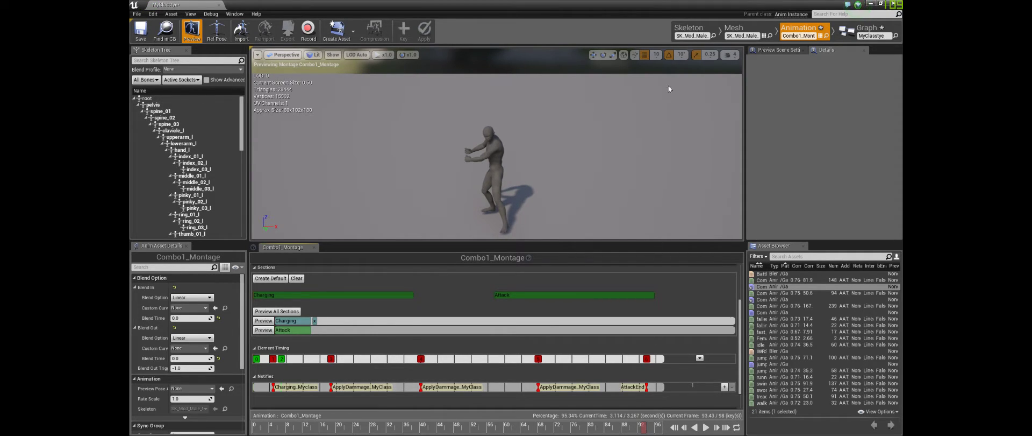
Find the AnimNotify_AttackEnd event in MyClasstye's Event Graph and open its Mark Attack End function.
{"action": "left_click", "coordinate": [860, 31]}
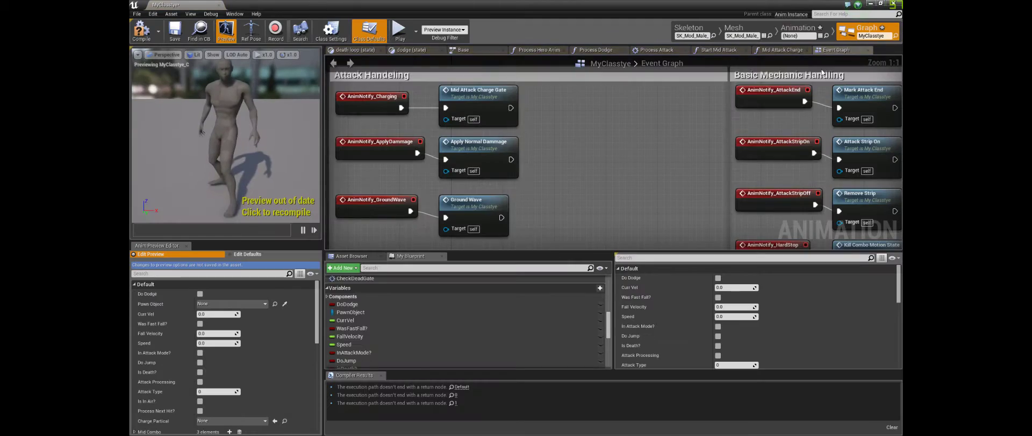
{"action": "right_click_drag", "start_coordinate": [721, 205], "coordinate": [699, 110]}
{"action": "right_click_drag", "start_coordinate": [802, 158], "coordinate": [567, 108]}
{"action": "left_click", "coordinate": [567, 108]}
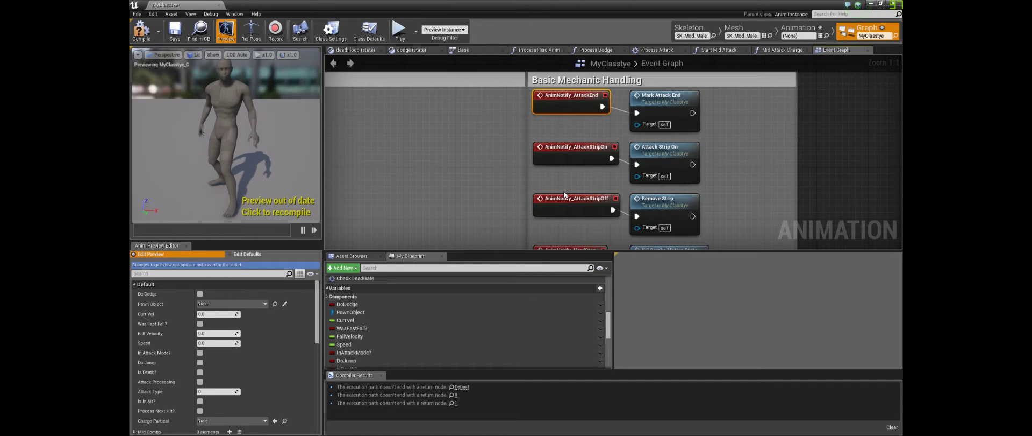
{"action": "double_click", "coordinate": [667, 100]}
Examine how Mark Attack End handles the last hit time stamp, combo level, Attack Processing and Was Move Charged.
{"action": "right_click_drag", "start_coordinate": [601, 163], "coordinate": [469, 151]}
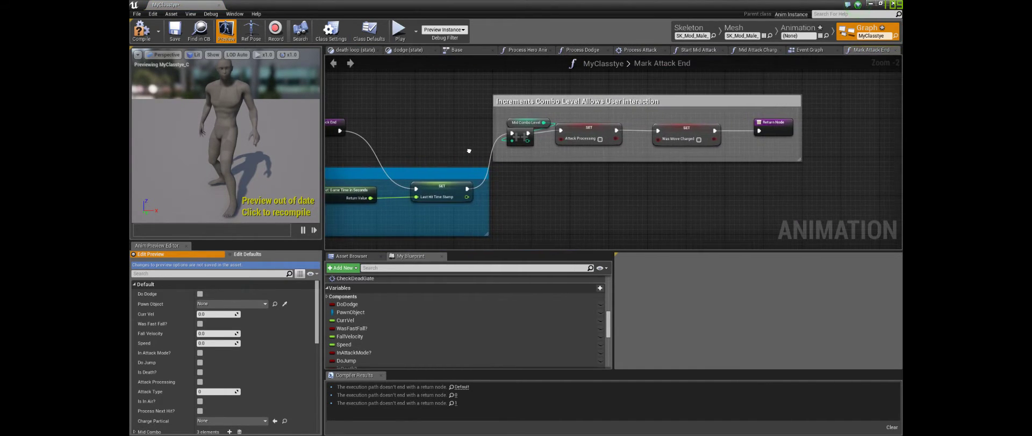
{"action": "right_click_drag", "start_coordinate": [581, 156], "coordinate": [652, 151]}
{"action": "left_click", "coordinate": [589, 116]}
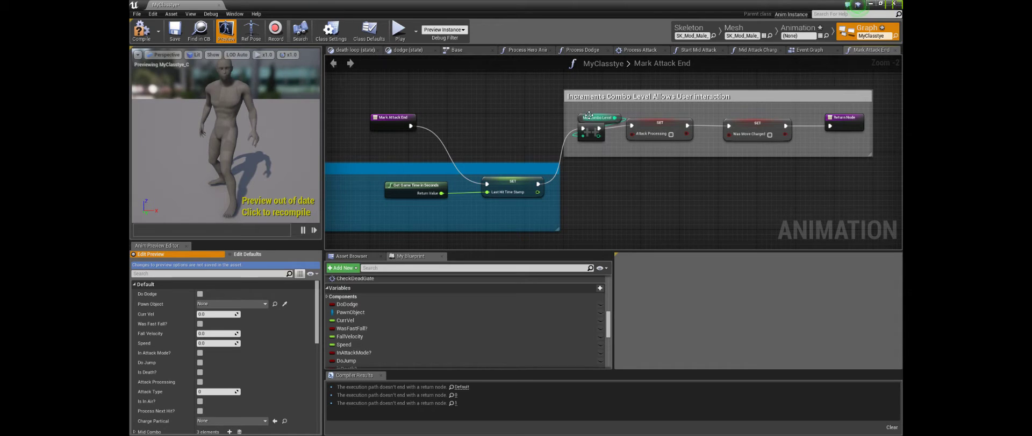
{"action": "left_click", "coordinate": [585, 153]}
{"action": "right_click_drag", "start_coordinate": [655, 145], "coordinate": [564, 156]}
{"action": "left_click", "coordinate": [570, 138]}
{"action": "left_click", "coordinate": [646, 137]}
{"action": "right_click_drag", "start_coordinate": [564, 186], "coordinate": [688, 154]}
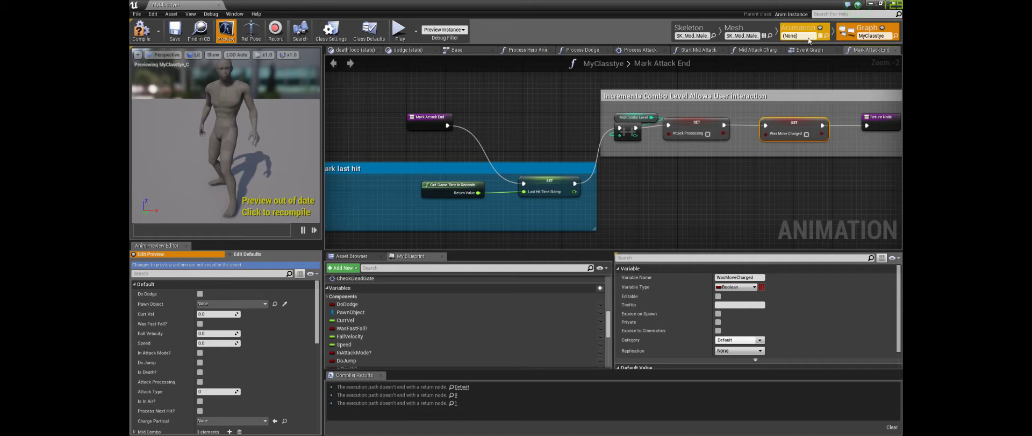
Return to the Event Graph and examine the AnimNotify_EndCombo event and its Combo Reset call.
{"action": "left_click", "coordinate": [822, 50]}
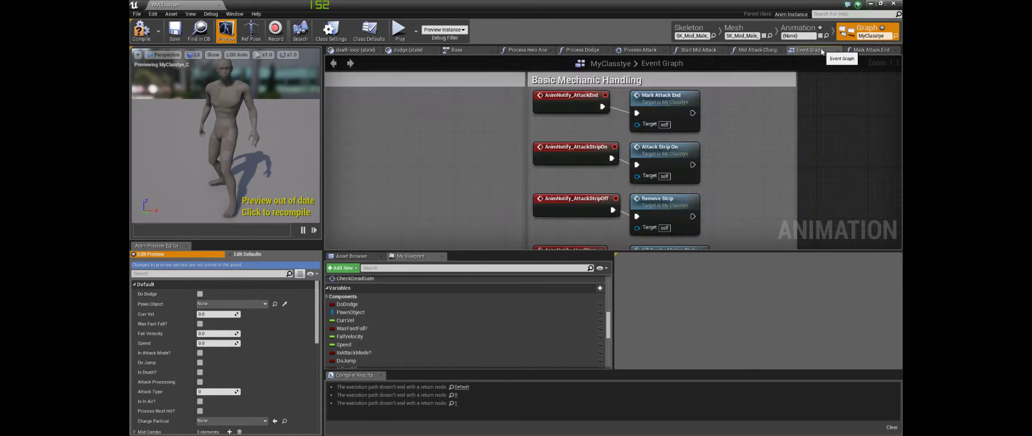
{"action": "right_click_drag", "start_coordinate": [733, 198], "coordinate": [668, 69]}
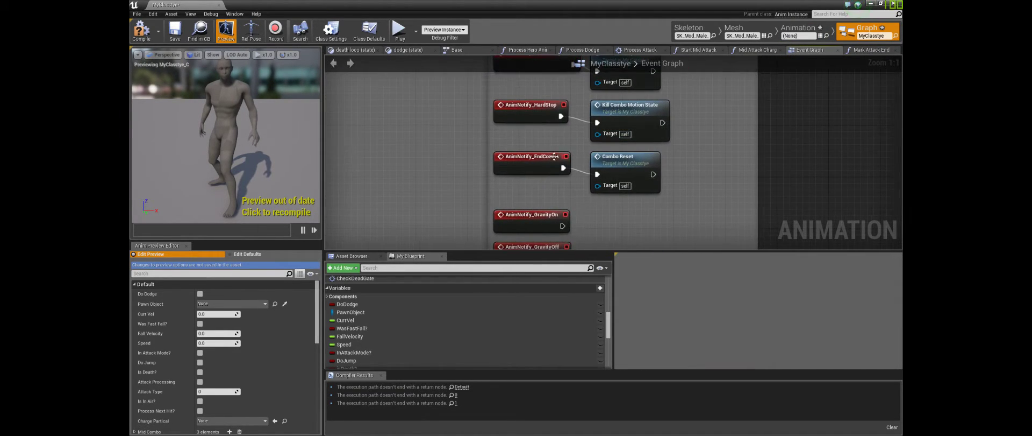
{"action": "left_click", "coordinate": [531, 161]}
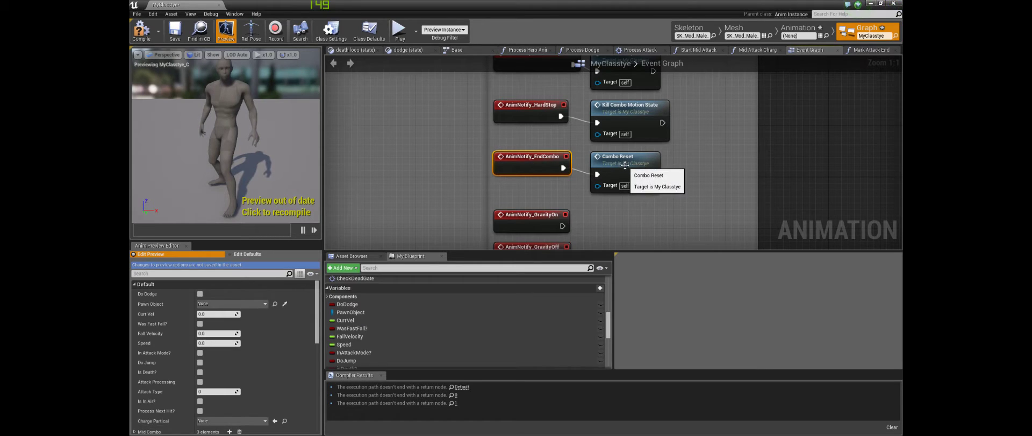
{"action": "left_click", "coordinate": [625, 165]}
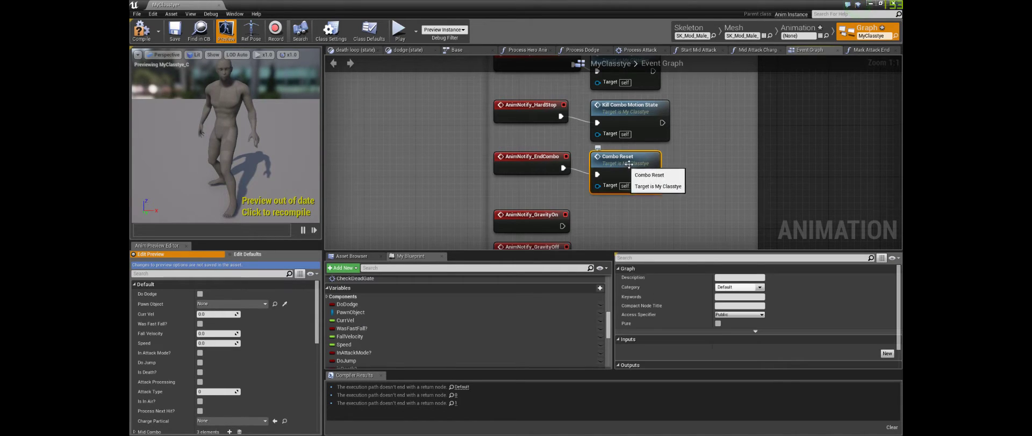
{"action": "left_click", "coordinate": [725, 165]}
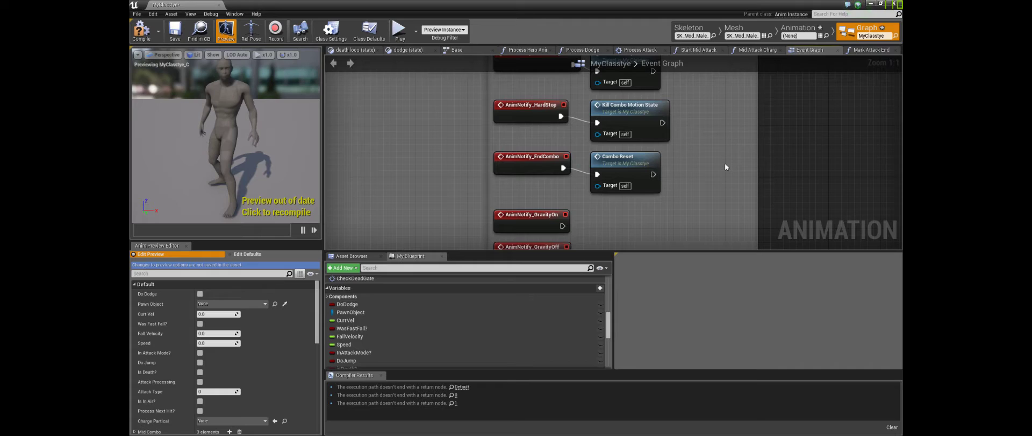
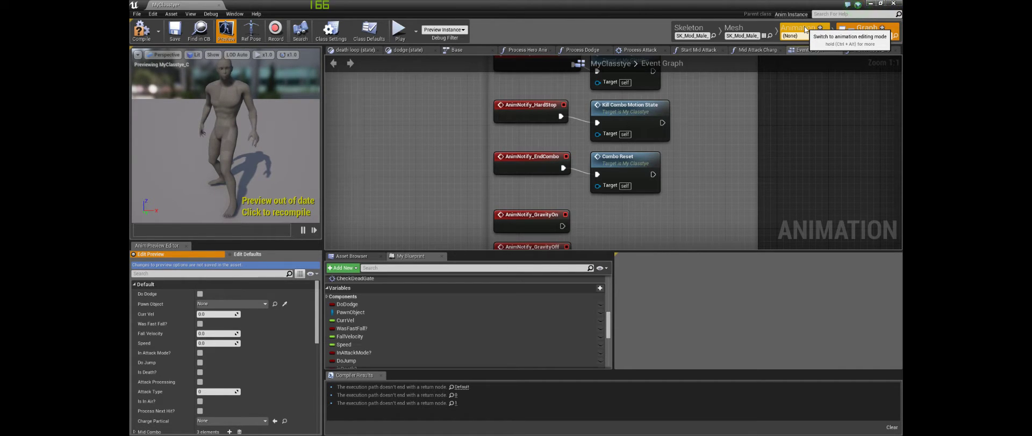
Reopen Combo1_Montage, pause its preview, scrub through the whole attack to about frame 77 and check the AttackEnd notify's placement.
{"action": "left_click", "coordinate": [815, 26]}
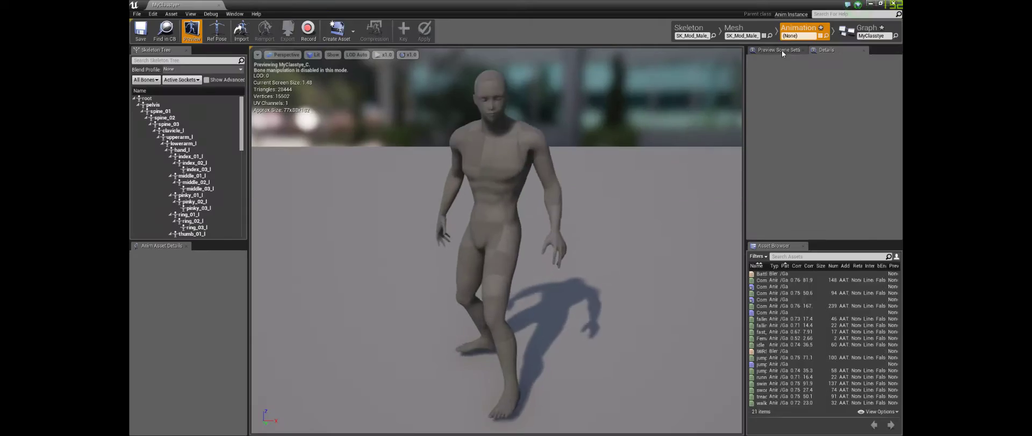
{"action": "double_click", "coordinate": [773, 287]}
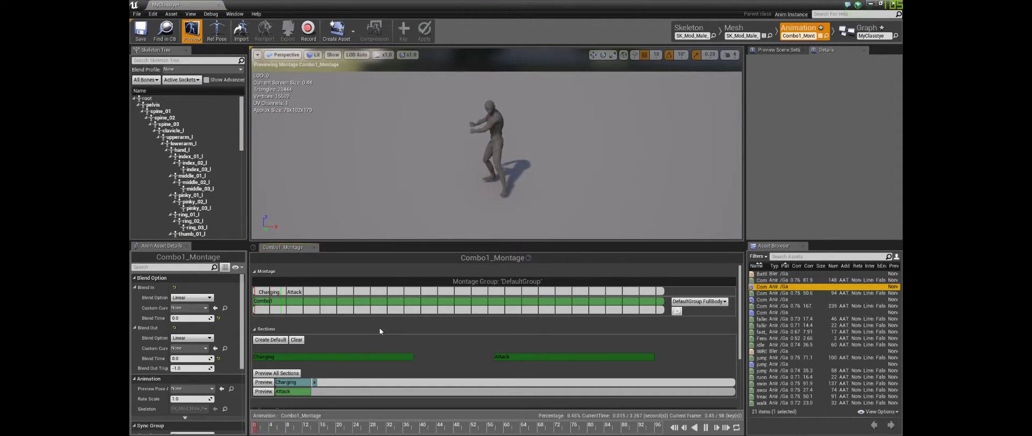
{"action": "scroll", "coordinate": [406, 314], "scroll_direction": "down", "scroll_amount": 1}
{"action": "left_click", "coordinate": [708, 426]}
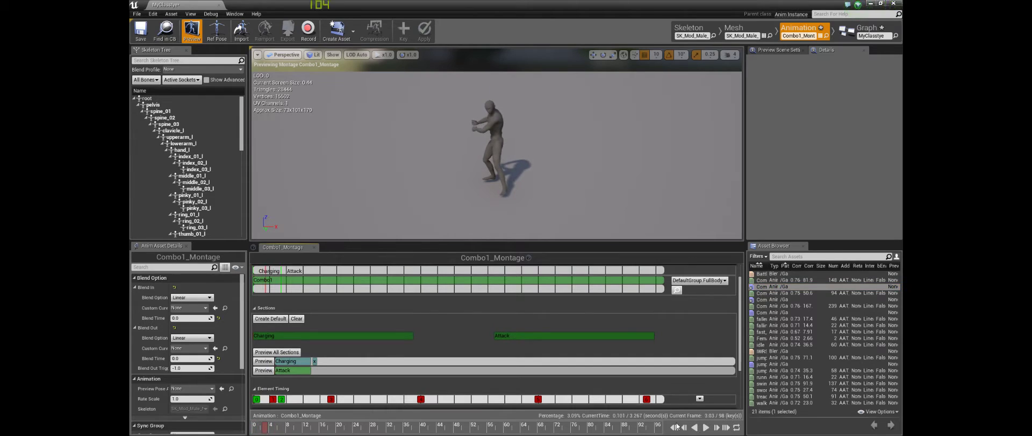
{"action": "left_click_drag", "start_coordinate": [257, 430], "coordinate": [334, 427]}
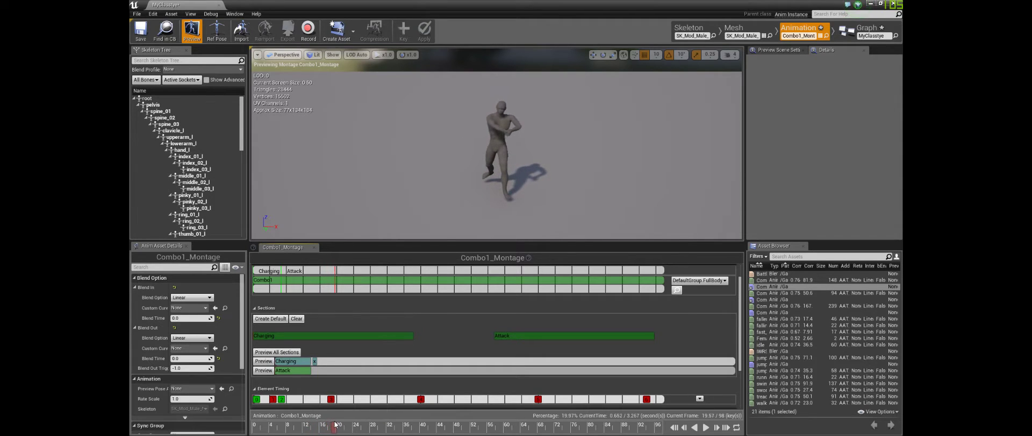
{"action": "left_click_drag", "start_coordinate": [334, 428], "coordinate": [600, 423]}
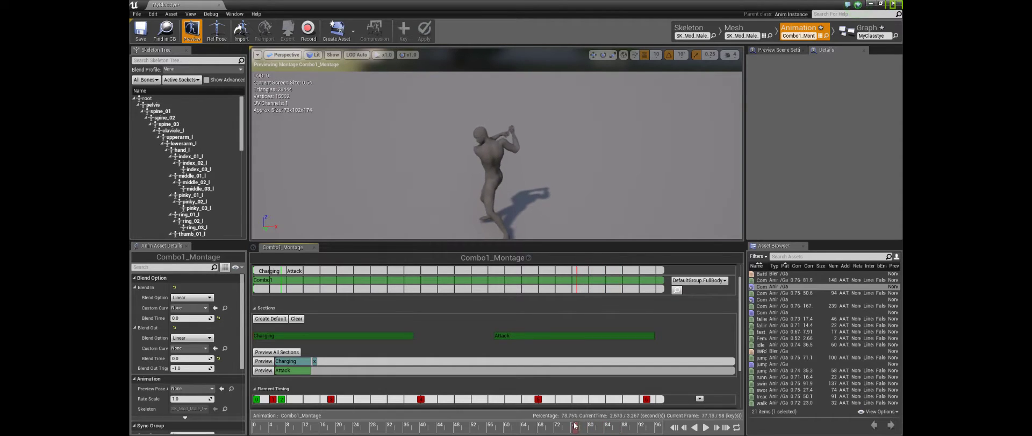
{"action": "left_click_drag", "start_coordinate": [619, 428], "coordinate": [623, 426]}
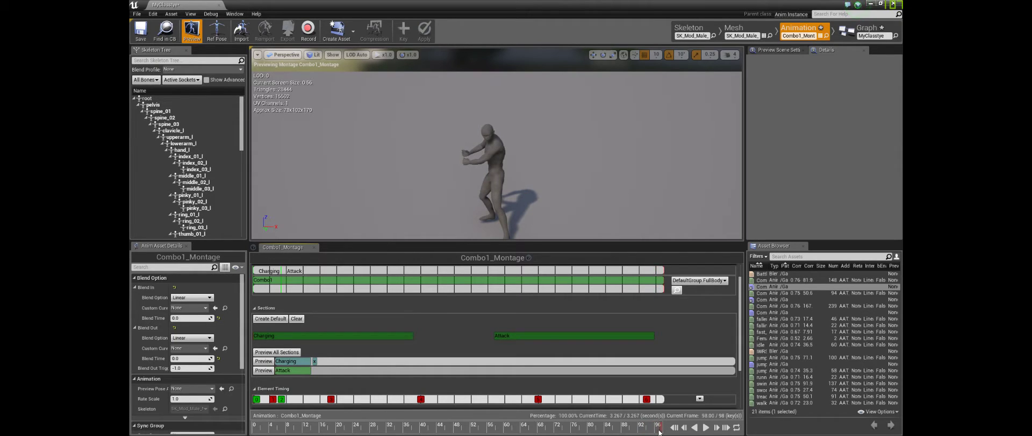
{"action": "left_click_drag", "start_coordinate": [652, 431], "coordinate": [577, 427]}
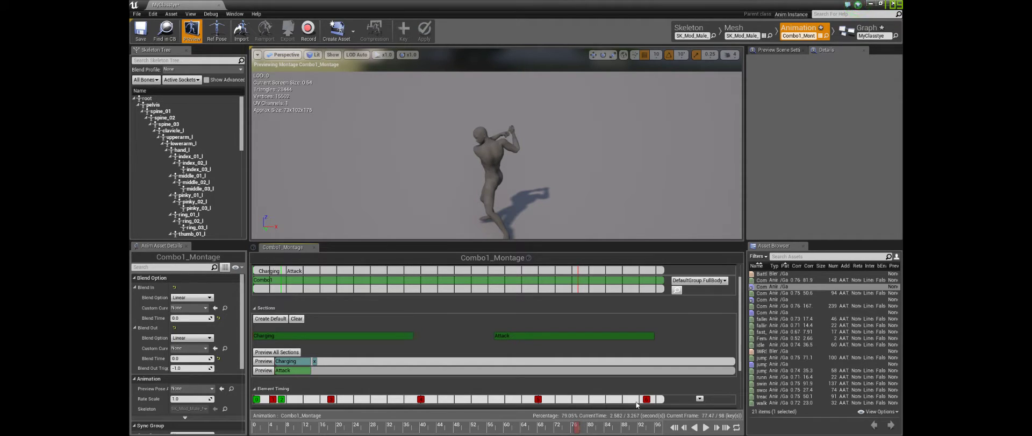
{"action": "scroll", "coordinate": [649, 398], "scroll_direction": "down", "scroll_amount": 1}
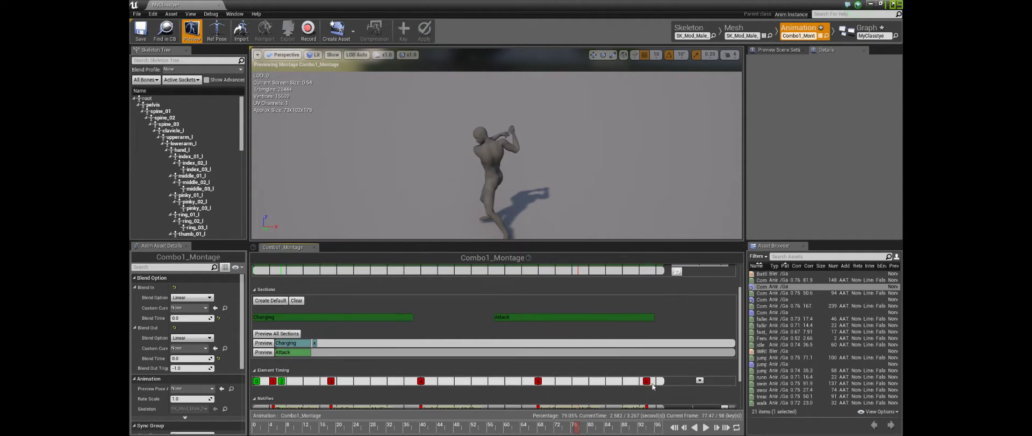
{"action": "scroll", "coordinate": [650, 383], "scroll_direction": "down", "scroll_amount": 2}
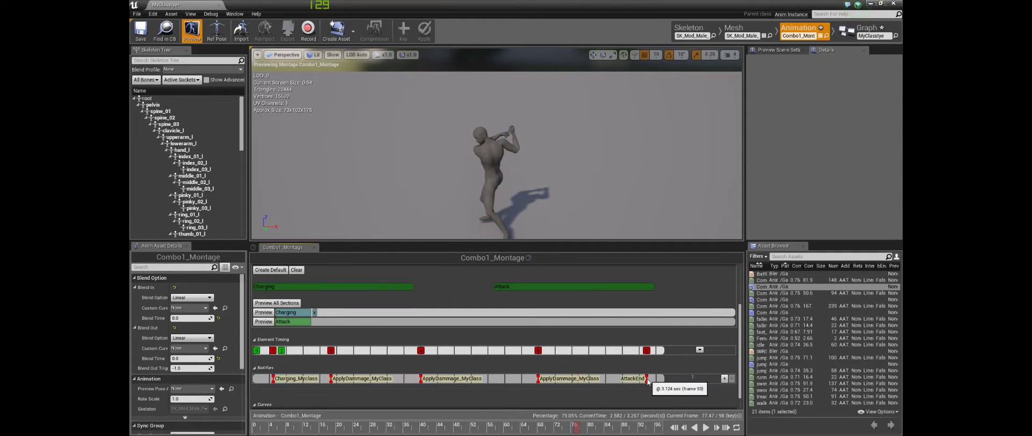
Move the AttackEnd notify in Combo1_Montage earlier, to about frame 73 just after the last ApplyDammage_MyClass notify.
{"action": "left_click_drag", "start_coordinate": [647, 378], "coordinate": [577, 381]}
{"action": "mouse_move", "coordinate": [576, 429]}
{"action": "left_mouse_down"}
{"action": "mouse_move", "coordinate": [552, 429]}
{"action": "mouse_move", "coordinate": [585, 429]}
{"action": "mouse_move", "coordinate": [519, 428]}
{"action": "mouse_move", "coordinate": [559, 428]}
{"action": "left_mouse_up"}
{"action": "left_click_drag", "start_coordinate": [580, 383], "coordinate": [563, 382]}
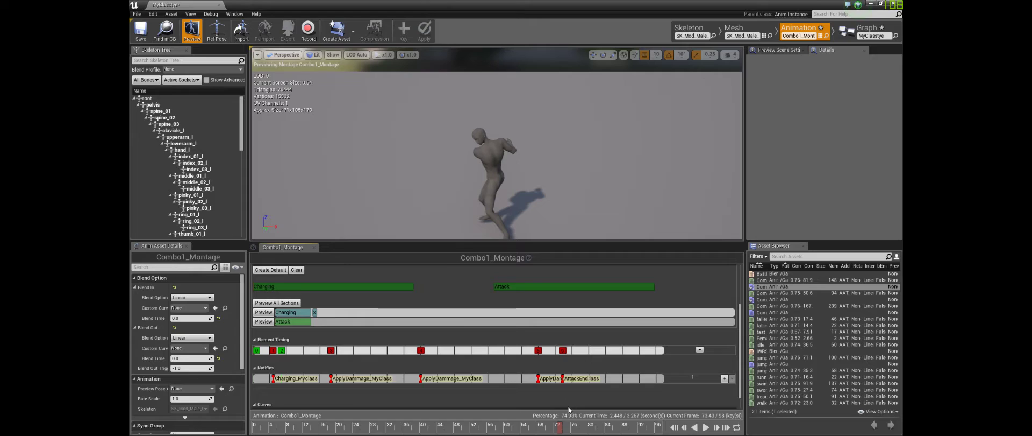
Add a new notify named End_Combo_MyClass at about frame 88 of Combo1_Montage and scrub to the end of the animation.
{"action": "left_click_drag", "start_coordinate": [561, 427], "coordinate": [622, 432]}
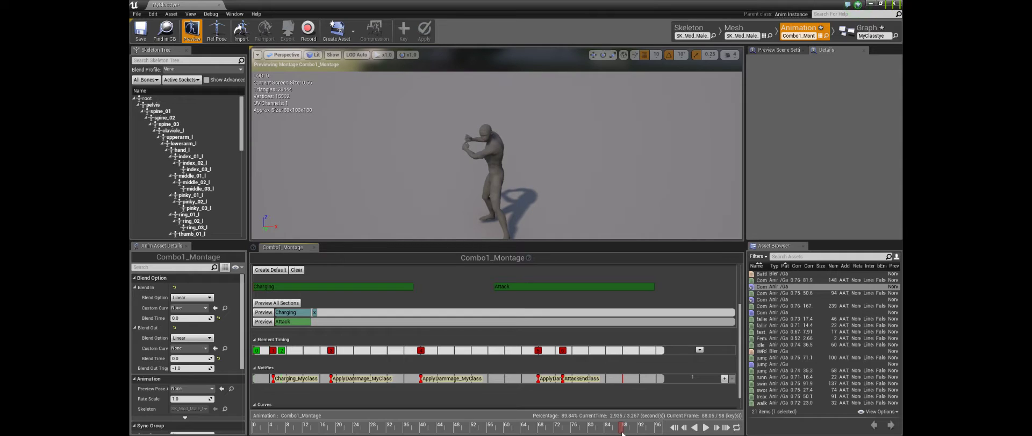
{"action": "right_click", "coordinate": [626, 377]}
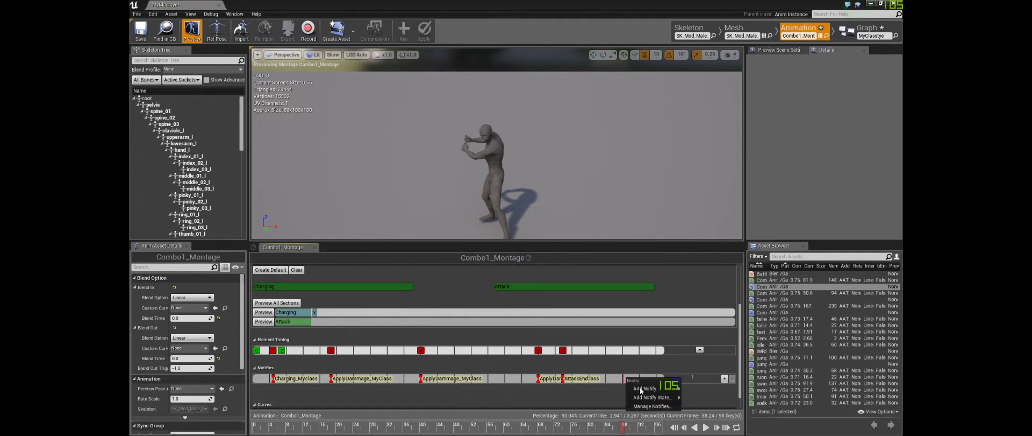
{"action": "mouse_move", "coordinate": [651, 388]}
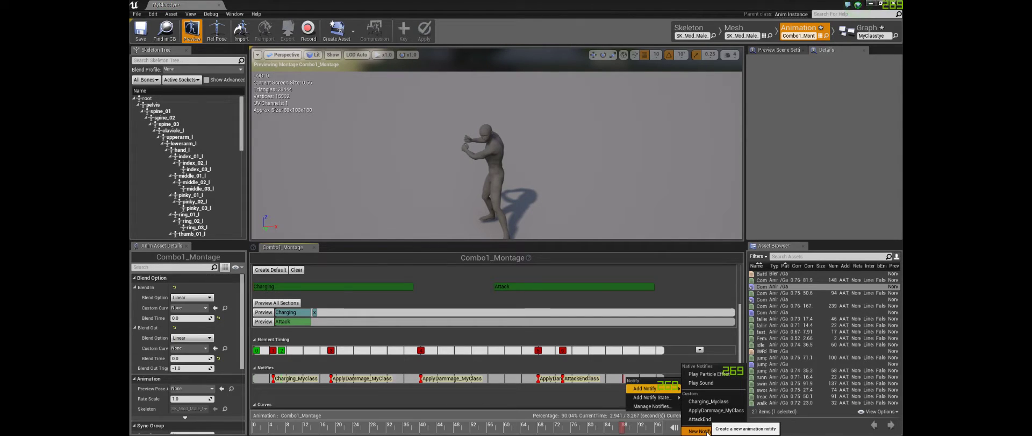
{"action": "left_click", "coordinate": [699, 430]}
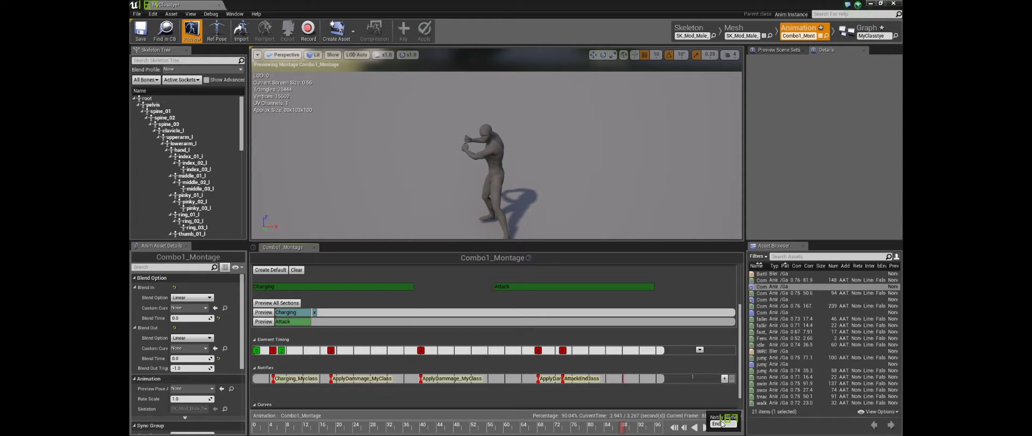
{"action": "type", "text": "End Combo_MyClass"}
{"action": "key", "text": "Return"}
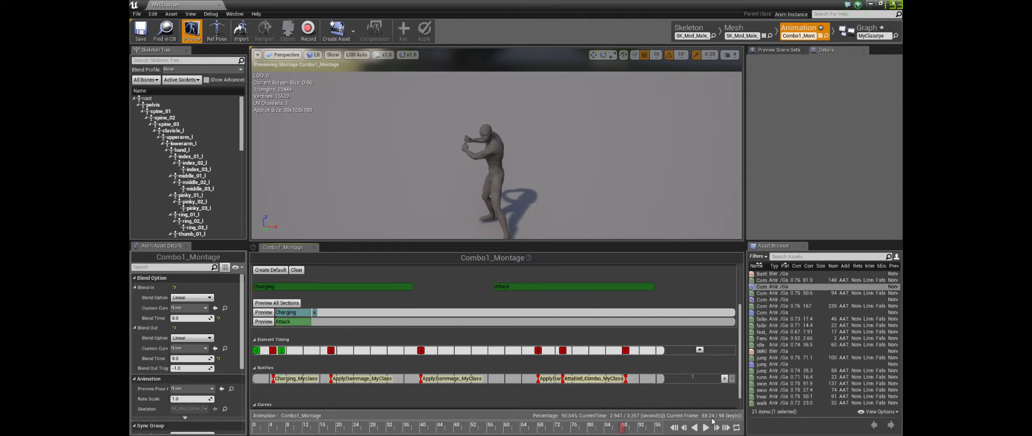
{"action": "left_click_drag", "start_coordinate": [620, 429], "coordinate": [701, 415]}
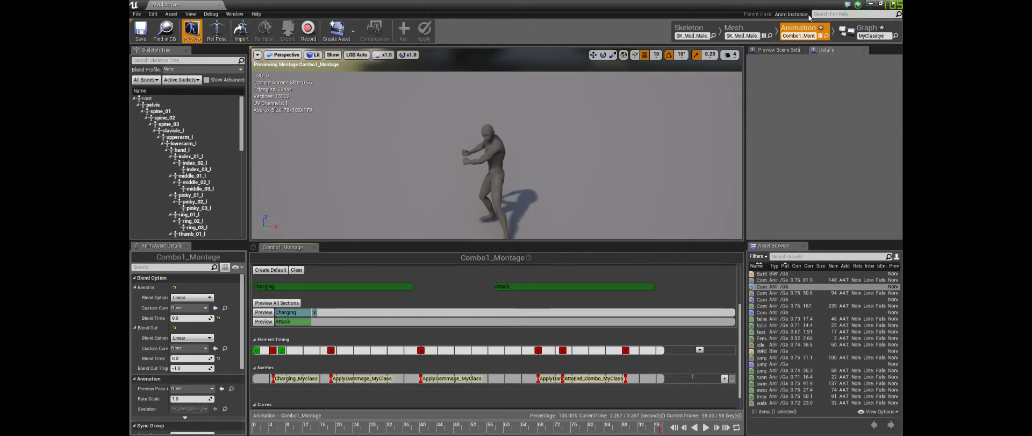
In MyClasstye's Event Graph, replace the AnimNotify_Charging event with AnimNotify_Charging_Myclass, connected to Mid Attack Charge Gate.
{"action": "left_click", "coordinate": [860, 31]}
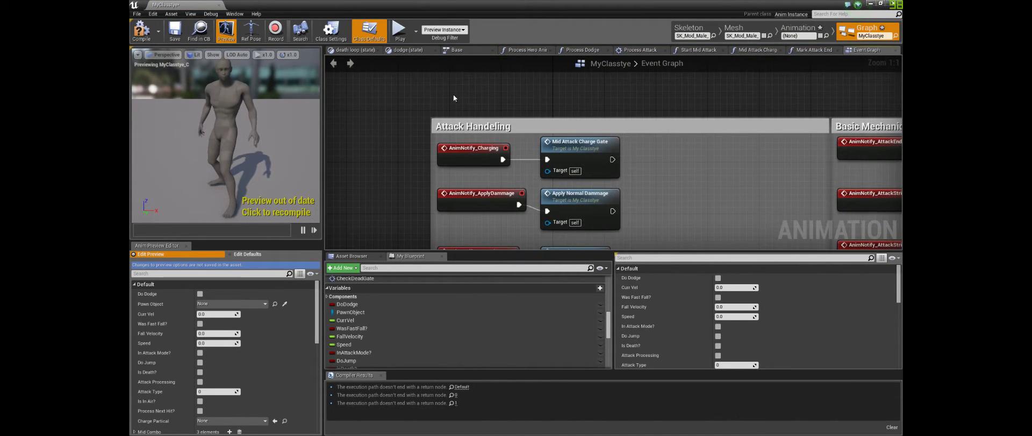
{"action": "right_click", "coordinate": [399, 128]}
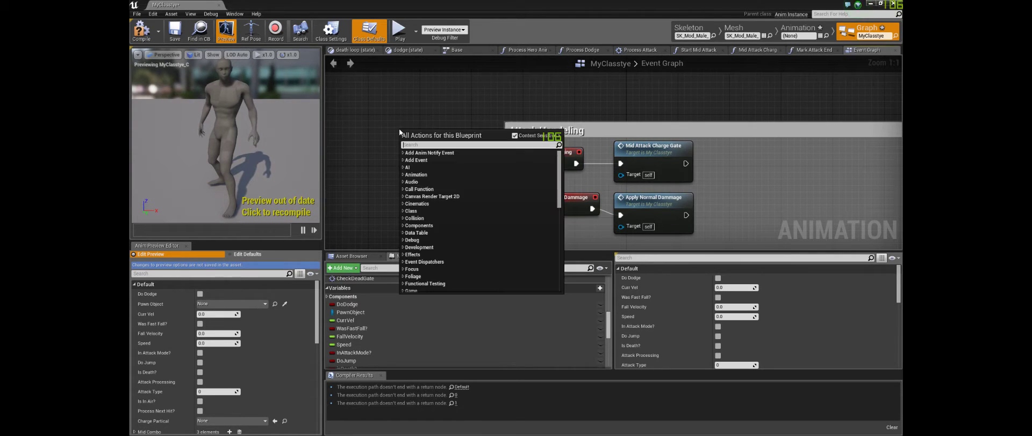
{"action": "left_click", "coordinate": [393, 130]}
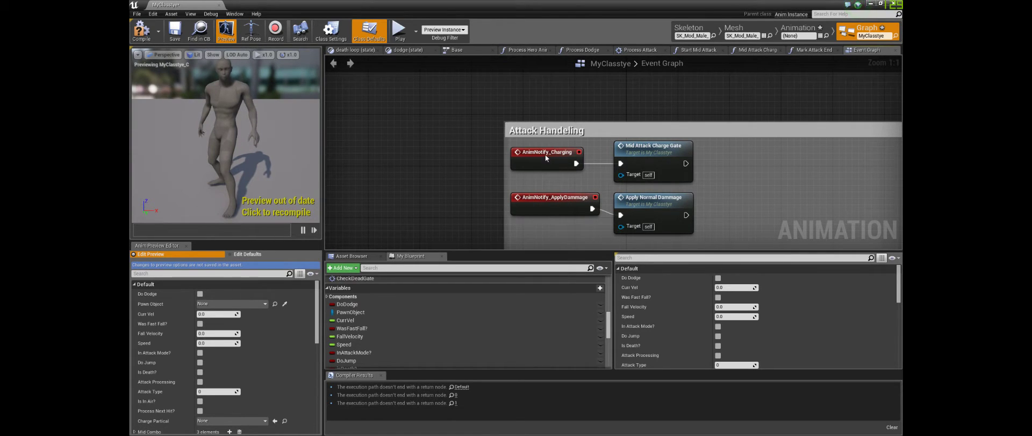
{"action": "left_click", "coordinate": [547, 157]}
{"action": "right_click", "coordinate": [385, 125]}
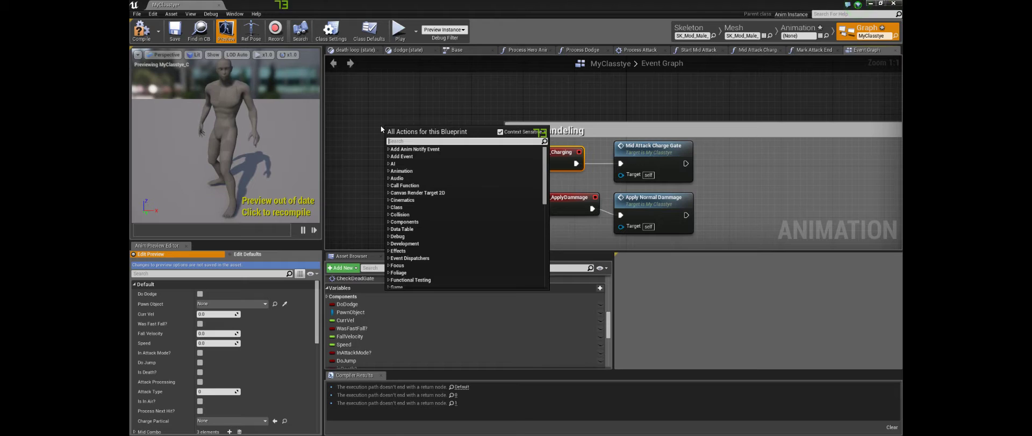
{"action": "type", "text": "Cha"}
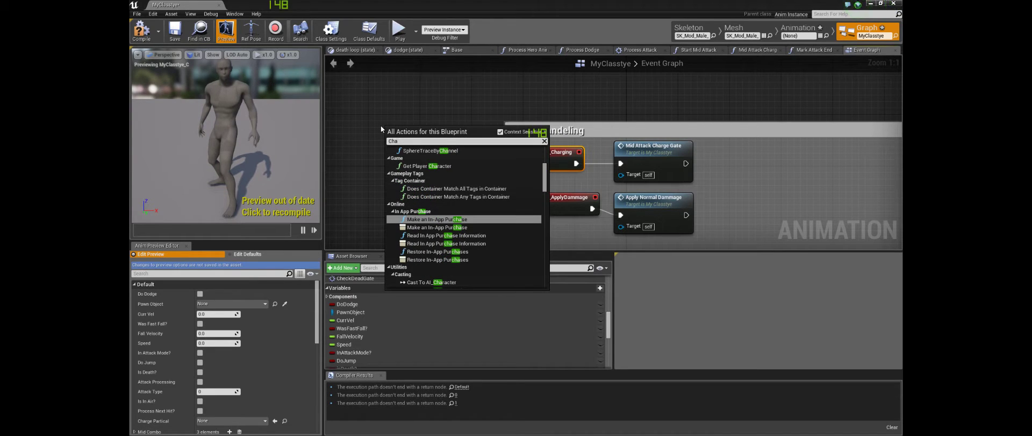
{"action": "type", "text": "rging"}
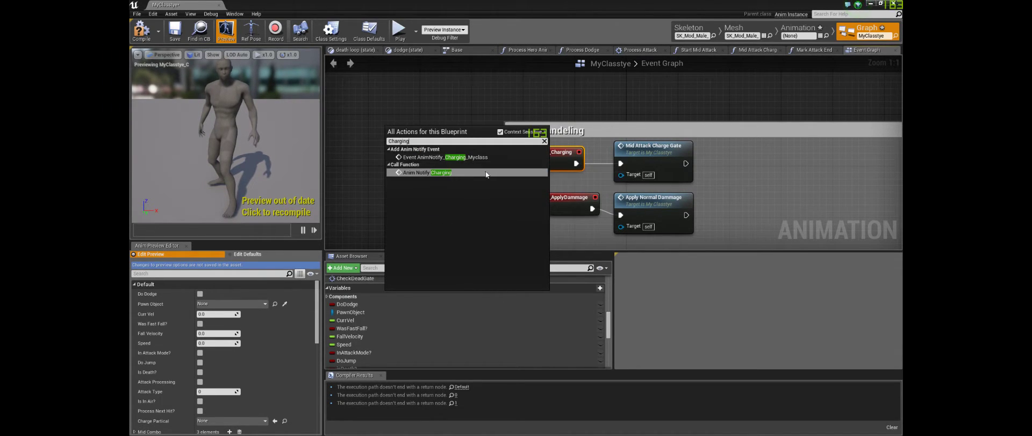
{"action": "left_click", "coordinate": [438, 157]}
{"action": "left_click_drag", "start_coordinate": [476, 143], "coordinate": [622, 164]}
{"action": "left_click_drag", "start_coordinate": [558, 155], "coordinate": [455, 168]}
{"action": "key", "text": "Delete"}
{"action": "left_click_drag", "start_coordinate": [423, 143], "coordinate": [544, 159]}
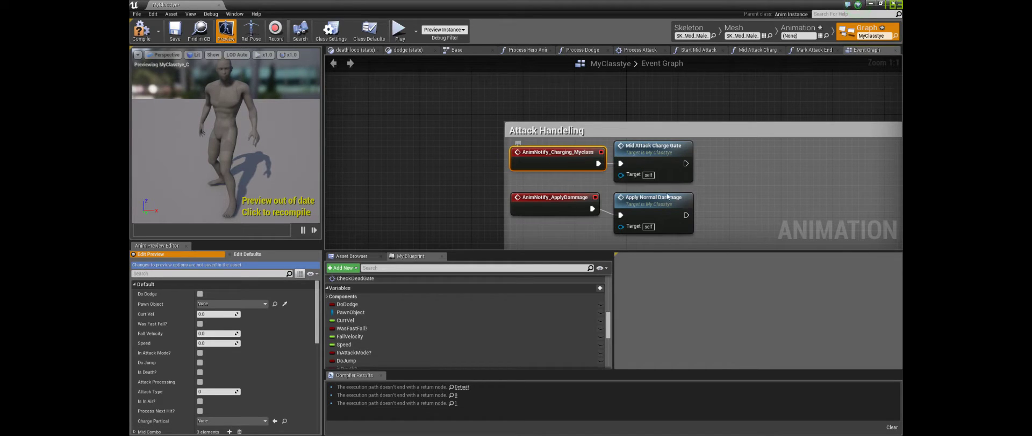
{"action": "left_click", "coordinate": [758, 186]}
Replace the AnimNotify_ApplyDammage event with AnimNotify_ApplyDammage_MyClass, connected to Apply Normal Dammage, and space the two nodes apart.
{"action": "left_click", "coordinate": [534, 206]}
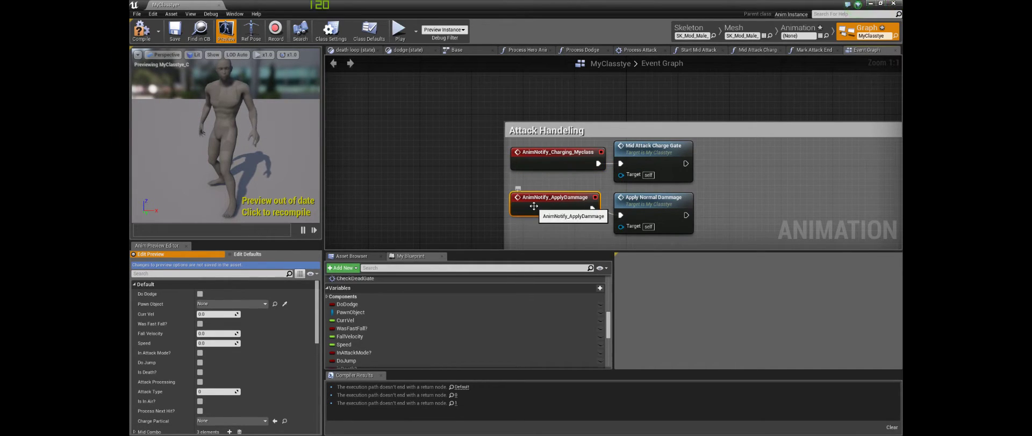
{"action": "key", "text": "Delete"}
{"action": "right_click", "coordinate": [457, 188]}
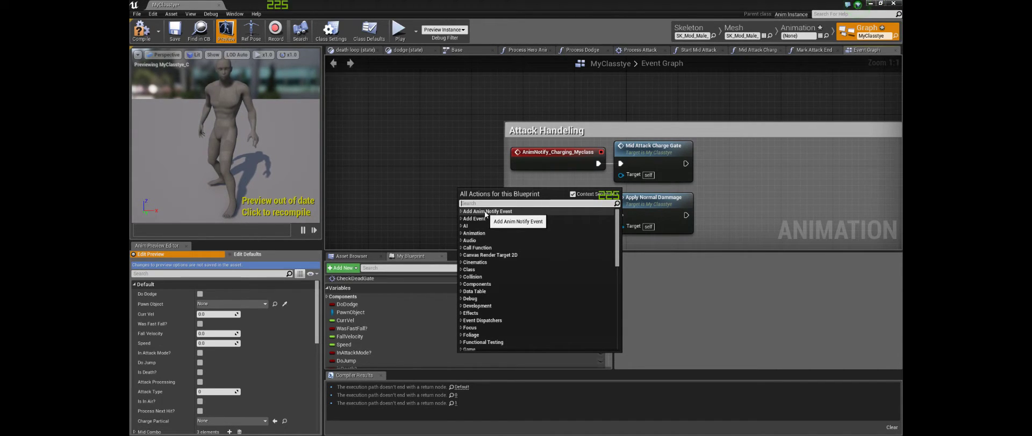
{"action": "type", "text": "appl"}
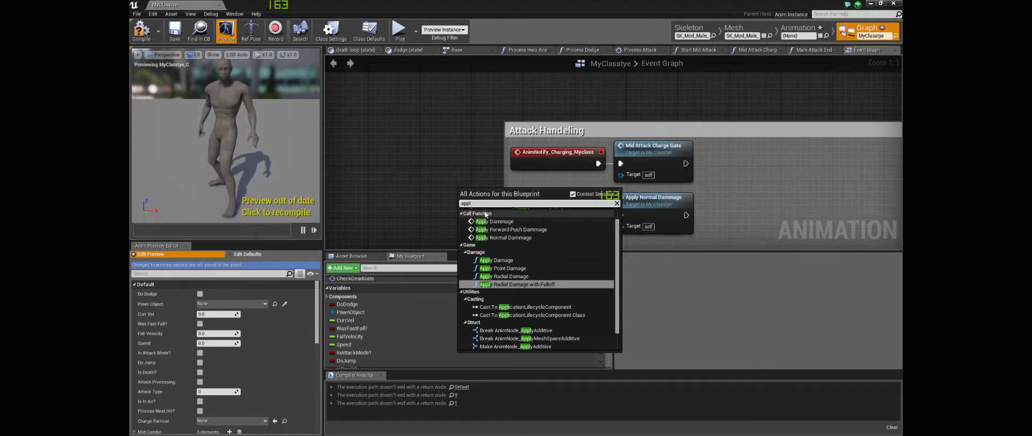
{"action": "scroll", "coordinate": [545, 233], "scroll_direction": "down", "scroll_amount": 5}
{"action": "left_click", "coordinate": [521, 221]}
{"action": "left_click_drag", "start_coordinate": [563, 202], "coordinate": [622, 214]}
{"action": "left_click_drag", "start_coordinate": [529, 201], "coordinate": [577, 207]}
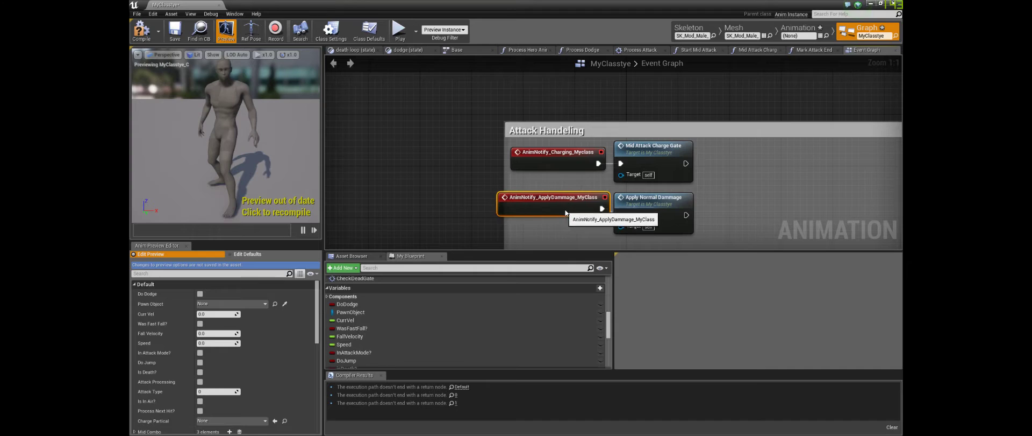
{"action": "left_click", "coordinate": [697, 200]}
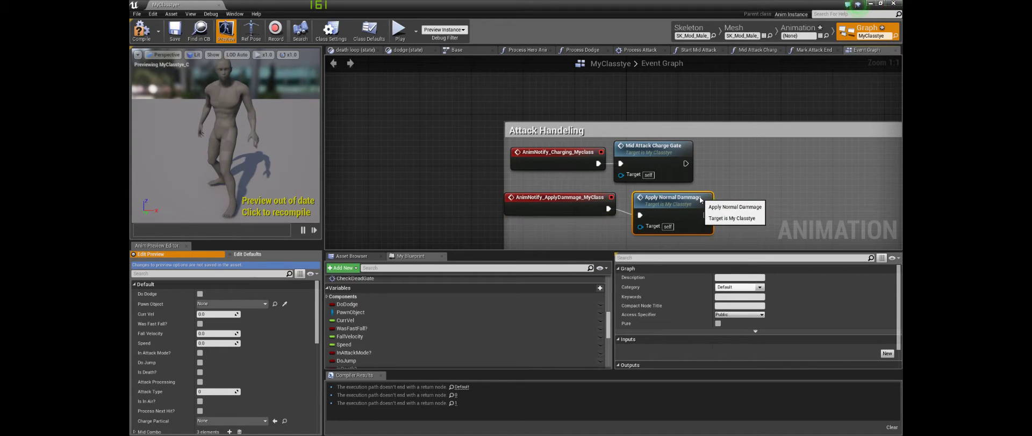
{"action": "left_click", "coordinate": [581, 198]}
Delete the AnimNotify_AttackEnd event beside Mark Attack End in the Basic Mechanic Handling group.
{"action": "right_click_drag", "start_coordinate": [752, 186], "coordinate": [687, 112]}
{"action": "right_click_drag", "start_coordinate": [675, 204], "coordinate": [686, 122]}
{"action": "right_click_drag", "start_coordinate": [762, 191], "coordinate": [450, 254]}
{"action": "right_click_drag", "start_coordinate": [602, 57], "coordinate": [583, 188]}
{"action": "right_click_drag", "start_coordinate": [554, 114], "coordinate": [584, 230]}
{"action": "left_click", "coordinate": [598, 194]}
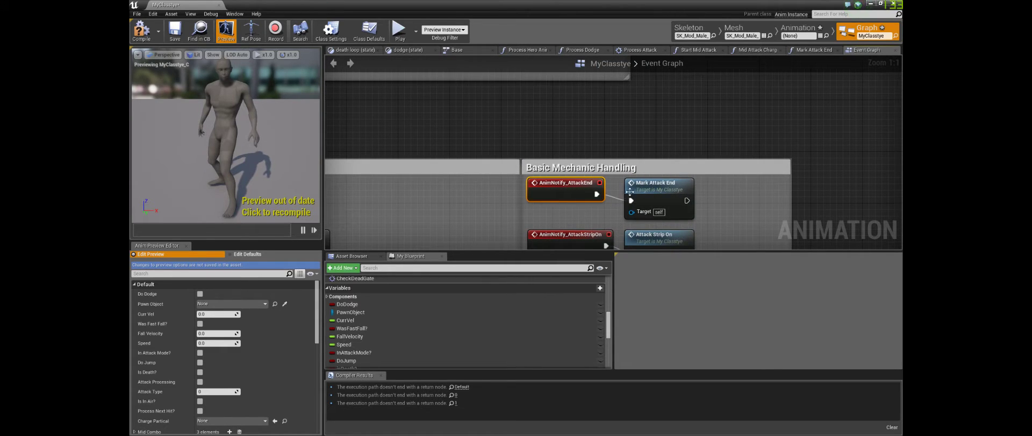
{"action": "left_click_drag", "start_coordinate": [659, 183], "coordinate": [665, 182]}
{"action": "left_click", "coordinate": [551, 183]}
{"action": "left_click_drag", "start_coordinate": [551, 182], "coordinate": [450, 187]}
{"action": "key", "text": "Delete"}
Add a fresh AnimNotify_AttackEnd event to the Basic Mechanic Handling group.
{"action": "right_click", "coordinate": [537, 190]}
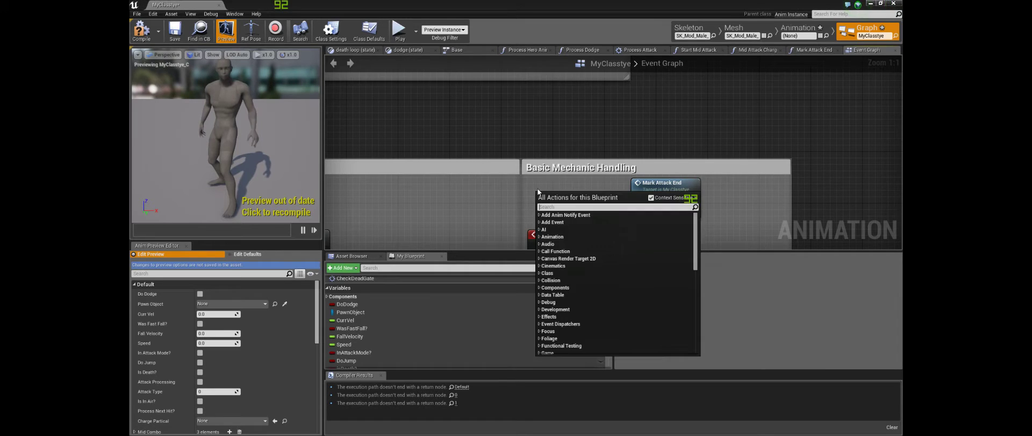
{"action": "type", "text": "attack"}
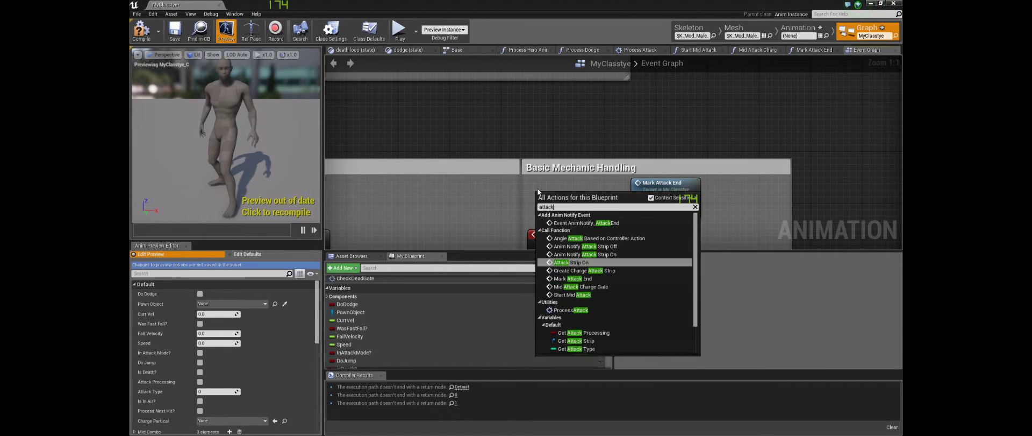
{"action": "key", "text": "Up"}
{"action": "key", "text": "Up"}
{"action": "key", "text": "Up"}
{"action": "key", "text": "Up"}
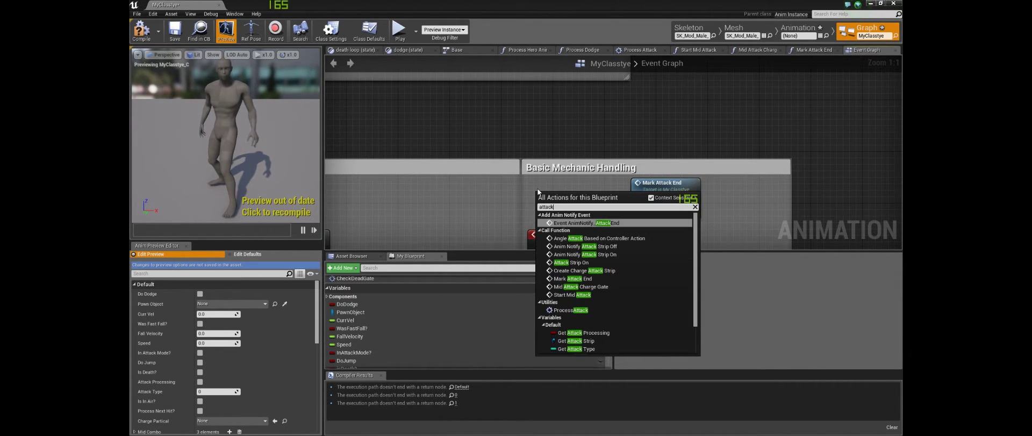
{"action": "key", "text": "Return"}
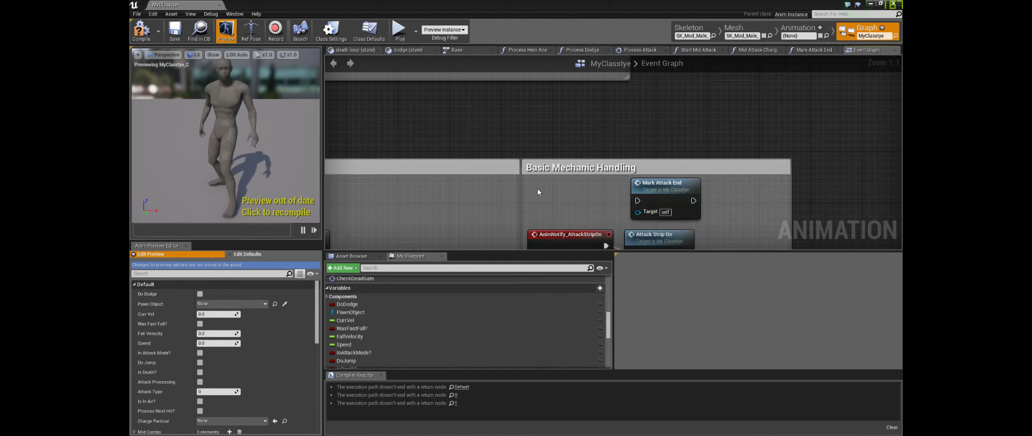
Reopen Combo1_Montage and check the names of the last notifies on its notify track.
{"action": "left_click", "coordinate": [799, 30]}
{"action": "double_click", "coordinate": [775, 286]}
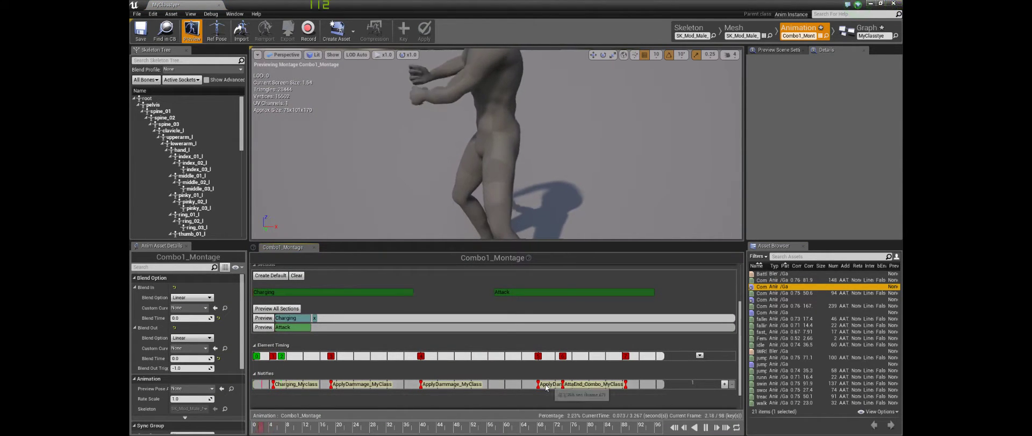
{"action": "left_click", "coordinate": [542, 385]}
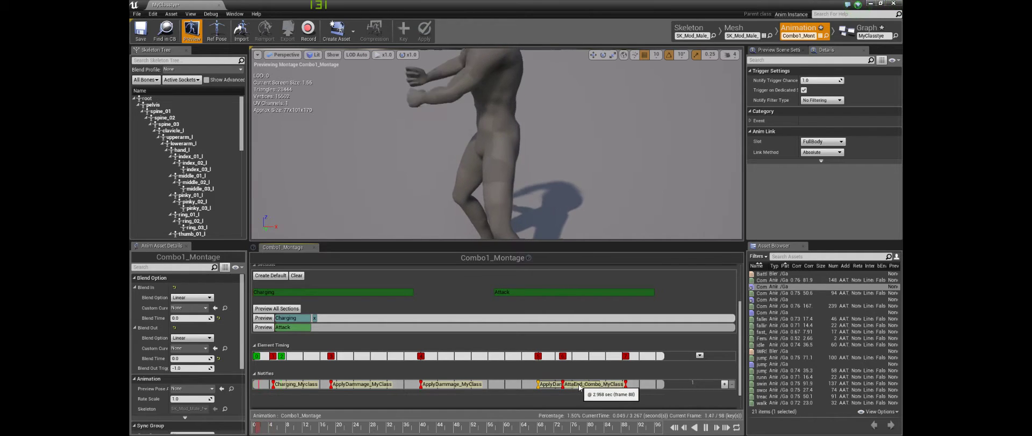
{"action": "left_click", "coordinate": [570, 385]}
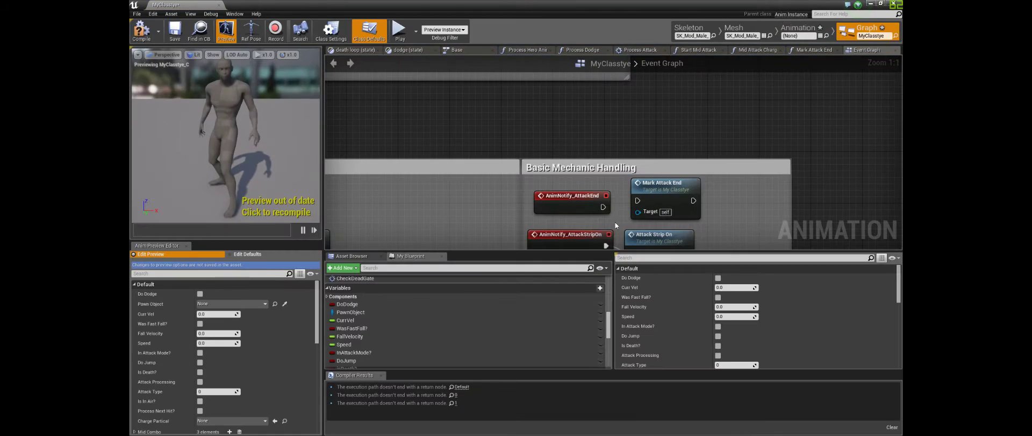
Search the Event Graph's actions for myclass, and connect the AnimNotify_AttackEnd event to Mark Attack End.
{"action": "right_click", "coordinate": [473, 195]}
{"action": "type", "text": "mysl"}
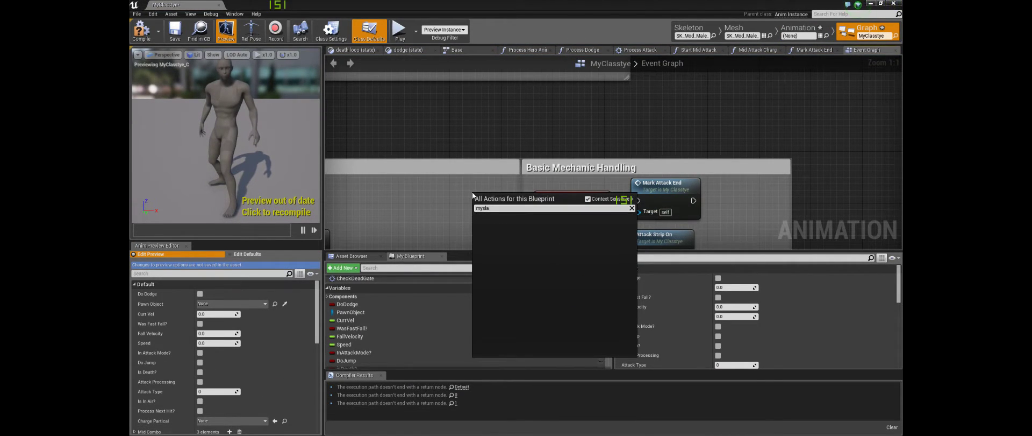
{"action": "key", "text": "BackSpace"}
{"action": "type", "text": "class"}
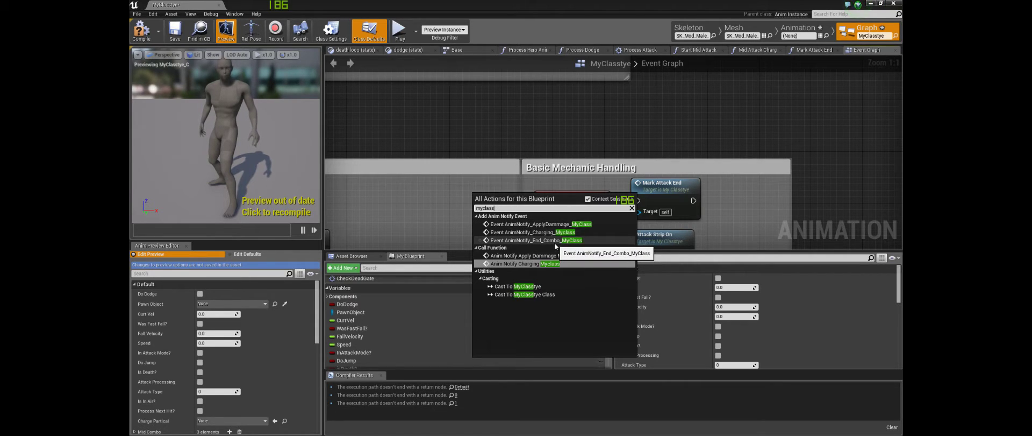
{"action": "left_click", "coordinate": [429, 204]}
{"action": "left_click_drag", "start_coordinate": [574, 197], "coordinate": [567, 190]}
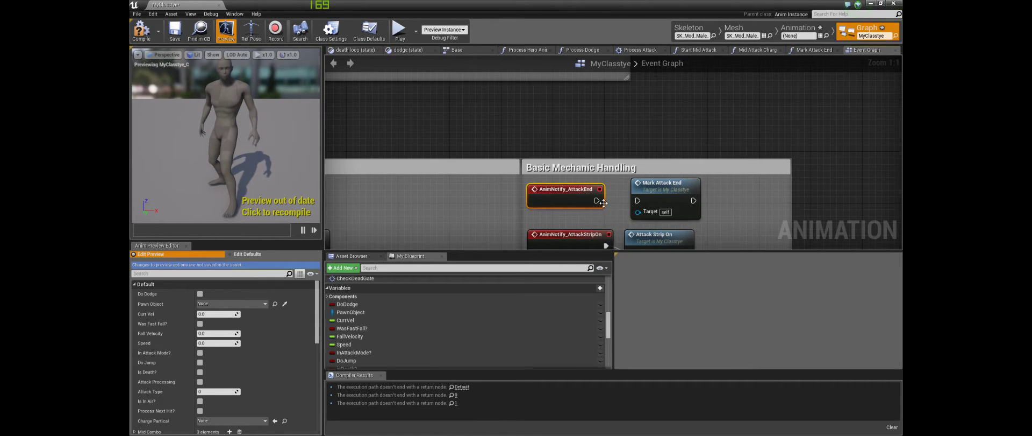
{"action": "left_click_drag", "start_coordinate": [650, 202], "coordinate": [640, 200]}
Replace the AnimNotify_EndCombo event with AnimNotify_End_Combo_MyClass, connected to Combo Reset, and space the two nodes apart.
{"action": "right_click_drag", "start_coordinate": [566, 196], "coordinate": [566, 63]}
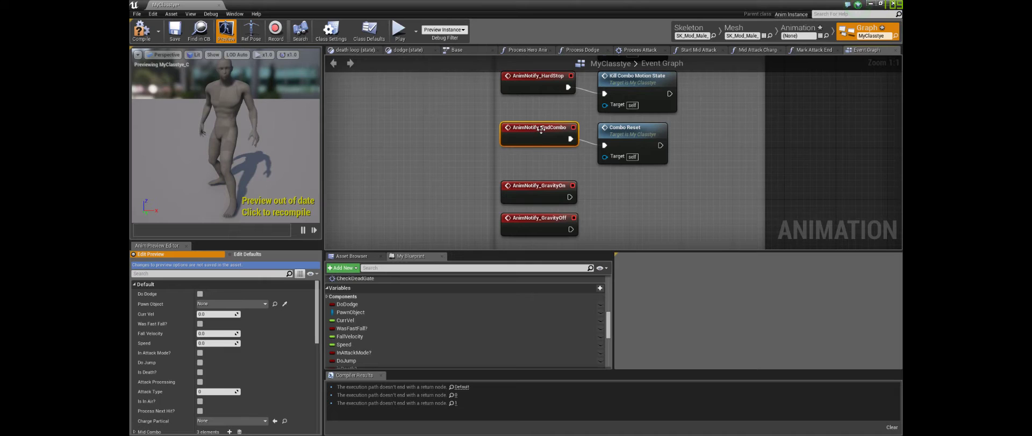
{"action": "key", "text": "Delete"}
{"action": "right_click", "coordinate": [518, 130]}
{"action": "type", "text": "combo en"}
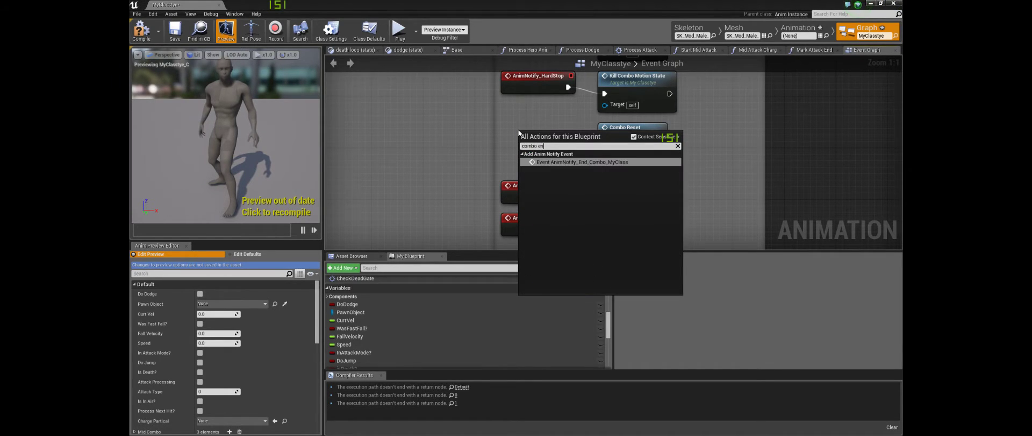
{"action": "key", "text": "Return"}
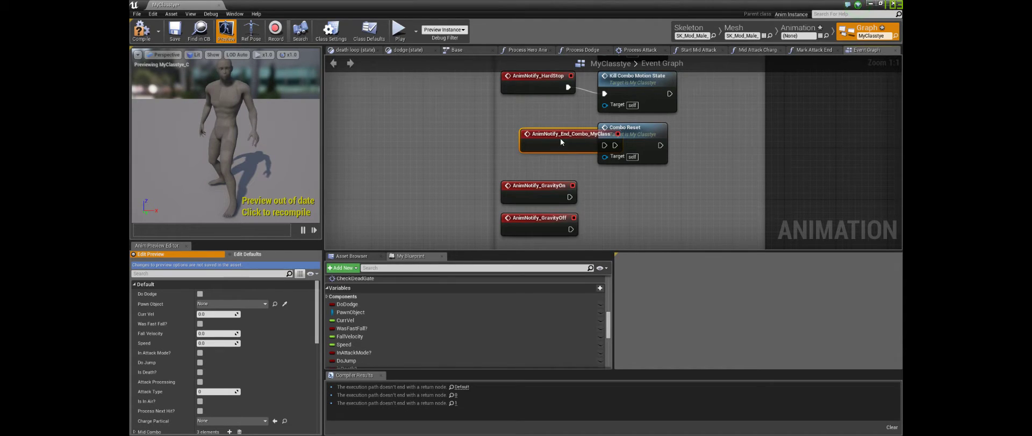
{"action": "left_click_drag", "start_coordinate": [560, 141], "coordinate": [533, 137]}
{"action": "left_click_drag", "start_coordinate": [606, 146], "coordinate": [684, 136]}
{"action": "left_click_drag", "start_coordinate": [563, 142], "coordinate": [579, 135]}
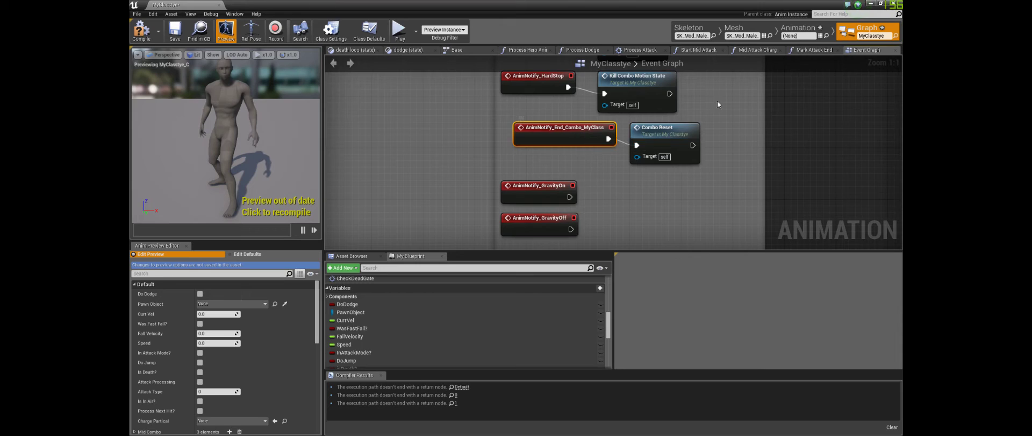
{"action": "right_click_drag", "start_coordinate": [718, 101], "coordinate": [738, 226]}
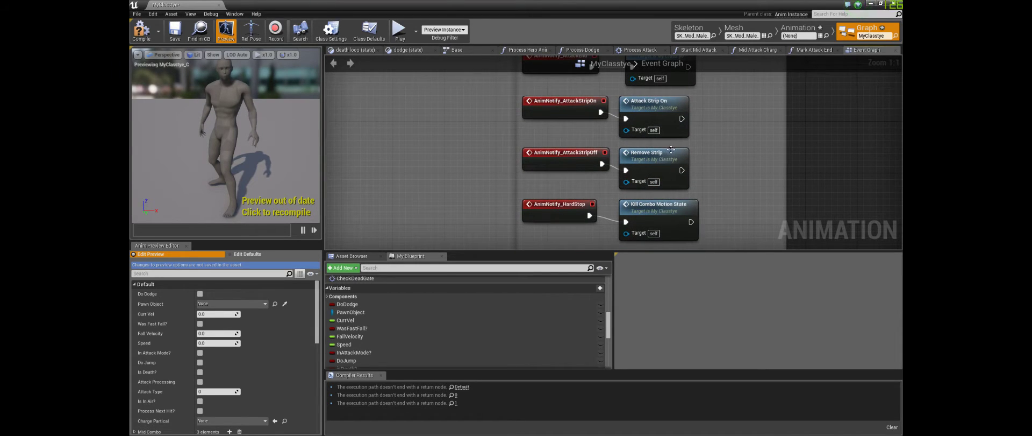
Examine the AnimNotify_AttackStripOn and AnimNotify_AttackStripOff events with their connected Attack Strip On and Remove Strip calls.
{"action": "left_click", "coordinate": [652, 157]}
{"action": "left_click", "coordinate": [572, 155]}
{"action": "left_click", "coordinate": [632, 161]}
{"action": "left_click", "coordinate": [570, 155]}
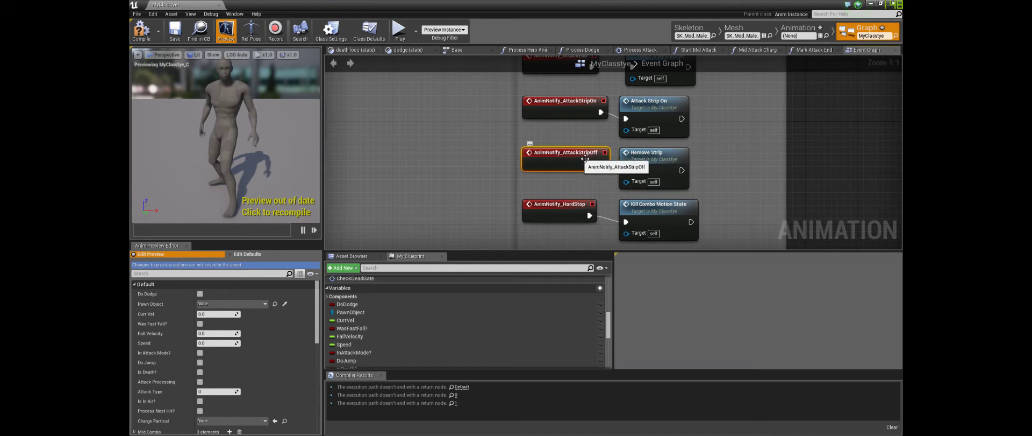
{"action": "left_click", "coordinate": [628, 156]}
{"action": "left_click", "coordinate": [639, 108]}
{"action": "left_click", "coordinate": [576, 101]}
{"action": "left_click", "coordinate": [653, 99]}
{"action": "left_click", "coordinate": [682, 155]}
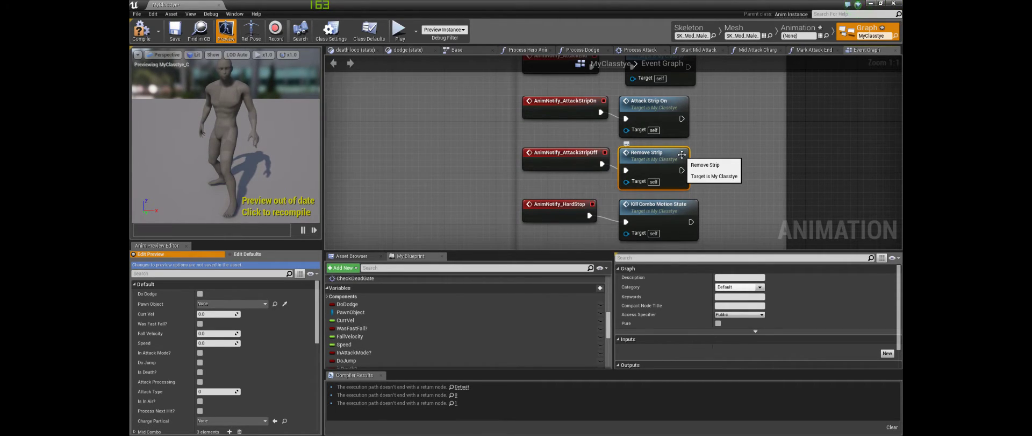
{"action": "left_click_drag", "start_coordinate": [728, 108], "coordinate": [558, 162]}
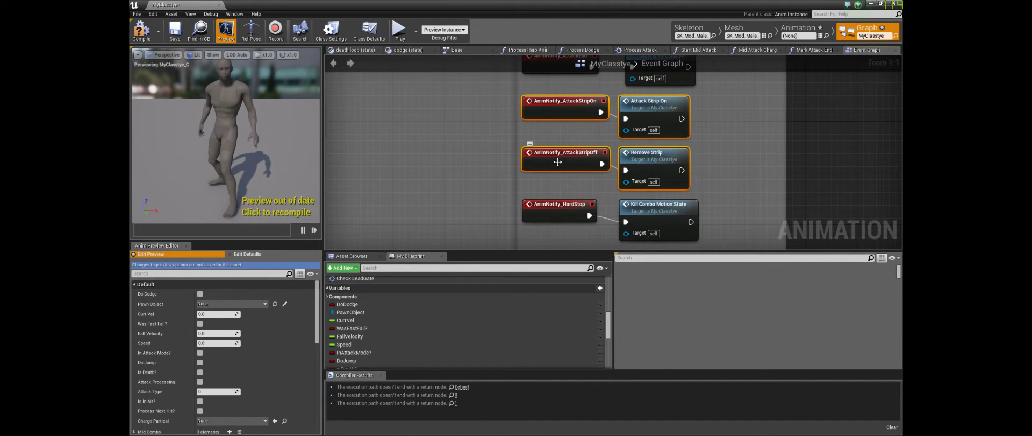
{"action": "left_click", "coordinate": [706, 120]}
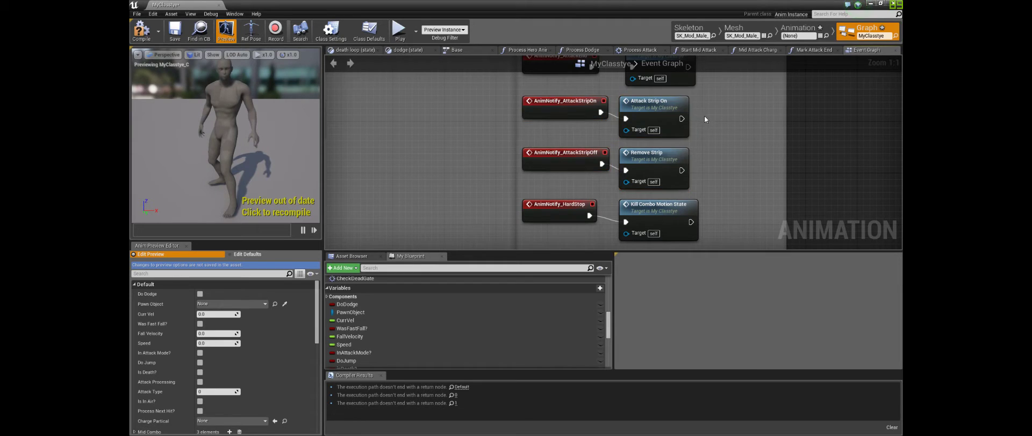
{"action": "left_click_drag", "start_coordinate": [676, 110], "coordinate": [576, 121]}
{"action": "left_click", "coordinate": [648, 122]}
{"action": "left_click", "coordinate": [650, 168]}
{"action": "left_click_drag", "start_coordinate": [699, 110], "coordinate": [658, 115]}
{"action": "left_click", "coordinate": [700, 117]}
{"action": "mouse_move", "coordinate": [701, 120]}
{"action": "right_mouse_down"}
{"action": "mouse_move", "coordinate": [951, 115]}
{"action": "mouse_move", "coordinate": [693, 124]}
{"action": "right_mouse_up"}
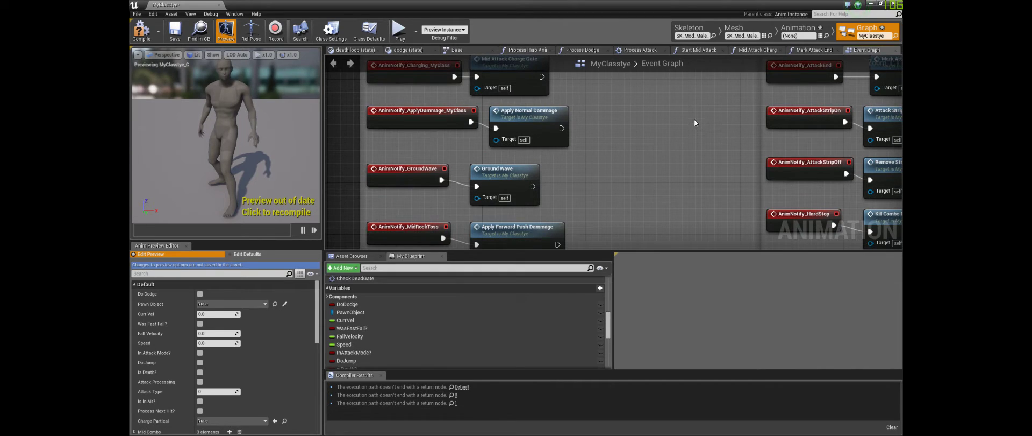
{"action": "right_click_drag", "start_coordinate": [698, 110], "coordinate": [716, 149]}
{"action": "left_click_drag", "start_coordinate": [698, 144], "coordinate": [602, 202]}
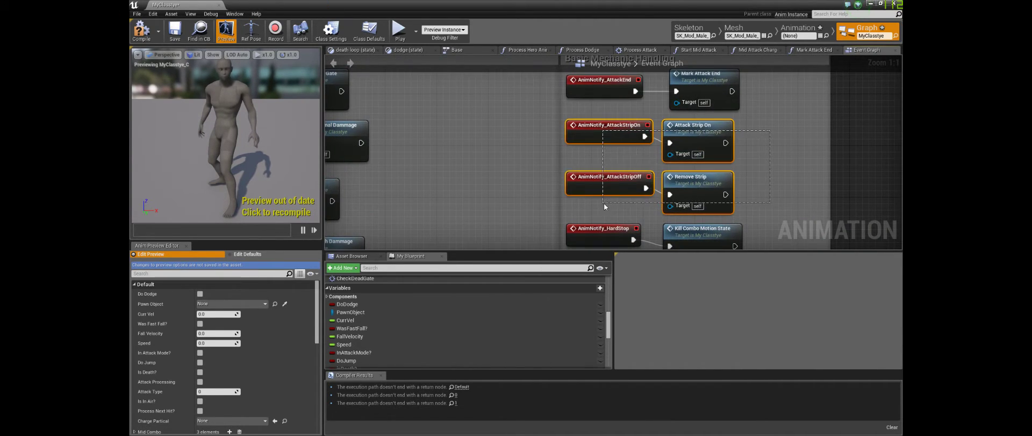
{"action": "mouse_move", "coordinate": [480, 175]}
{"action": "right_mouse_down"}
{"action": "mouse_move", "coordinate": [594, 156]}
{"action": "mouse_move", "coordinate": [669, 162]}
{"action": "mouse_move", "coordinate": [471, 166]}
{"action": "right_mouse_up"}
{"action": "left_click", "coordinate": [610, 144]}
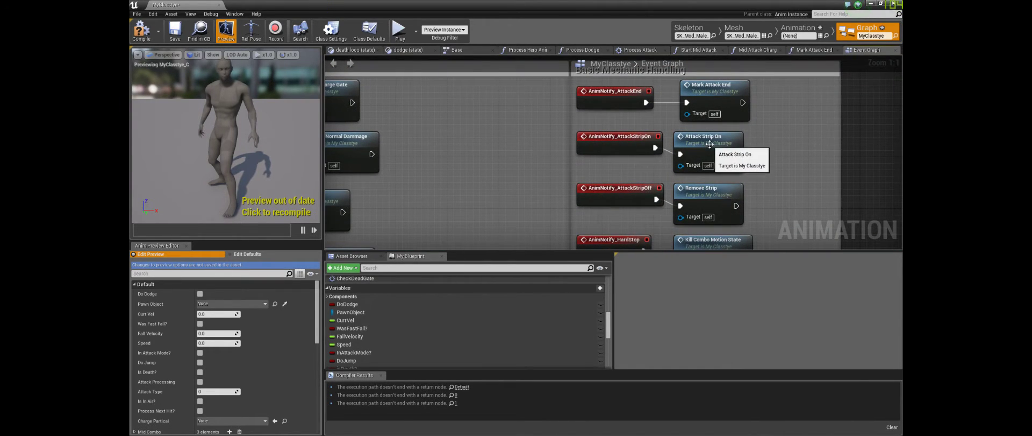
Inspect the Attack Strip On function and the default bone names in its Charge Attach List, then close the function.
{"action": "double_click", "coordinate": [699, 135]}
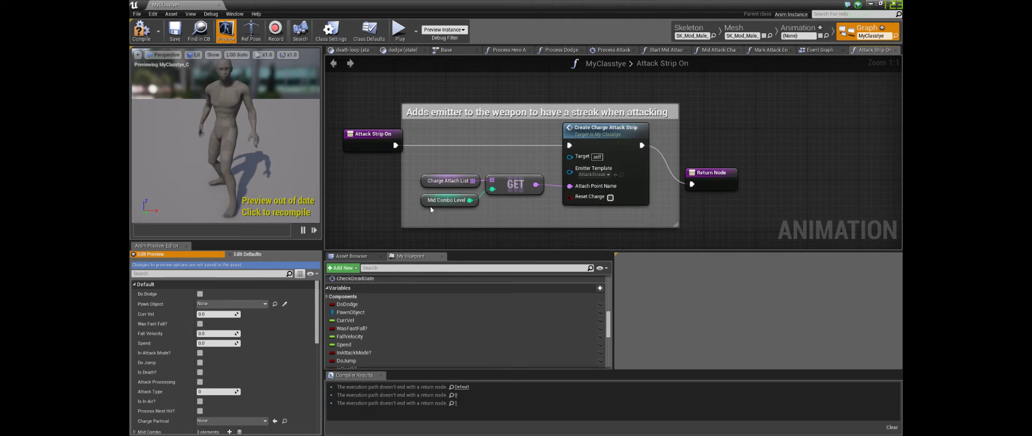
{"action": "left_click", "coordinate": [443, 181]}
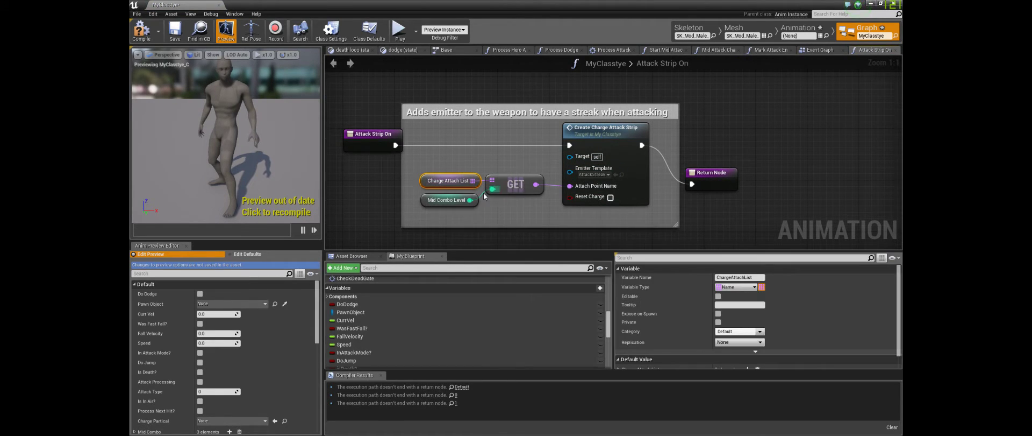
{"action": "scroll", "coordinate": [699, 291], "scroll_direction": "down", "scroll_amount": 1}
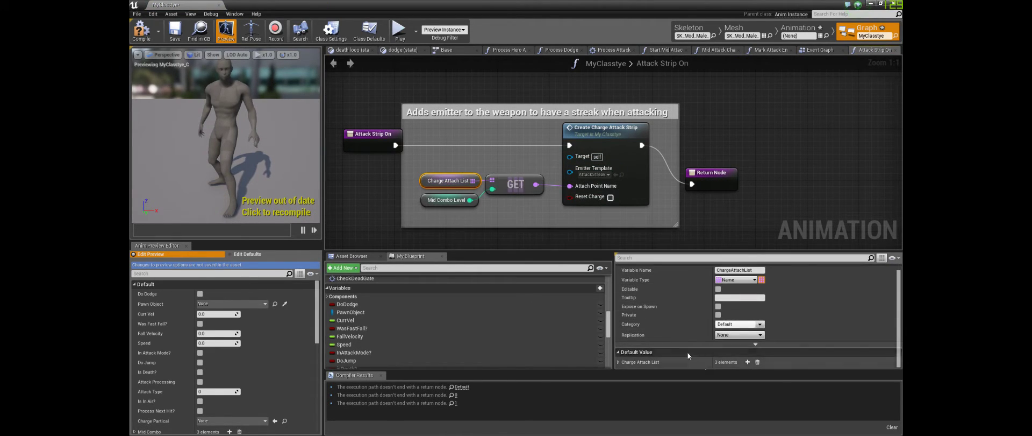
{"action": "left_click", "coordinate": [619, 362]}
{"action": "scroll", "coordinate": [659, 312], "scroll_direction": "down", "scroll_amount": 1}
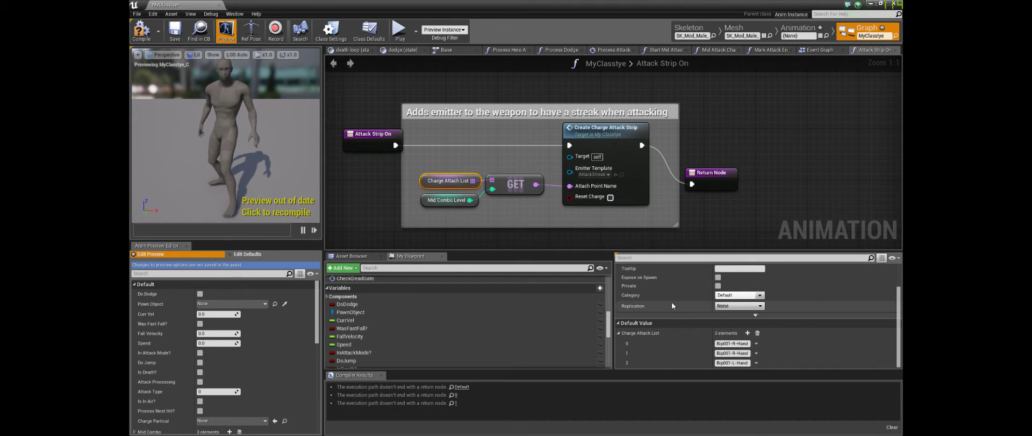
{"action": "left_click", "coordinate": [733, 343]}
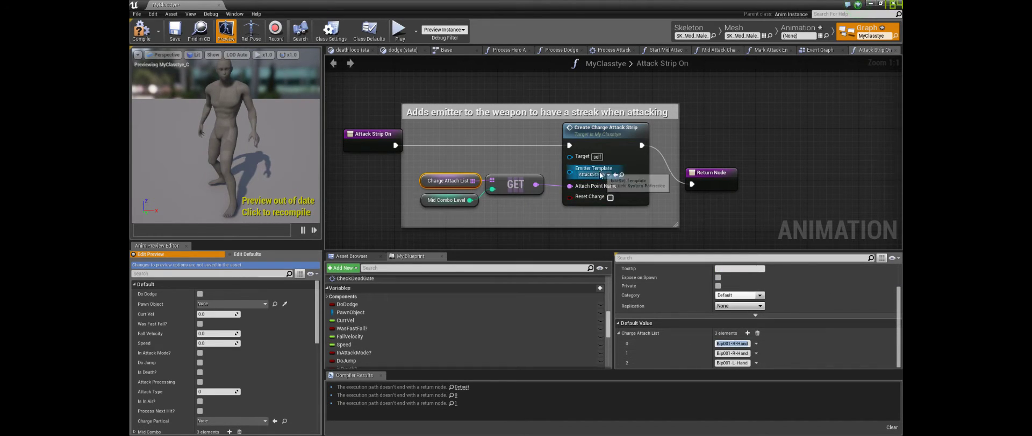
{"action": "left_click", "coordinate": [732, 363]}
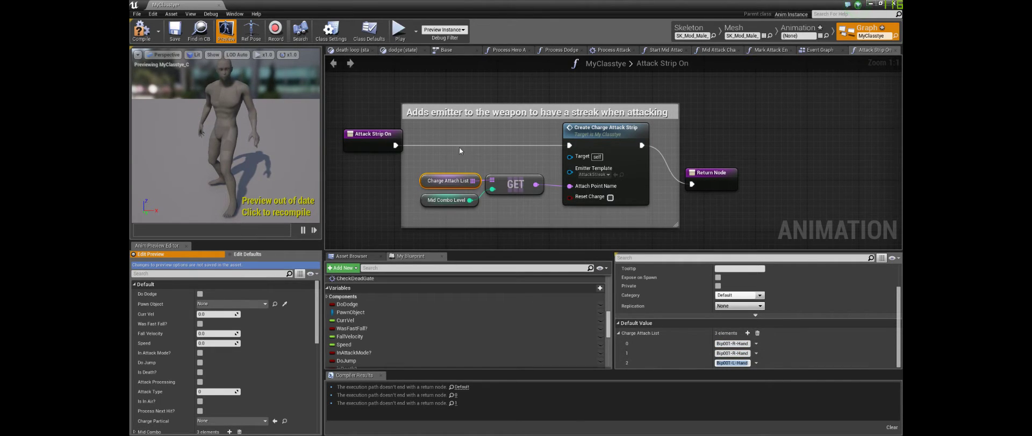
{"action": "left_click", "coordinate": [479, 156]}
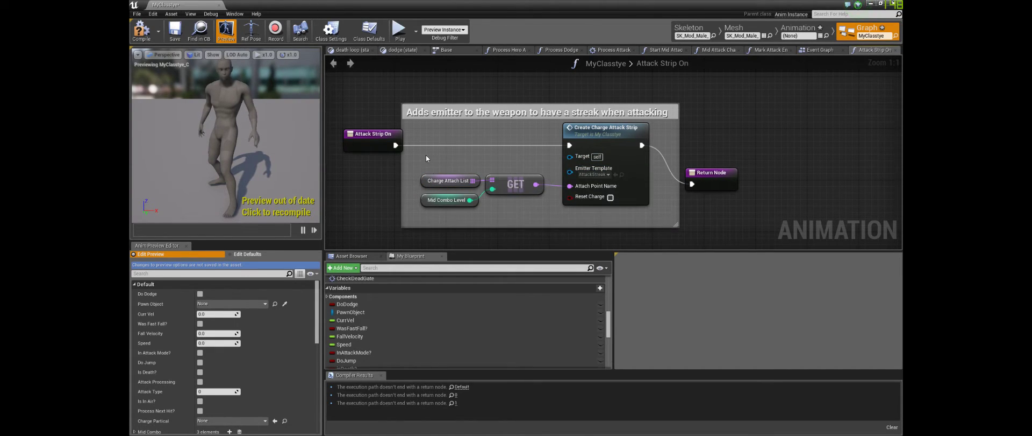
{"action": "left_click", "coordinate": [896, 50]}
Look over the remaining notify events in the Event Graph, from GroundWave and MidRockToss down to the combo finishers.
{"action": "right_click_drag", "start_coordinate": [500, 150], "coordinate": [699, 78]}
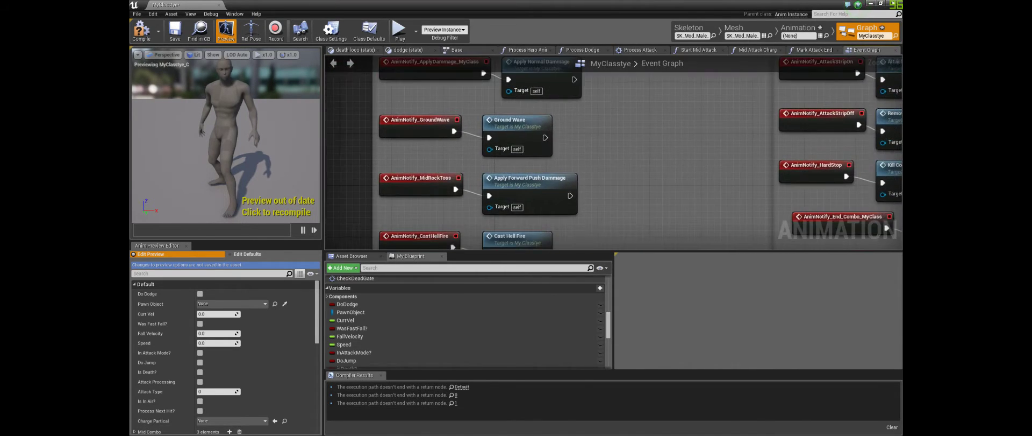
{"action": "scroll", "coordinate": [676, 96], "scroll_direction": "down", "scroll_amount": 3}
{"action": "right_click_drag", "start_coordinate": [647, 130], "coordinate": [629, 79]}
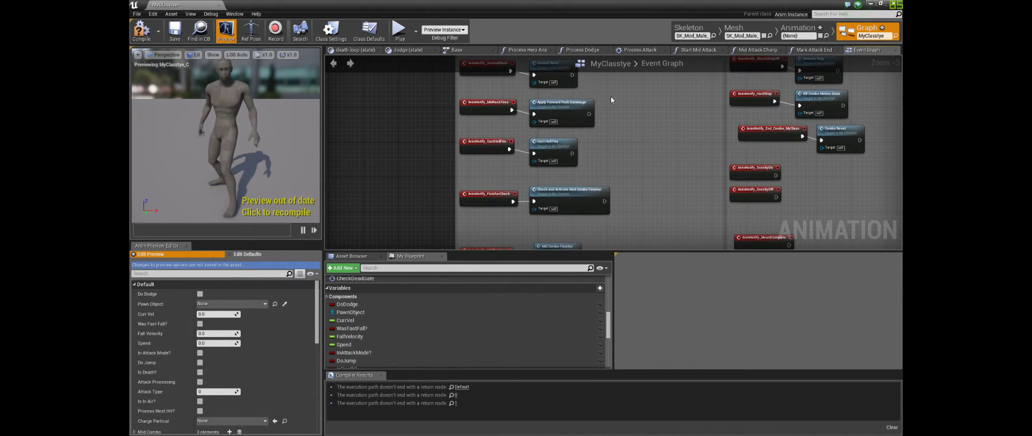
{"action": "scroll", "coordinate": [611, 96], "scroll_direction": "down", "scroll_amount": 2}
{"action": "left_click_drag", "start_coordinate": [608, 76], "coordinate": [380, 176]}
{"action": "scroll", "coordinate": [562, 170], "scroll_direction": "up", "scroll_amount": 5}
{"action": "left_click_drag", "start_coordinate": [571, 166], "coordinate": [517, 194]}
{"action": "scroll", "coordinate": [624, 167], "scroll_direction": "down", "scroll_amount": 4}
{"action": "left_click_drag", "start_coordinate": [624, 167], "coordinate": [449, 196]}
{"action": "left_click", "coordinate": [553, 143]}
{"action": "scroll", "coordinate": [530, 169], "scroll_direction": "up", "scroll_amount": 4}
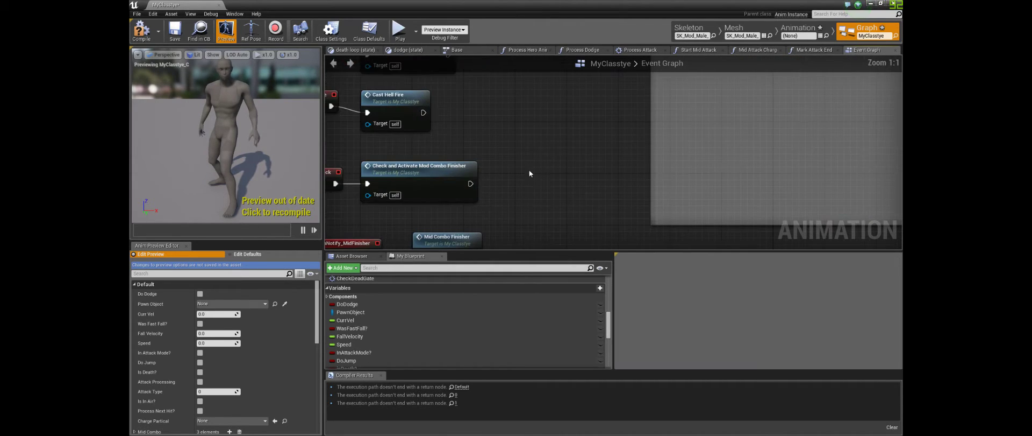
{"action": "scroll", "coordinate": [744, 134], "scroll_direction": "down", "scroll_amount": 4}
{"action": "scroll", "coordinate": [403, 239], "scroll_direction": "up", "scroll_amount": 4}
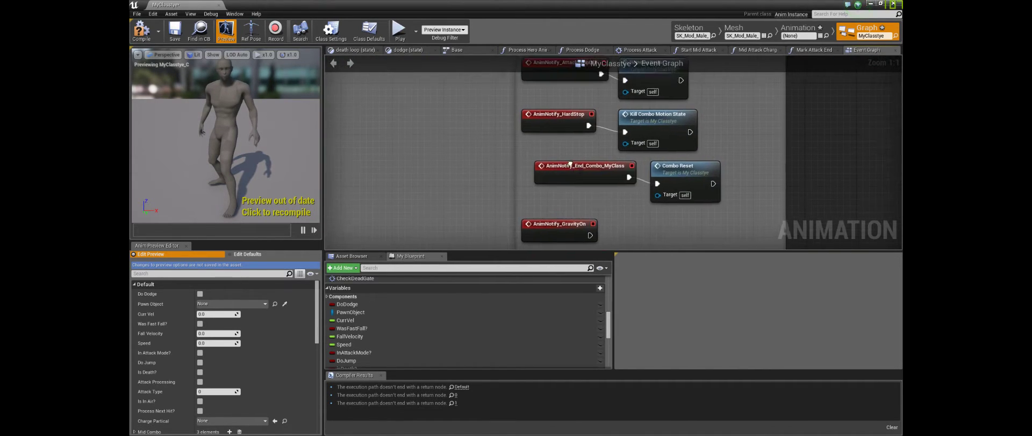
Line up Mark Attack End, Attack Strip On, Remove Strip and Kill Combo Motion State with the Combo Reset node, and save the blueprint.
{"action": "right_click_drag", "start_coordinate": [672, 116], "coordinate": [614, 184]}
{"action": "left_click", "coordinate": [615, 185]}
{"action": "left_click_drag", "start_coordinate": [579, 138], "coordinate": [612, 135]}
{"action": "right_click_drag", "start_coordinate": [572, 105], "coordinate": [625, 174]}
{"action": "left_click_drag", "start_coordinate": [623, 157], "coordinate": [653, 158]}
{"action": "left_click_drag", "start_coordinate": [631, 104], "coordinate": [656, 105]}
{"action": "right_click_drag", "start_coordinate": [635, 178], "coordinate": [677, 105]}
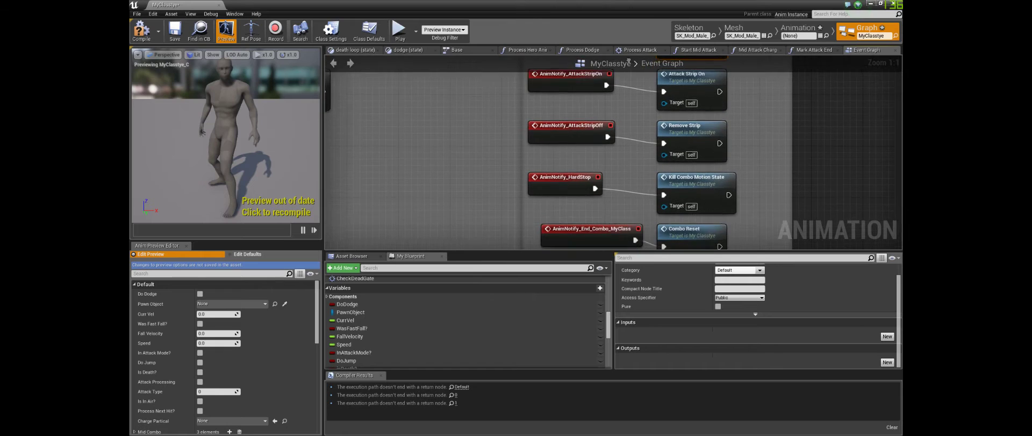
{"action": "right_click_drag", "start_coordinate": [442, 157], "coordinate": [543, 121]}
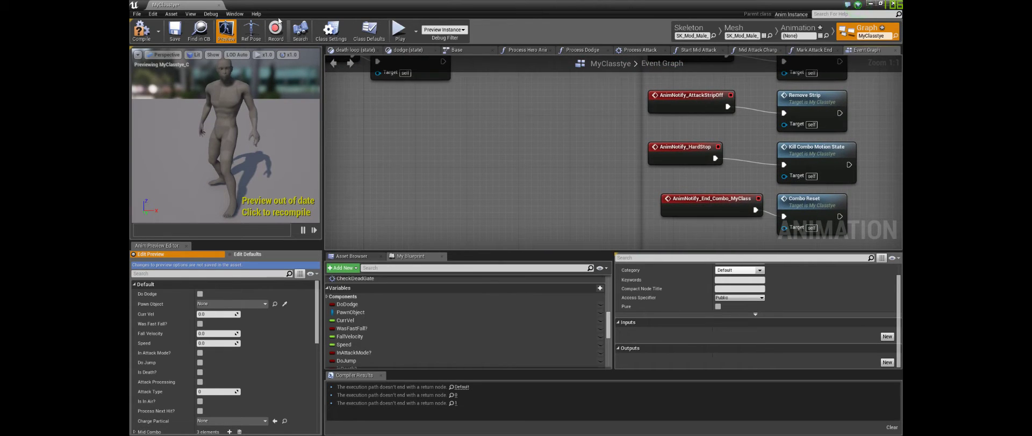
{"action": "left_click", "coordinate": [176, 30]}
Open Combo2_Montage in the animation editor and add a Charging_Myclass notify at the very start of its notify track.
{"action": "left_click", "coordinate": [801, 32]}
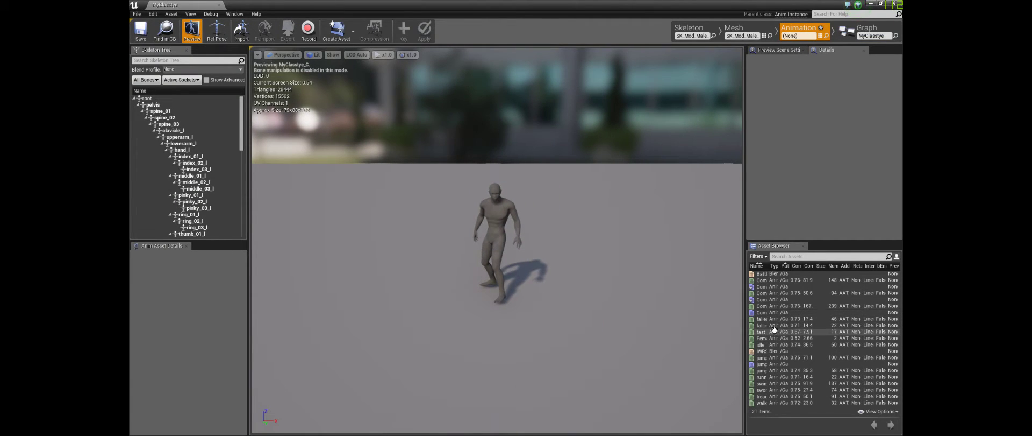
{"action": "left_click", "coordinate": [761, 300]}
{"action": "double_click", "coordinate": [762, 300]}
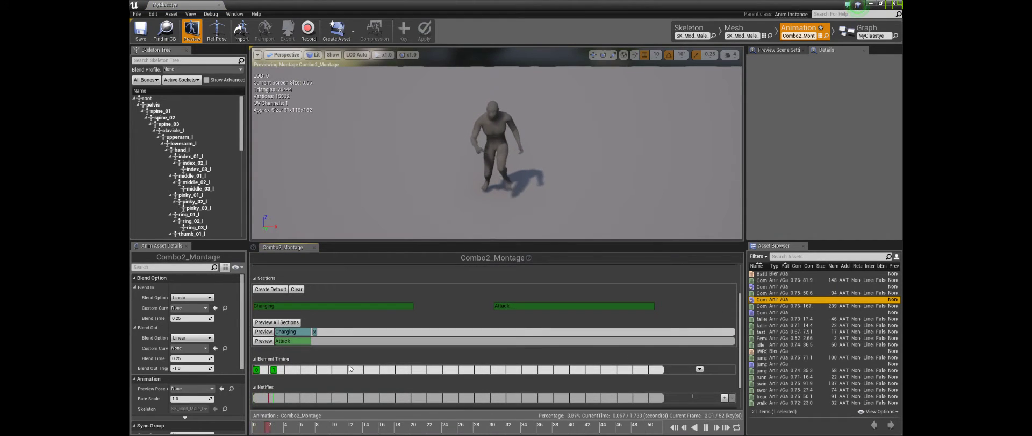
{"action": "right_click", "coordinate": [261, 396]}
{"action": "mouse_move", "coordinate": [281, 404]}
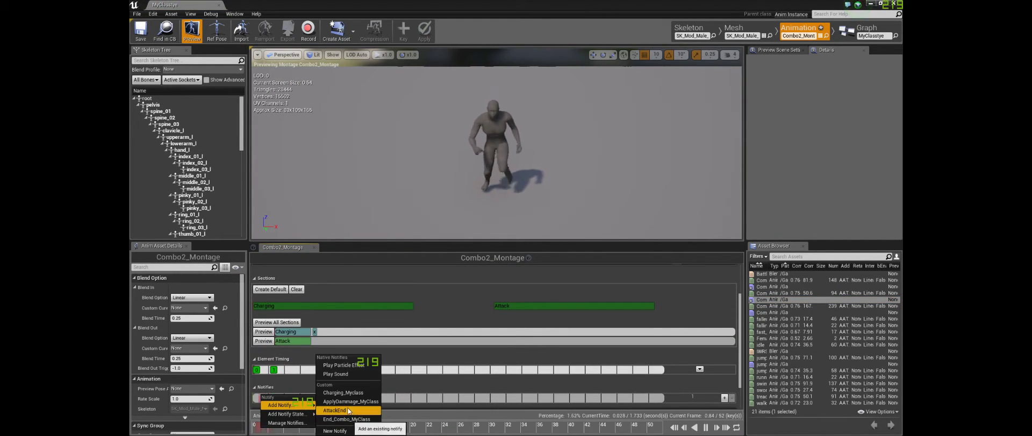
{"action": "left_click", "coordinate": [343, 392]}
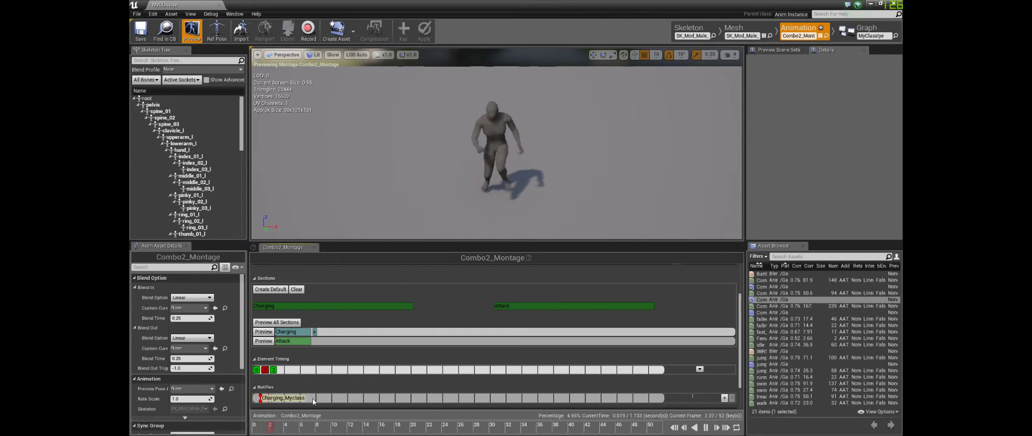
Pause the Combo2_Montage preview, scrub to the hit and add an ApplyDammage_MyClass notify at about frame 24.
{"action": "left_click", "coordinate": [706, 426]}
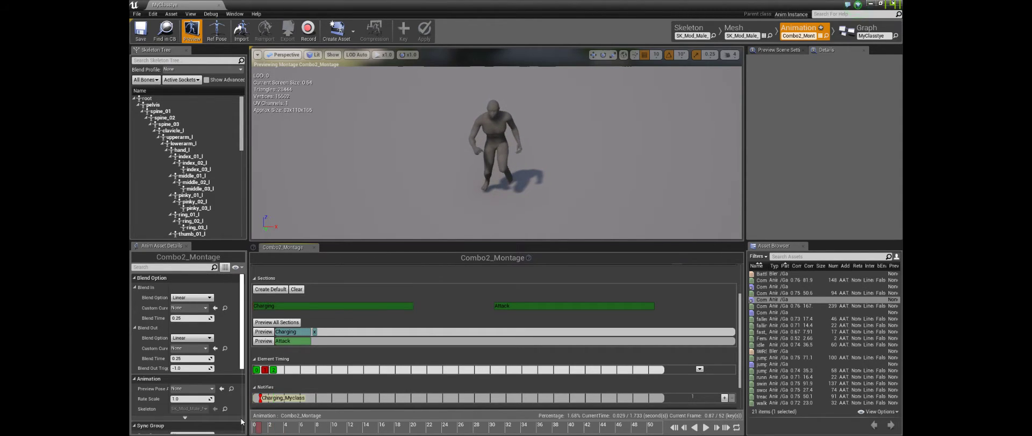
{"action": "left_click_drag", "start_coordinate": [262, 430], "coordinate": [440, 433]}
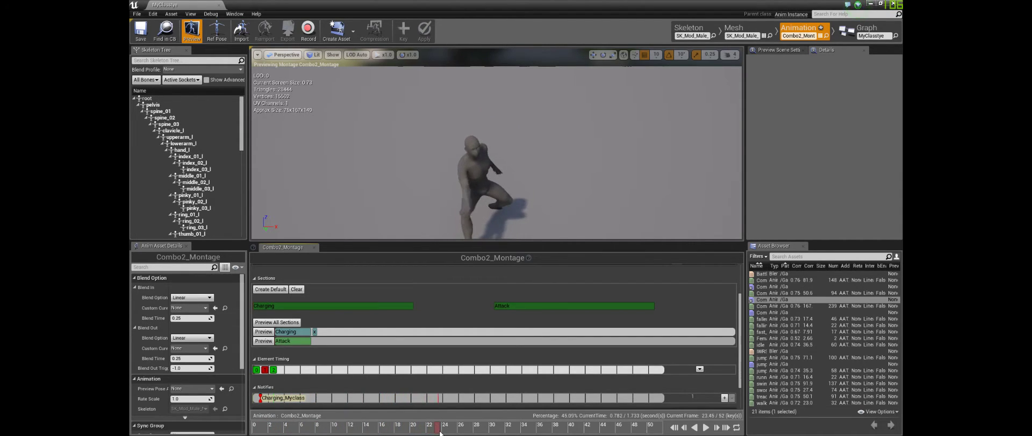
{"action": "right_click", "coordinate": [439, 401]}
{"action": "mouse_move", "coordinate": [459, 410]}
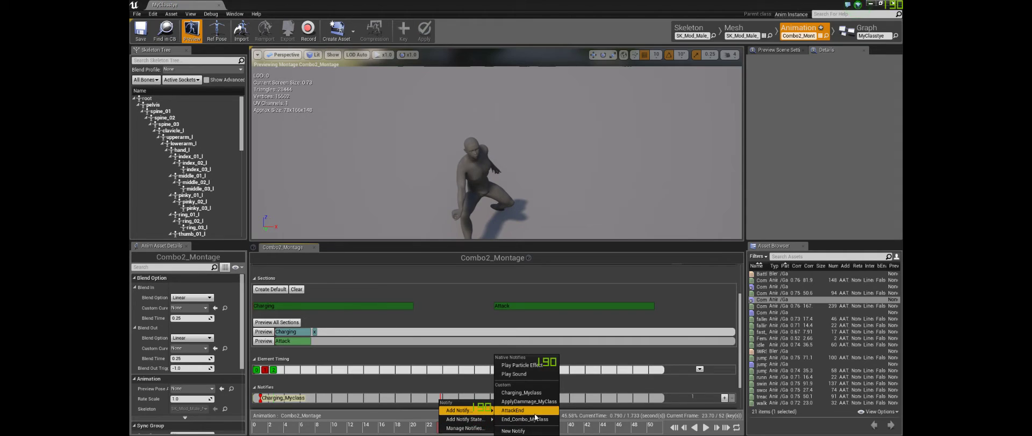
{"action": "left_click", "coordinate": [542, 403]}
Add an AttackEnd notify to Combo2_Montage at about frame 37.
{"action": "left_click_drag", "start_coordinate": [441, 427], "coordinate": [536, 416]}
{"action": "left_click_drag", "start_coordinate": [586, 412], "coordinate": [545, 415]}
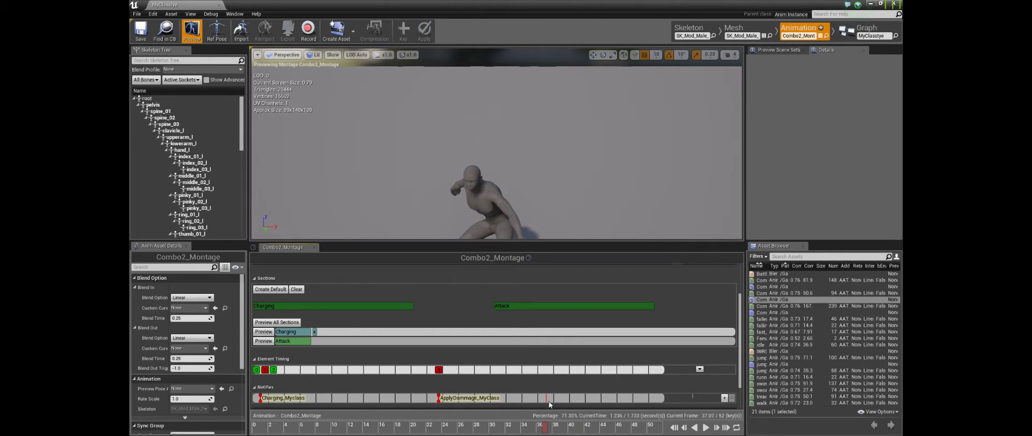
{"action": "right_click", "coordinate": [547, 398]}
{"action": "mouse_move", "coordinate": [596, 410]}
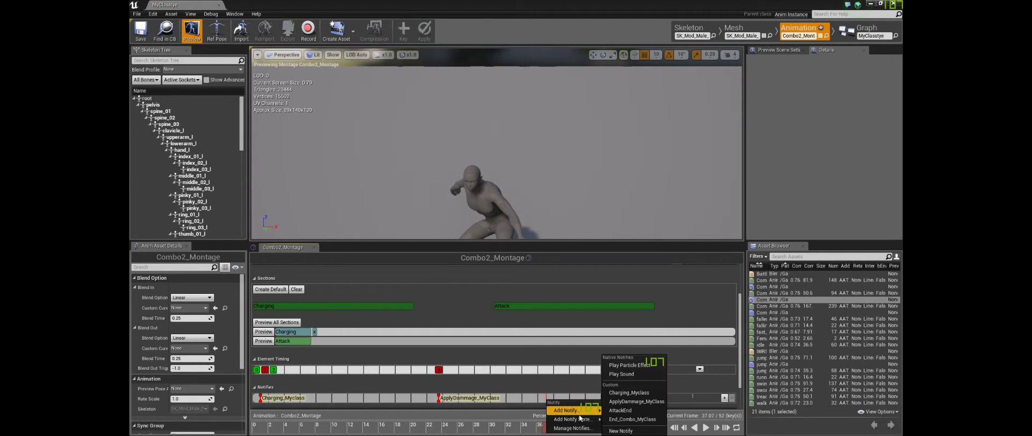
{"action": "left_click", "coordinate": [621, 410]}
Add an End_Combo_MyClass notify near the end of Combo2_Montage at about frame 48, and scrub through to the end.
{"action": "left_click_drag", "start_coordinate": [546, 429], "coordinate": [633, 424]}
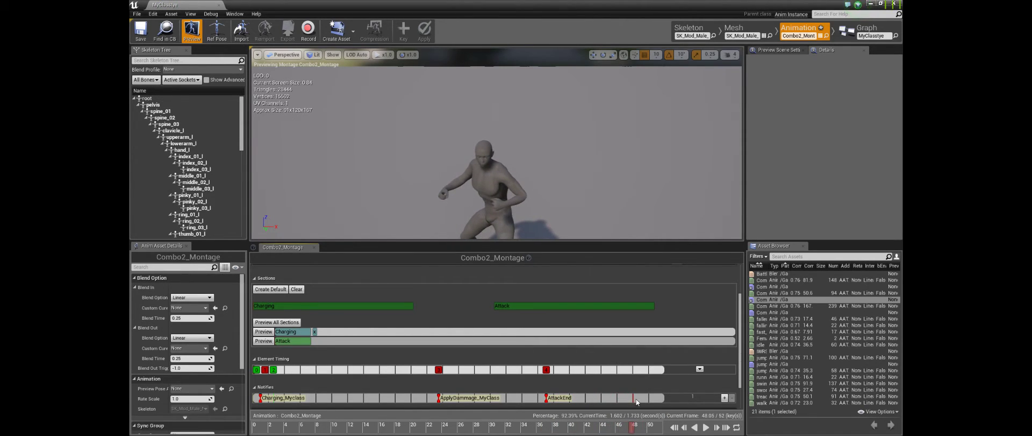
{"action": "right_click", "coordinate": [637, 400]}
{"action": "mouse_move", "coordinate": [656, 409]}
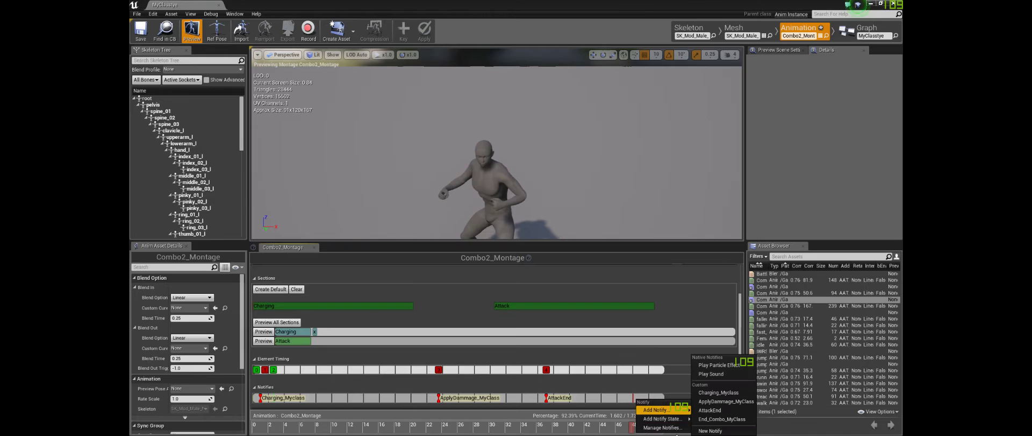
{"action": "left_click", "coordinate": [726, 419]}
{"action": "left_click_drag", "start_coordinate": [611, 431], "coordinate": [676, 412]}
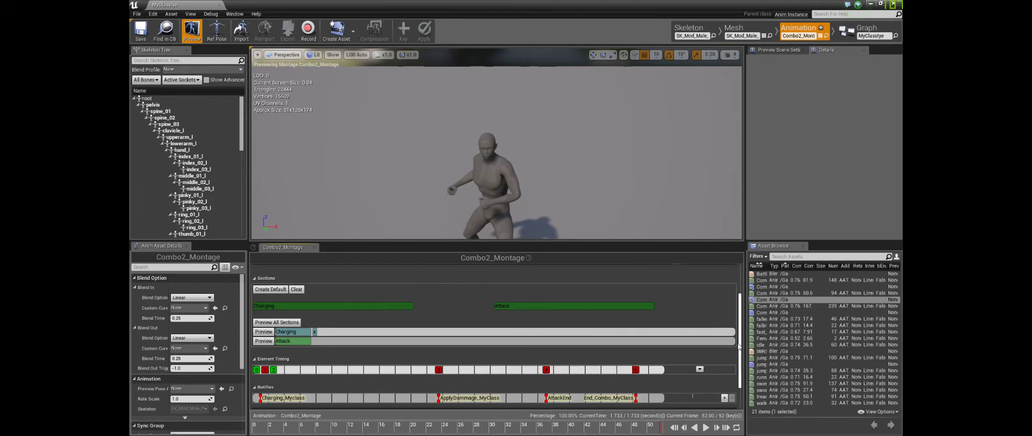
Open Combo3_Montage, pause its preview and add a Charging_Myclass notify at the very start of the notify track.
{"action": "double_click", "coordinate": [767, 311]}
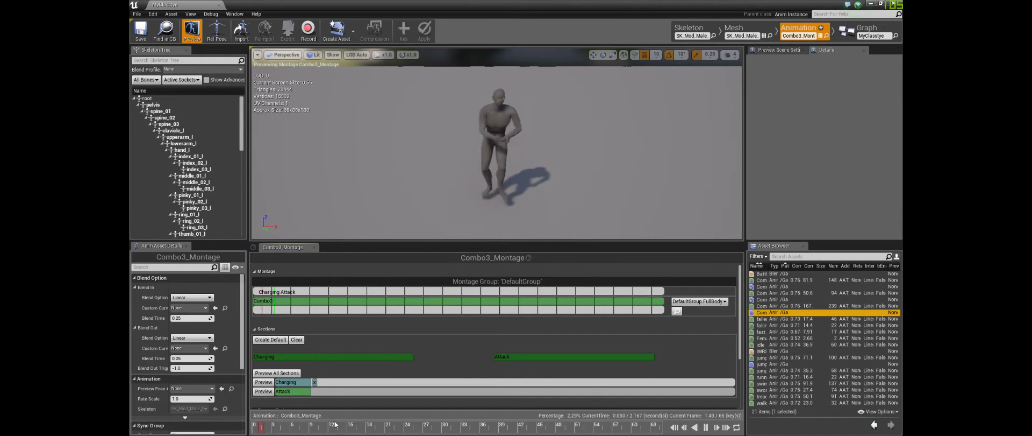
{"action": "left_click", "coordinate": [706, 427]}
{"action": "scroll", "coordinate": [466, 356], "scroll_direction": "down", "scroll_amount": 3}
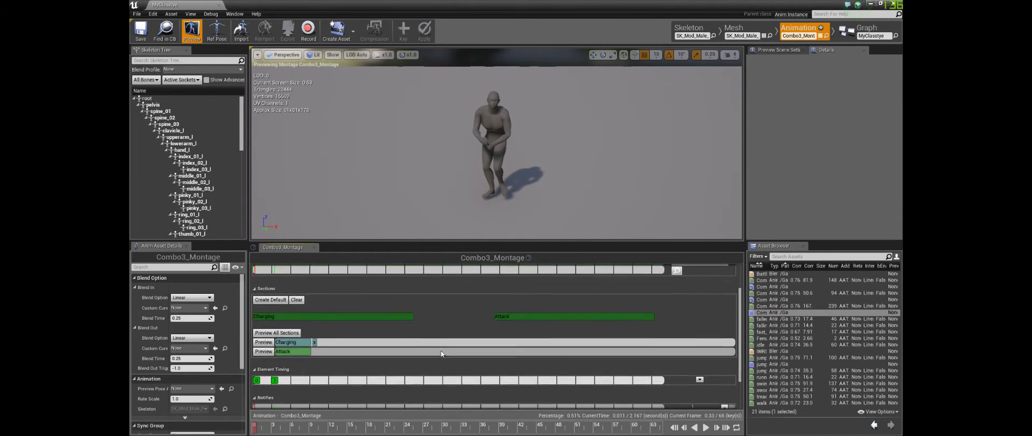
{"action": "right_click", "coordinate": [266, 370]}
{"action": "mouse_move", "coordinate": [307, 379]}
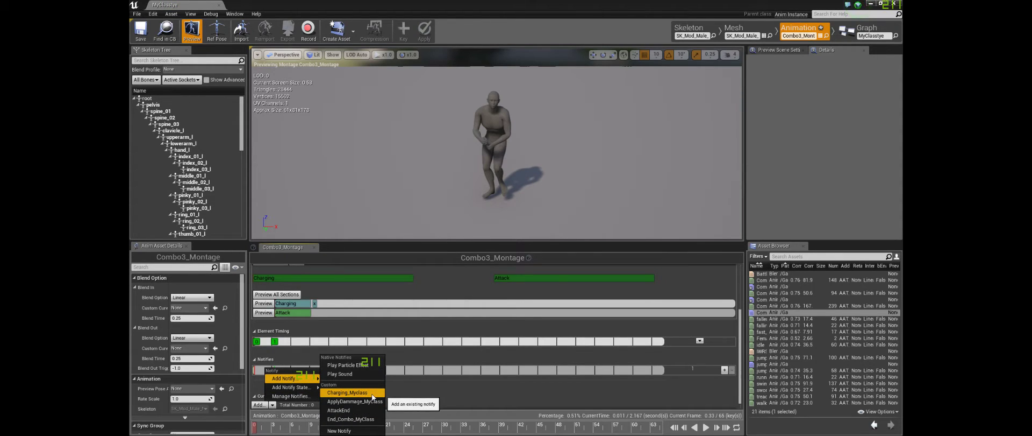
{"action": "left_click", "coordinate": [348, 392]}
Scrub Combo3_Montage to the hit and add an ApplyDammage_MyClass notify at about frame 33.
{"action": "left_click_drag", "start_coordinate": [256, 427], "coordinate": [463, 431]}
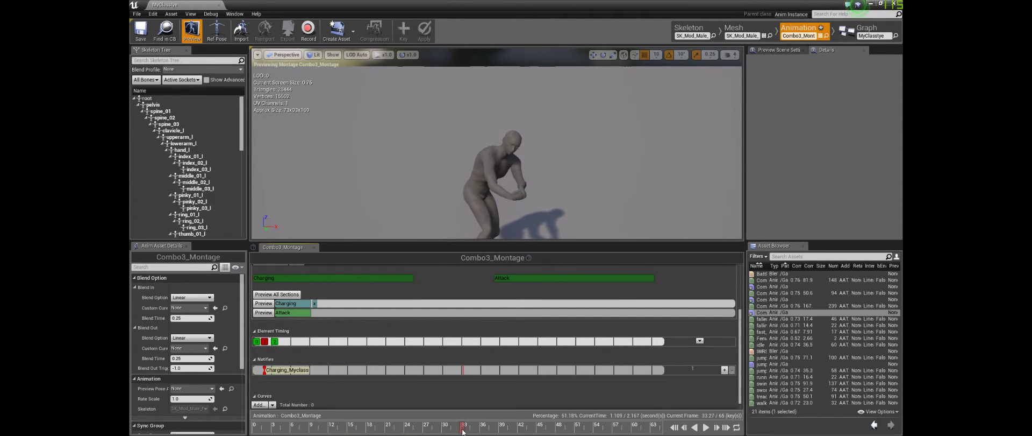
{"action": "right_click", "coordinate": [466, 370]}
{"action": "mouse_move", "coordinate": [499, 379]}
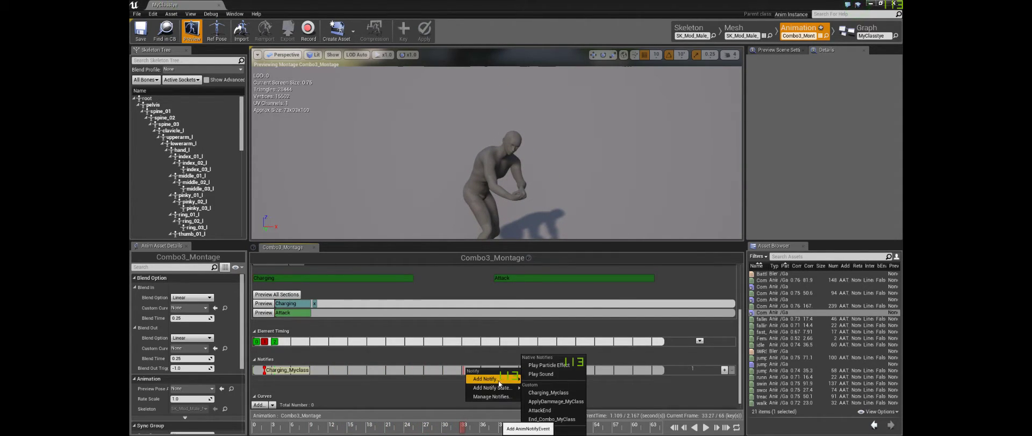
{"action": "left_click", "coordinate": [556, 401]}
Add an End_Combo_MyClass notify near the end of Combo3_Montage at about frame 60, and play the preview.
{"action": "left_click_drag", "start_coordinate": [470, 433], "coordinate": [553, 406]}
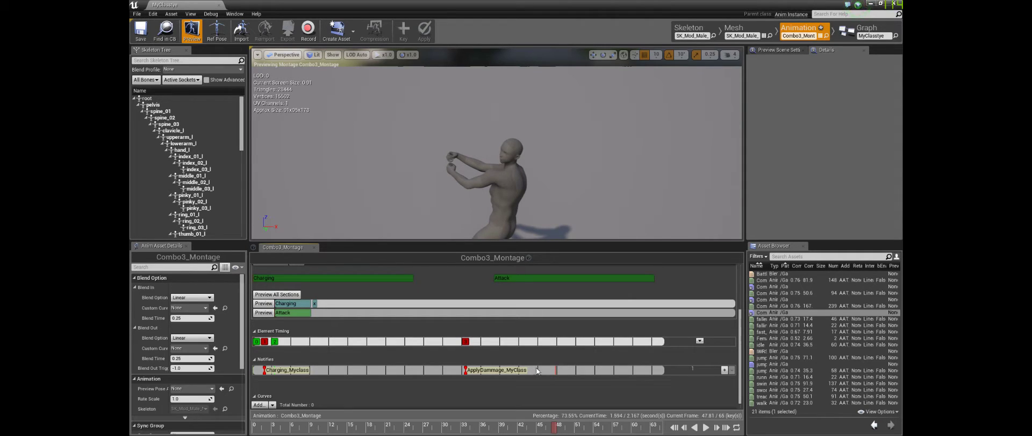
{"action": "mouse_move", "coordinate": [556, 427]}
{"action": "left_mouse_down"}
{"action": "mouse_move", "coordinate": [526, 429]}
{"action": "mouse_move", "coordinate": [541, 431]}
{"action": "left_mouse_up"}
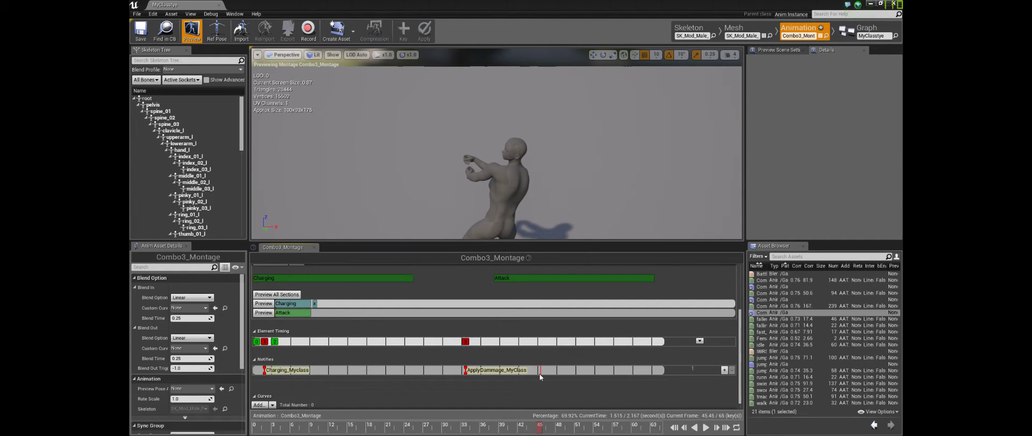
{"action": "left_click_drag", "start_coordinate": [539, 426], "coordinate": [632, 433]}
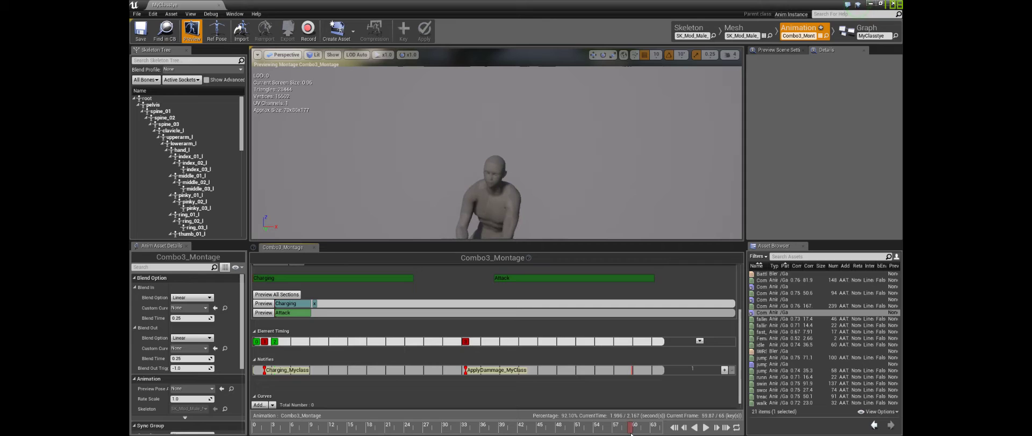
{"action": "right_click", "coordinate": [631, 370]}
{"action": "mouse_move", "coordinate": [665, 383]}
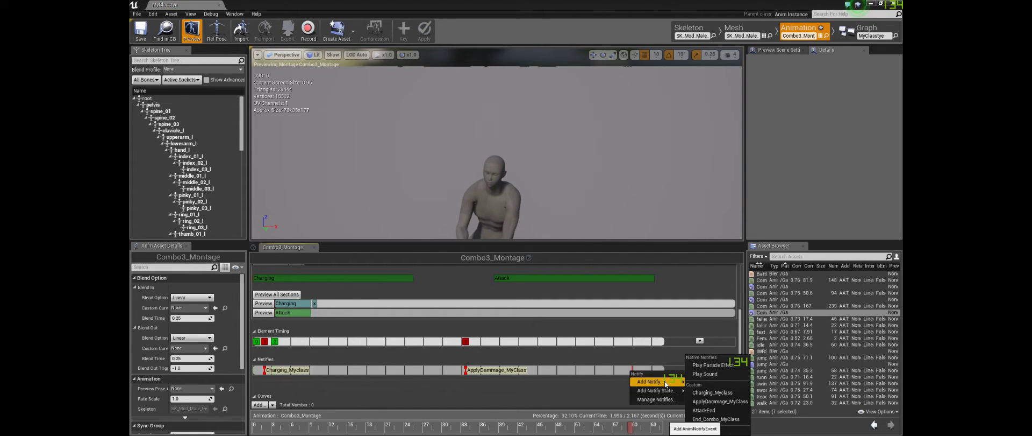
{"action": "left_click", "coordinate": [715, 418]}
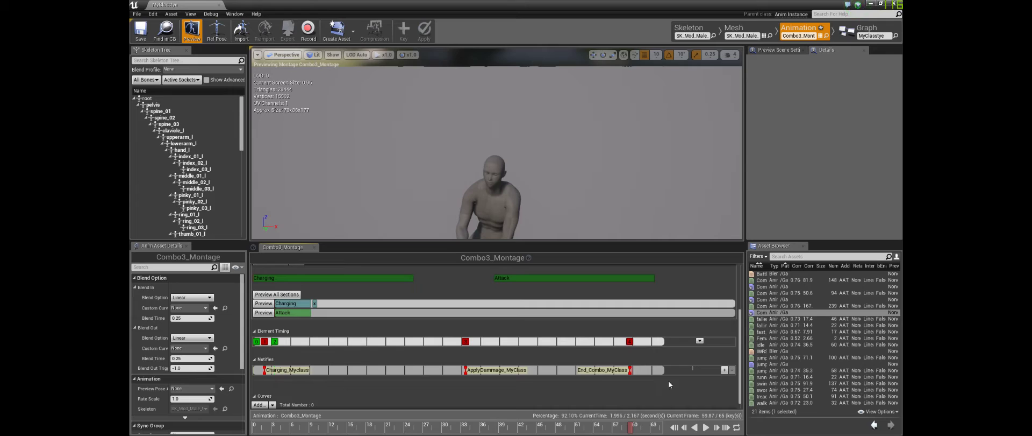
{"action": "left_click", "coordinate": [669, 429]}
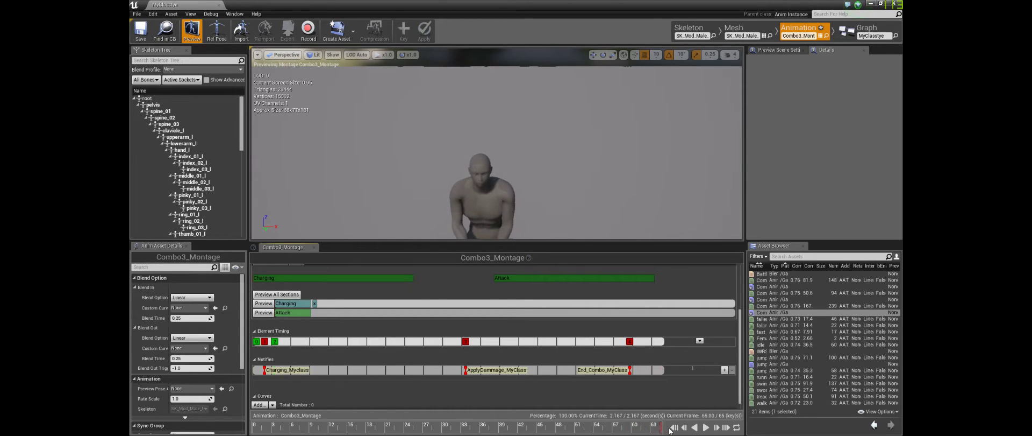
{"action": "left_click", "coordinate": [706, 427]}
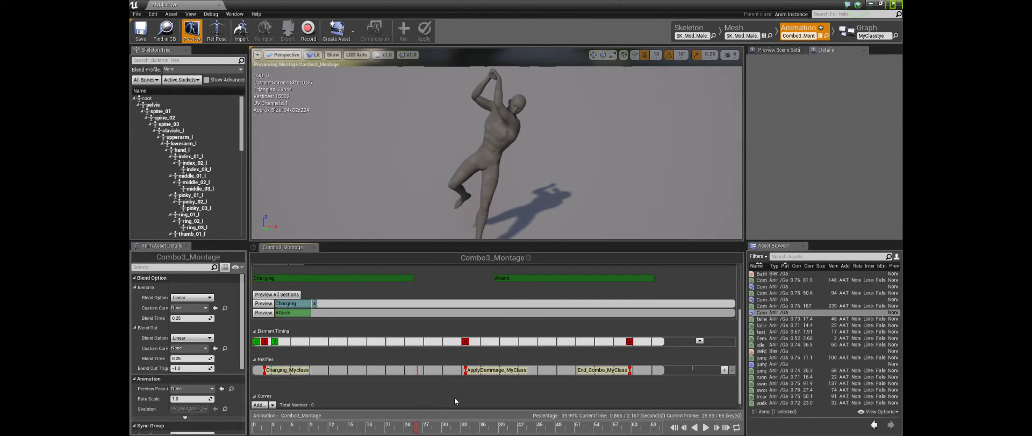
Return to the level editor and browse to the ThirdPersonCPP/NewCharacter content folder.
{"action": "left_click", "coordinate": [219, 5]}
{"action": "left_click", "coordinate": [436, 297]}
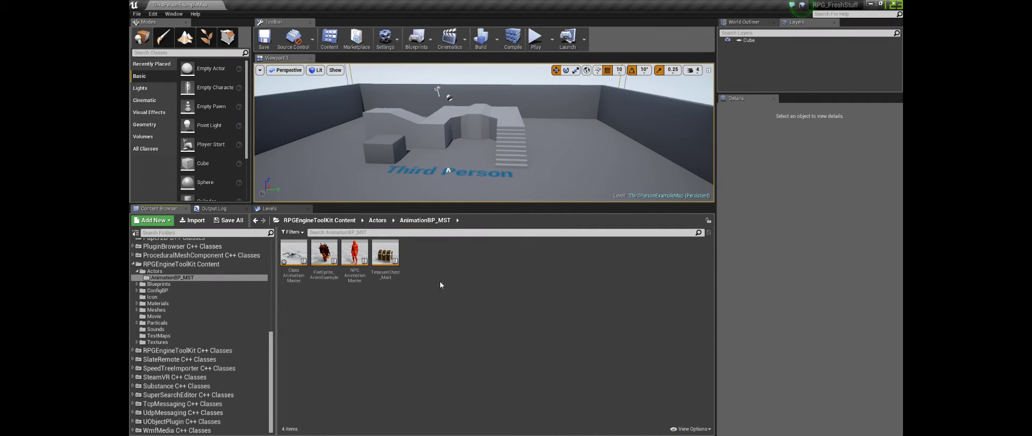
{"action": "left_click", "coordinate": [355, 253]}
{"action": "left_click", "coordinate": [460, 253]}
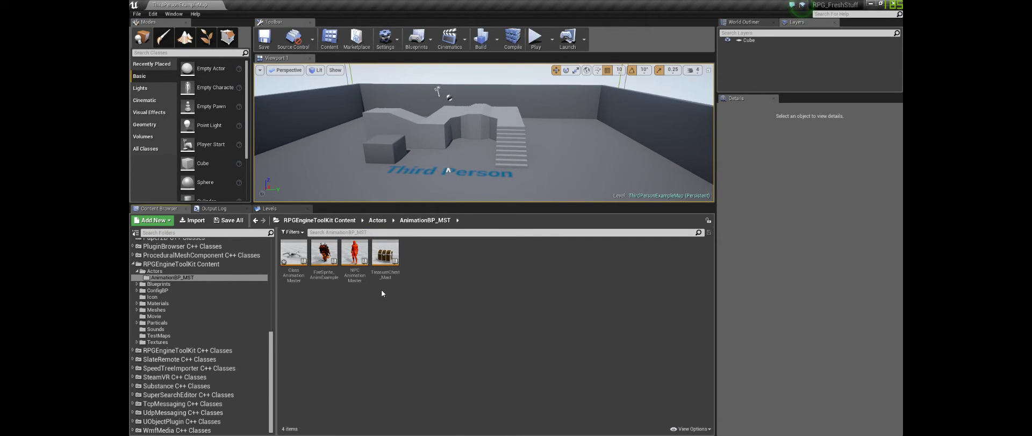
{"action": "scroll", "coordinate": [173, 276], "scroll_direction": "up", "scroll_amount": 10}
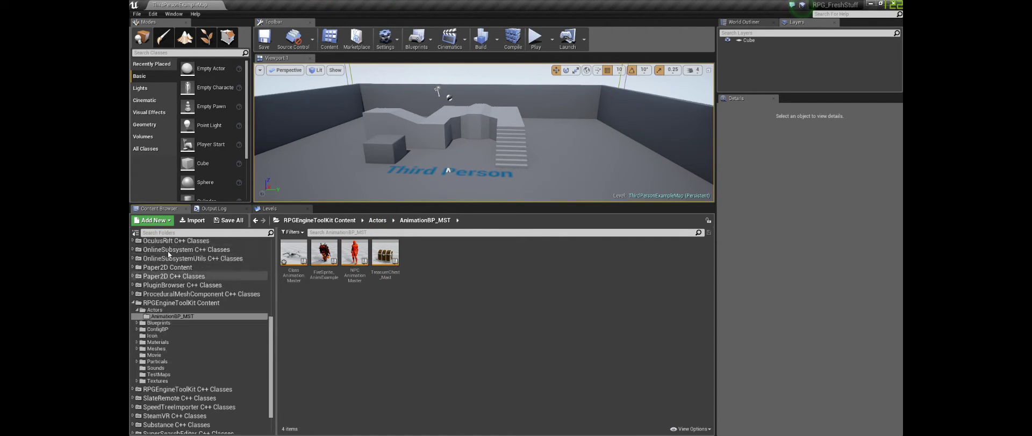
{"action": "left_click", "coordinate": [172, 297]}
{"action": "left_click", "coordinate": [167, 288]}
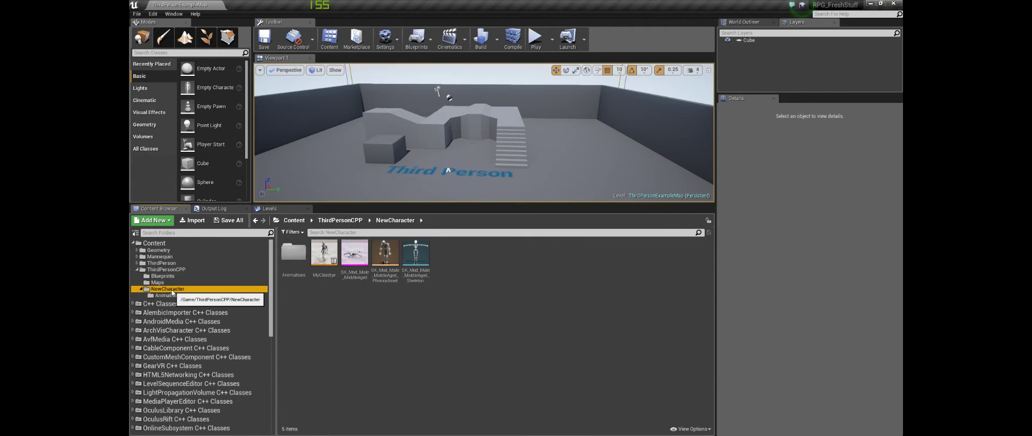
Open MyClasstye from the NewCharacter folder and restore its window to a smaller size beside the folder's assets.
{"action": "double_click", "coordinate": [324, 254]}
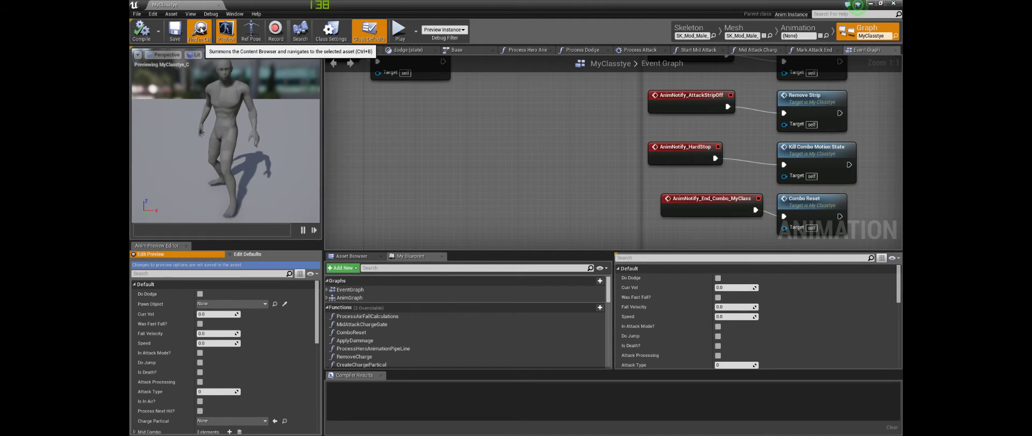
{"action": "double_click", "coordinate": [294, 4]}
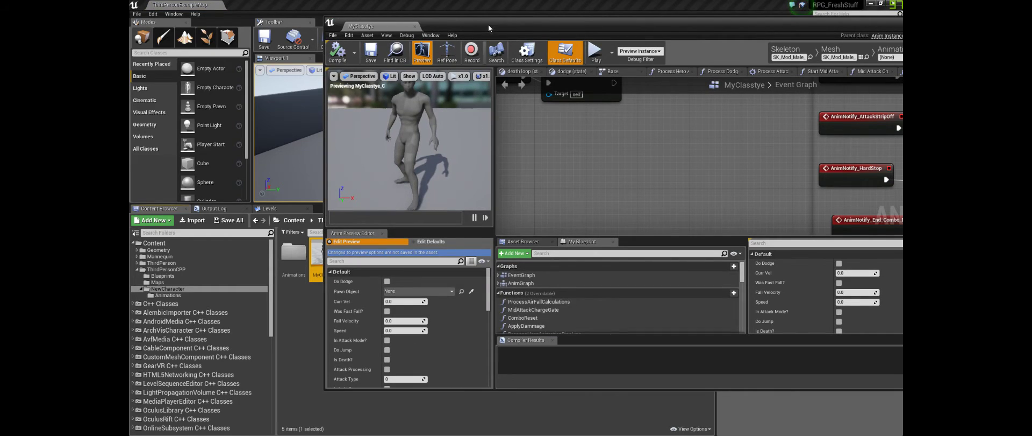
{"action": "left_click_drag", "start_coordinate": [489, 24], "coordinate": [667, 51]}
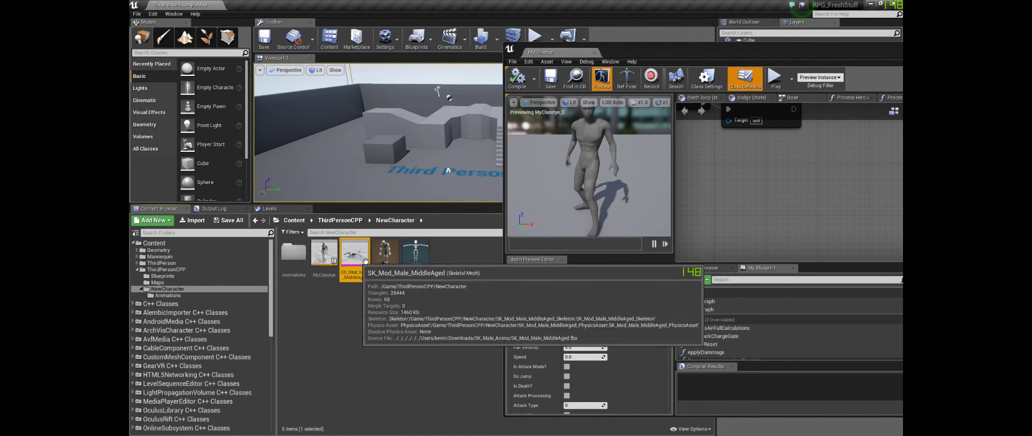
{"action": "left_click", "coordinate": [473, 302]}
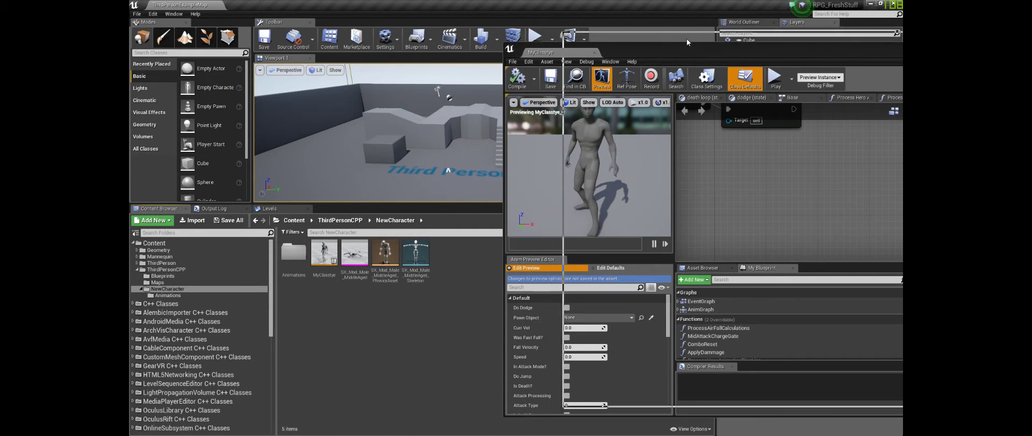
{"action": "left_click_drag", "start_coordinate": [583, 52], "coordinate": [596, 51]}
Create a Blueprint class with ActorData as parent in the NewCharacter folder and name it MyClass_Actor.
{"action": "right_click", "coordinate": [452, 265]}
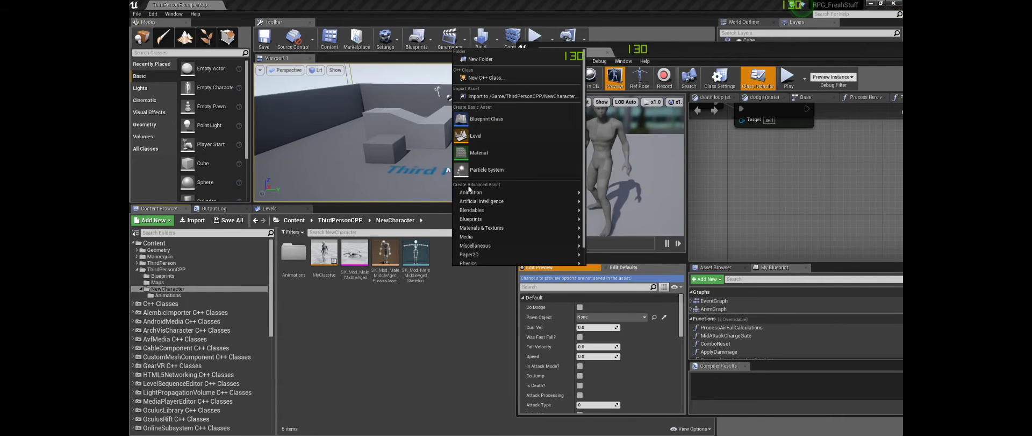
{"action": "left_click", "coordinate": [474, 123]}
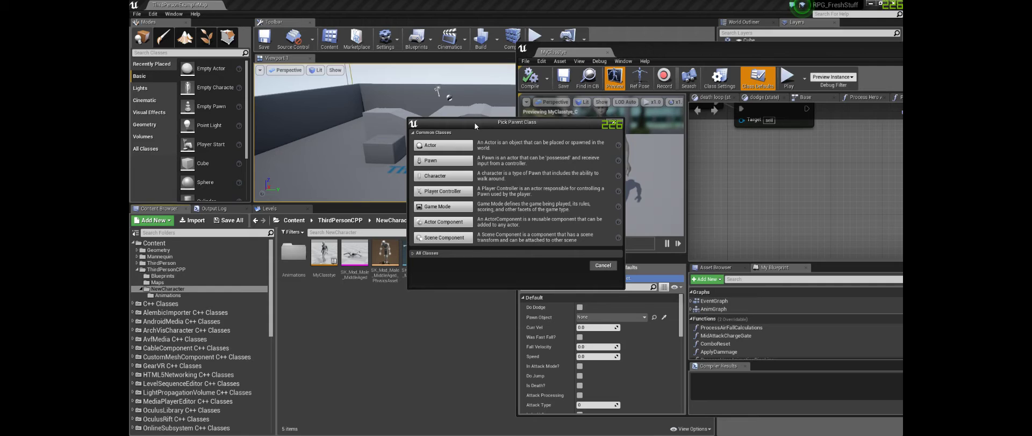
{"action": "left_click", "coordinate": [413, 253]}
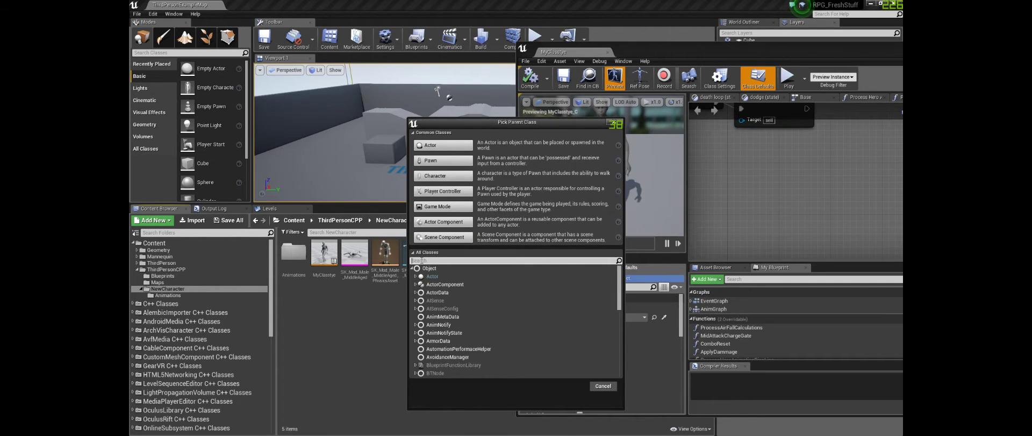
{"action": "left_click", "coordinate": [423, 261]}
{"action": "type", "text": "actor"}
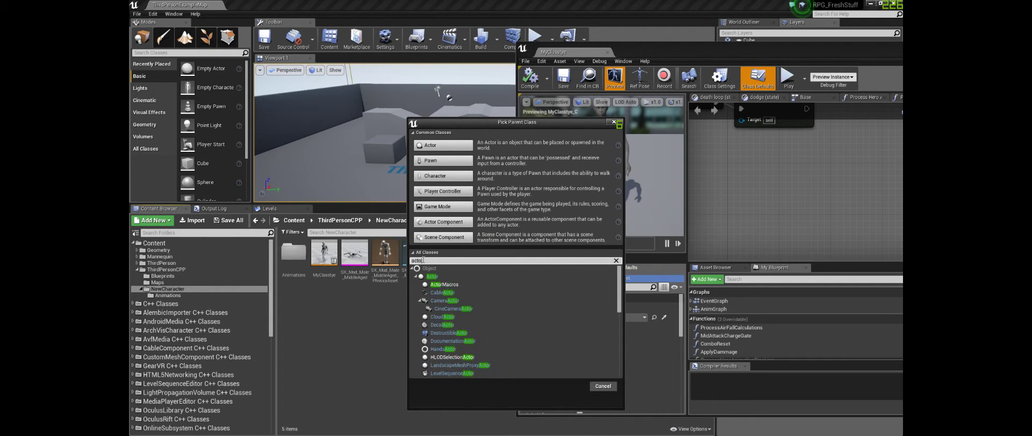
{"action": "type", "text": "da"}
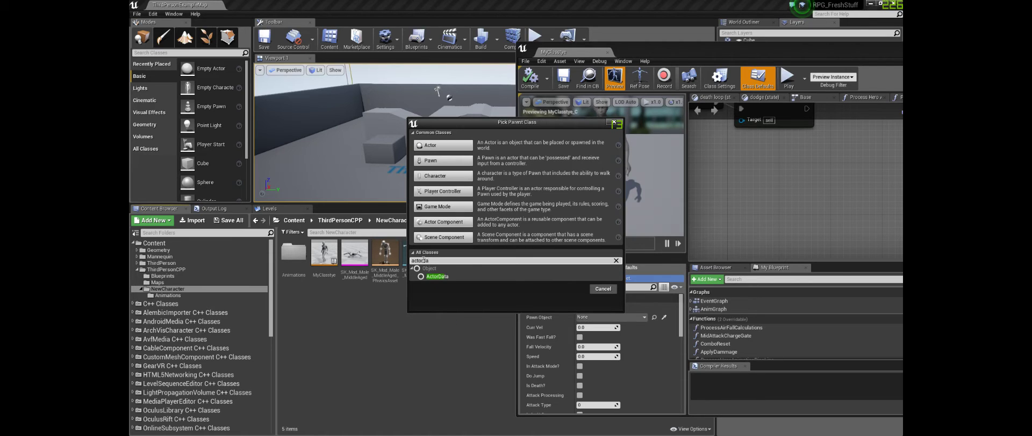
{"action": "left_click", "coordinate": [437, 276]}
{"action": "left_click", "coordinate": [572, 288]}
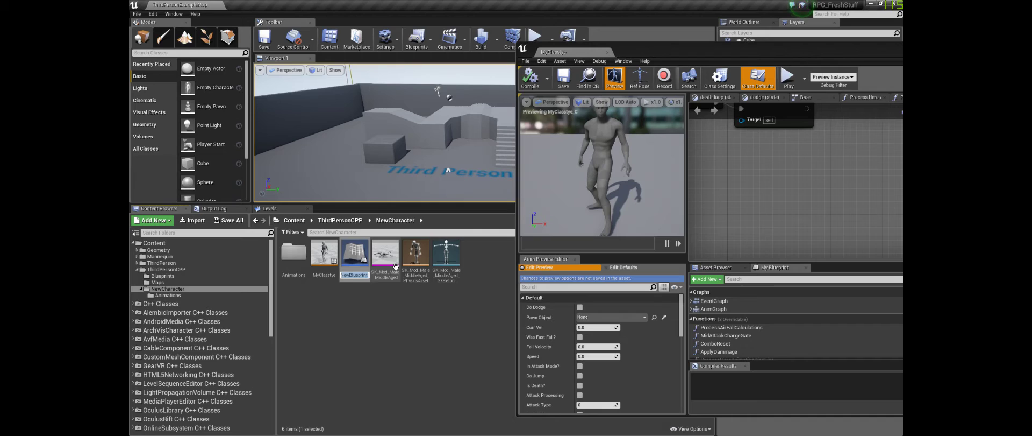
{"action": "type", "text": "MyClass_Actor"}
{"action": "key", "text": "Return"}
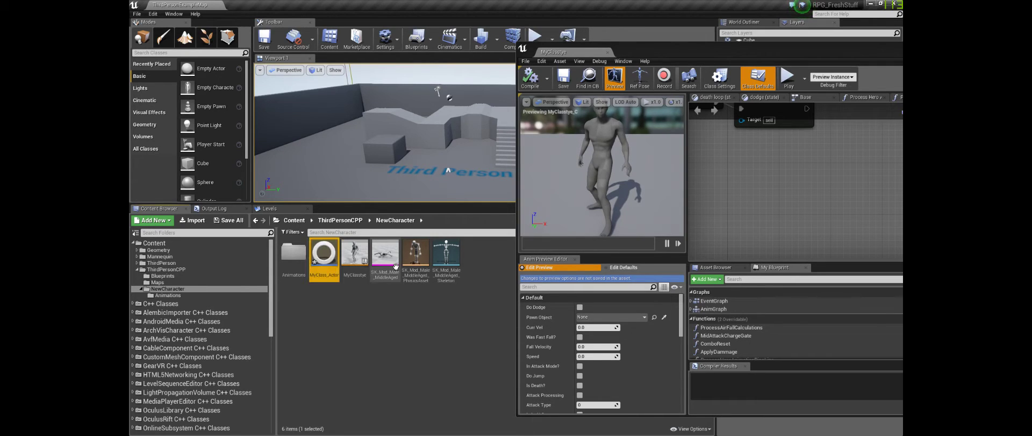
Open MyClass_Actor and add a Mesh List element set to SK_Mod_Male_MiddleAged.
{"action": "double_click", "coordinate": [323, 255]}
{"action": "left_click_drag", "start_coordinate": [703, 53], "coordinate": [390, 71]}
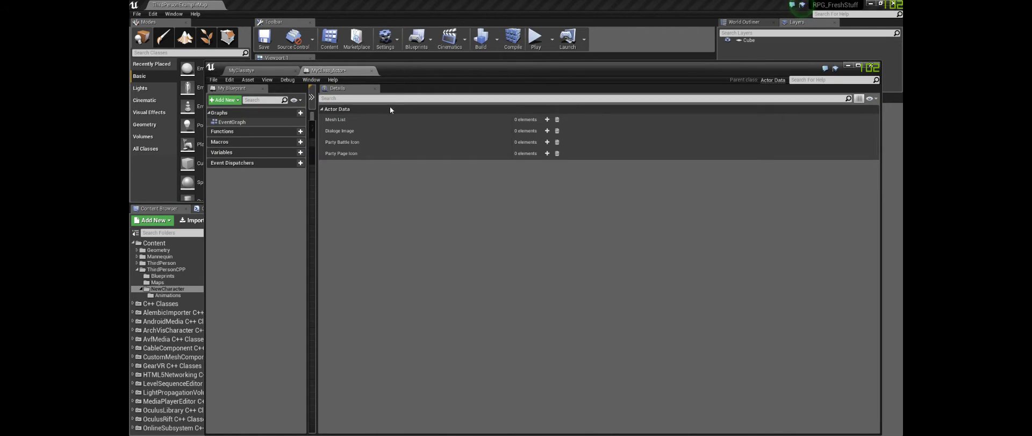
{"action": "left_click", "coordinate": [547, 120]}
{"action": "left_click", "coordinate": [569, 136]}
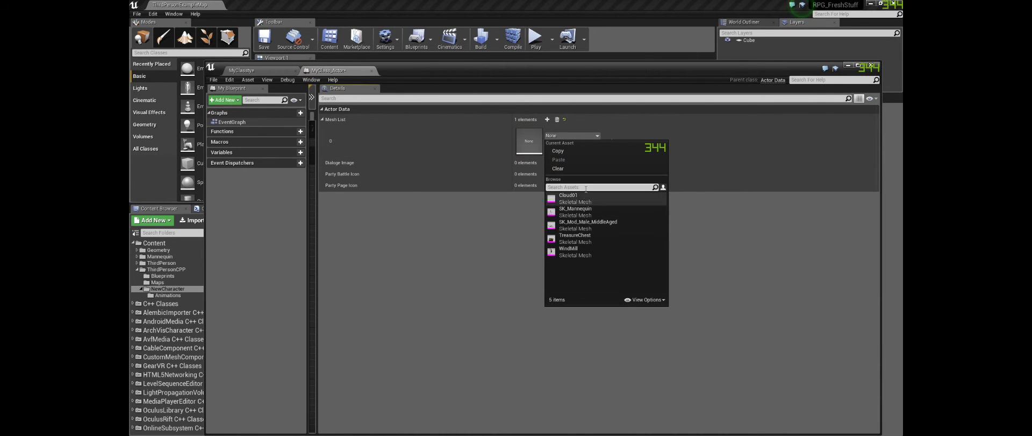
{"action": "left_click", "coordinate": [599, 223]}
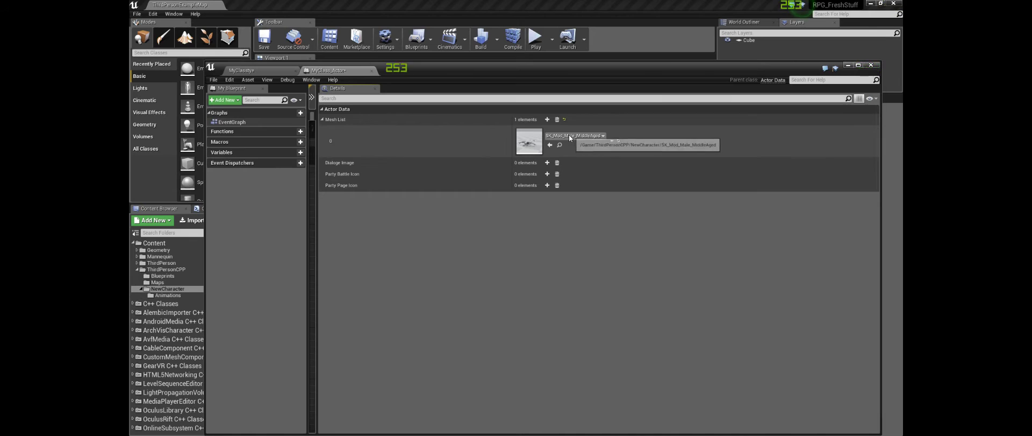
Add an empty Dialoge Image element and a Party Battle Icon element set to the 3165 texture.
{"action": "left_click", "coordinate": [547, 163]}
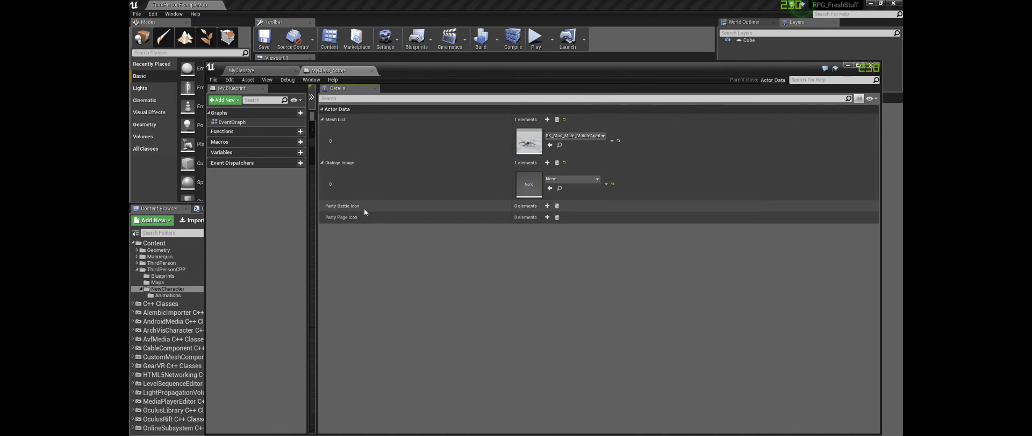
{"action": "left_click", "coordinate": [547, 206]}
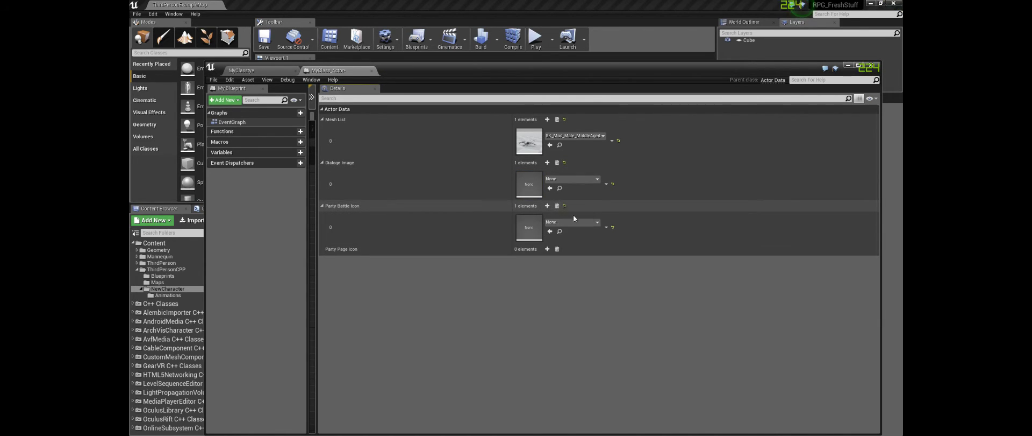
{"action": "left_click", "coordinate": [560, 222]}
{"action": "left_click", "coordinate": [579, 299]}
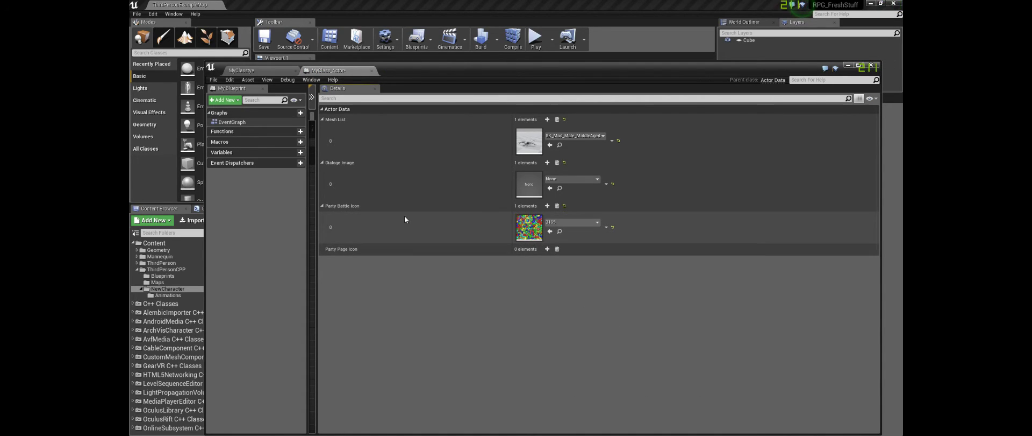
Add a Party Page Icon element and set it to the _ExportBase1DiffuseMap texture.
{"action": "left_click", "coordinate": [547, 249]}
{"action": "left_click", "coordinate": [572, 265]}
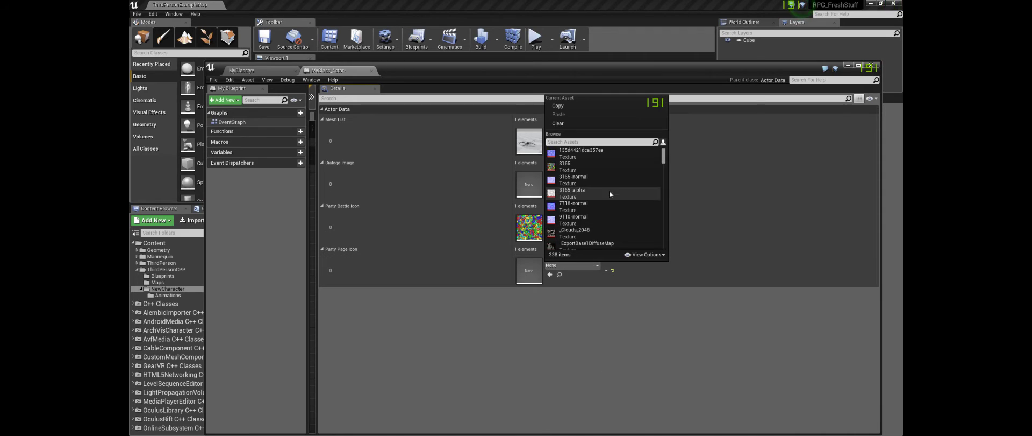
{"action": "scroll", "coordinate": [575, 188], "scroll_direction": "down", "scroll_amount": 3}
{"action": "left_click", "coordinate": [569, 181]}
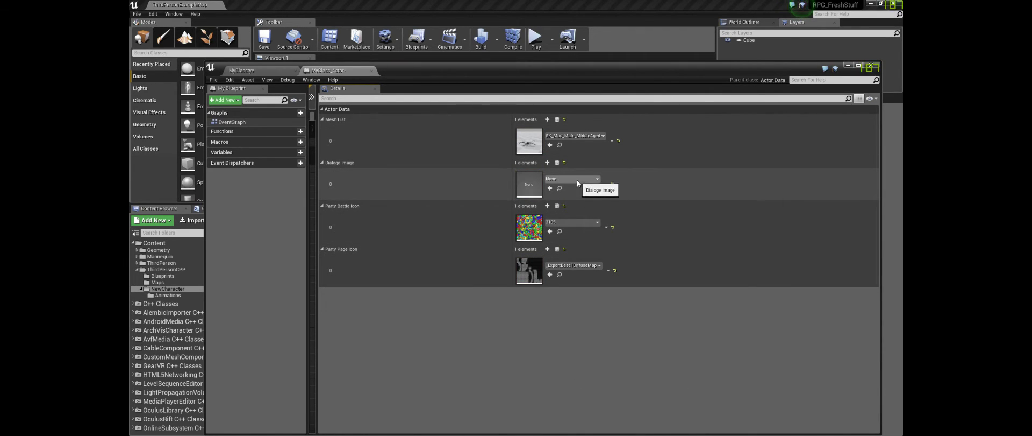
Set the Dialoge Image and Party Page Icon elements to the 3165 texture.
{"action": "left_click", "coordinate": [576, 180]}
{"action": "left_click", "coordinate": [569, 257]}
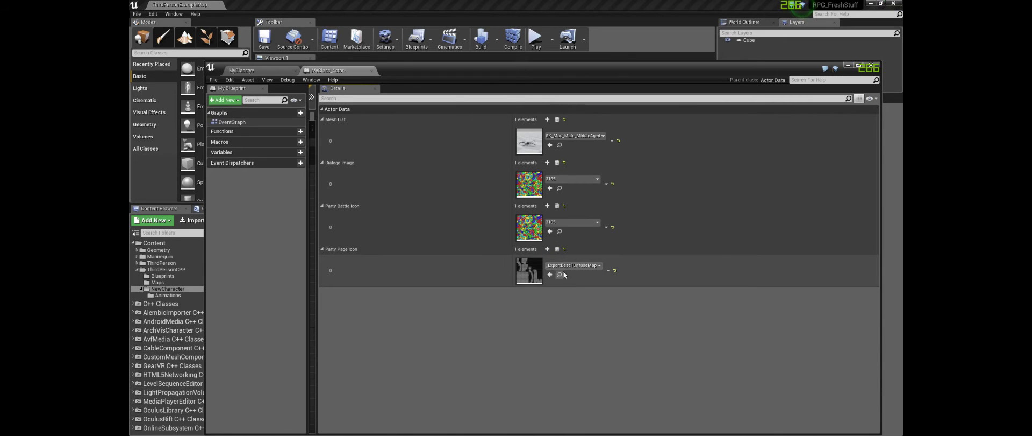
{"action": "left_click", "coordinate": [571, 265]}
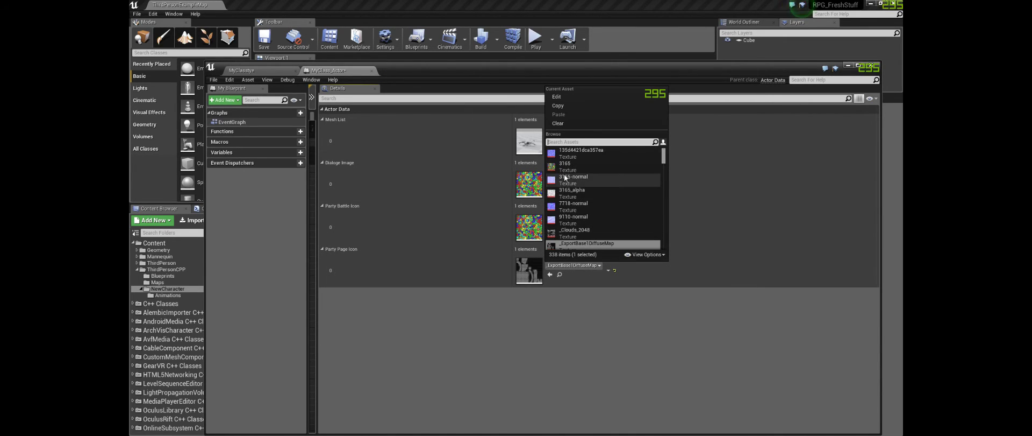
{"action": "left_click", "coordinate": [564, 166]}
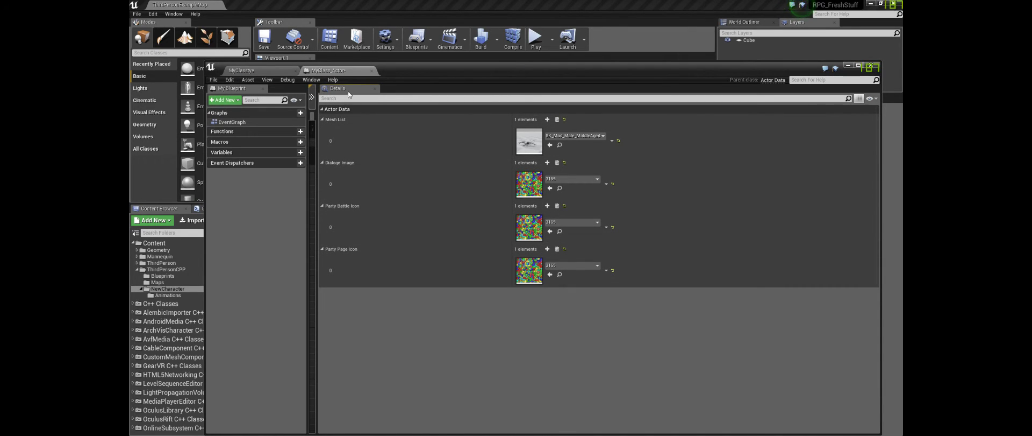
Compile the MyClass_Actor Blueprint and close its editor.
{"action": "left_click_drag", "start_coordinate": [314, 120], "coordinate": [383, 121]}
{"action": "left_click", "coordinate": [326, 106]}
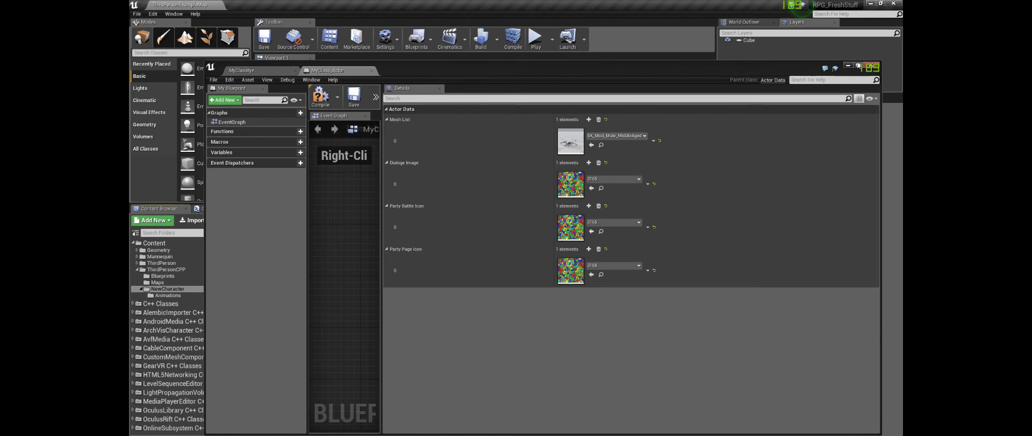
{"action": "left_click", "coordinate": [872, 65]}
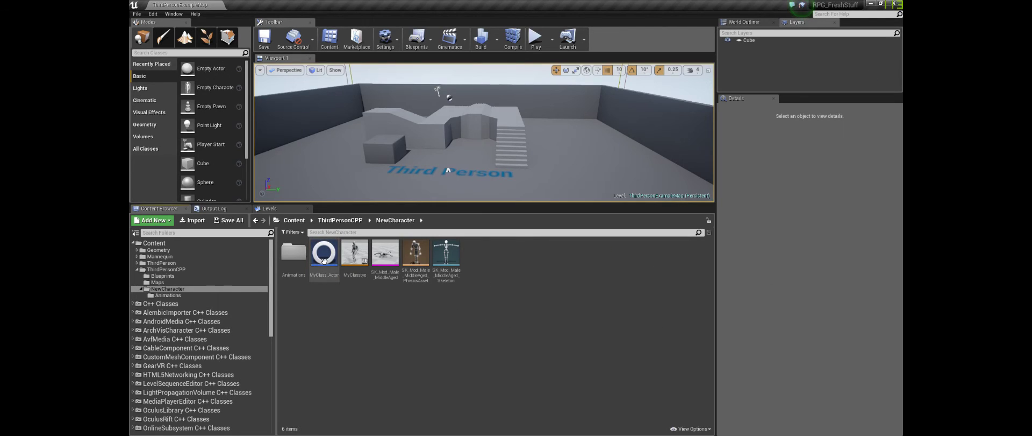
Create a Blueprint class with ClassData as parent in the NewCharacter folder and name it Knight.
{"action": "right_click", "coordinate": [552, 271]}
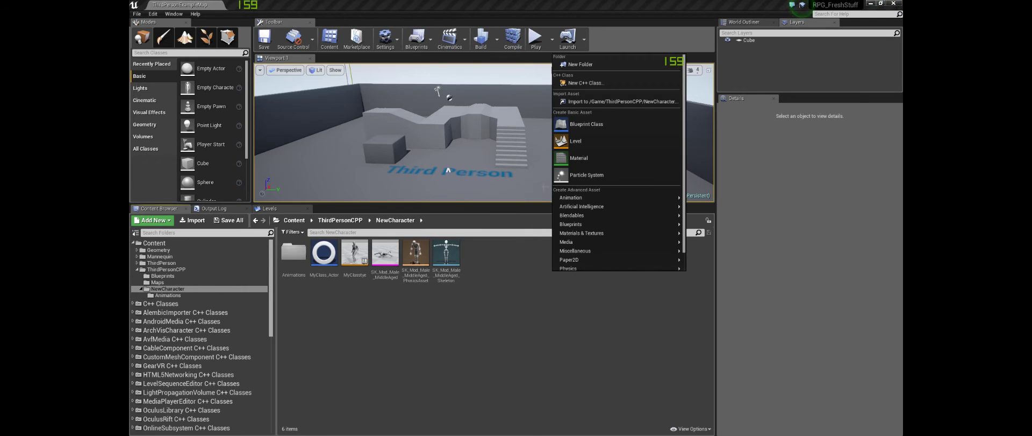
{"action": "left_click", "coordinate": [592, 121]}
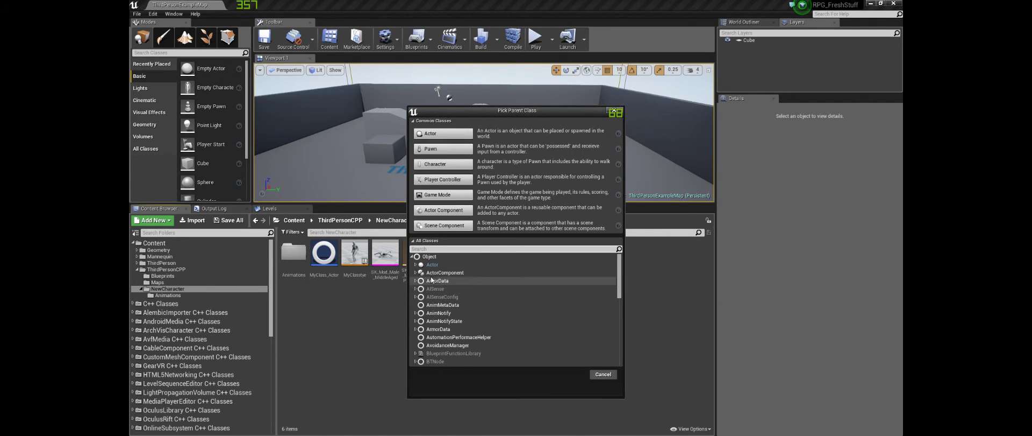
{"action": "type", "text": "Class"}
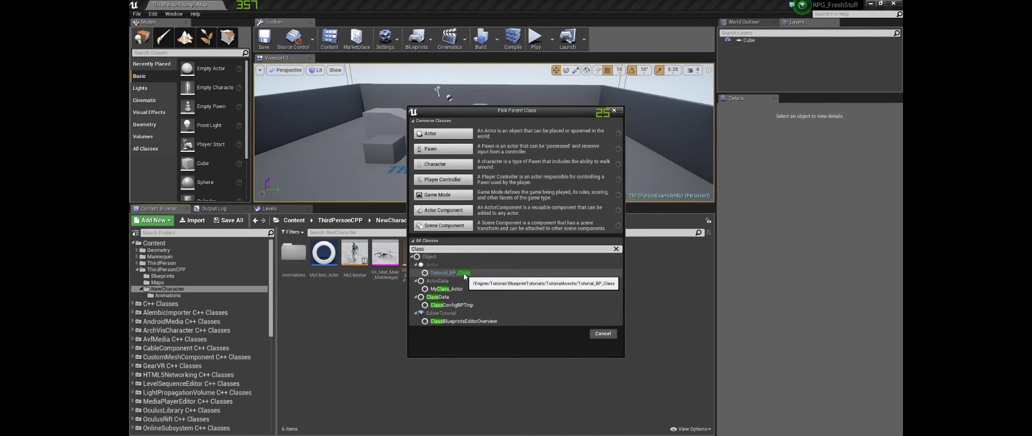
{"action": "left_click", "coordinate": [438, 297]}
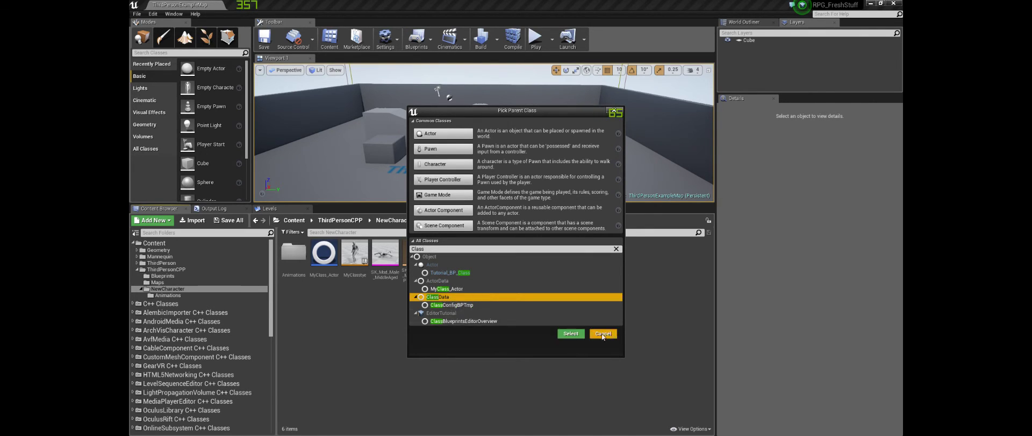
{"action": "left_click", "coordinate": [571, 333]}
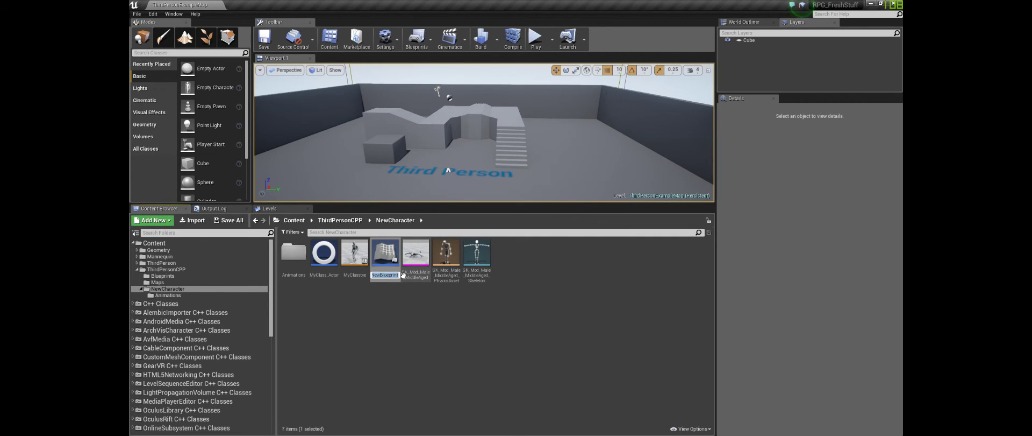
{"action": "key", "text": "BackSpace"}
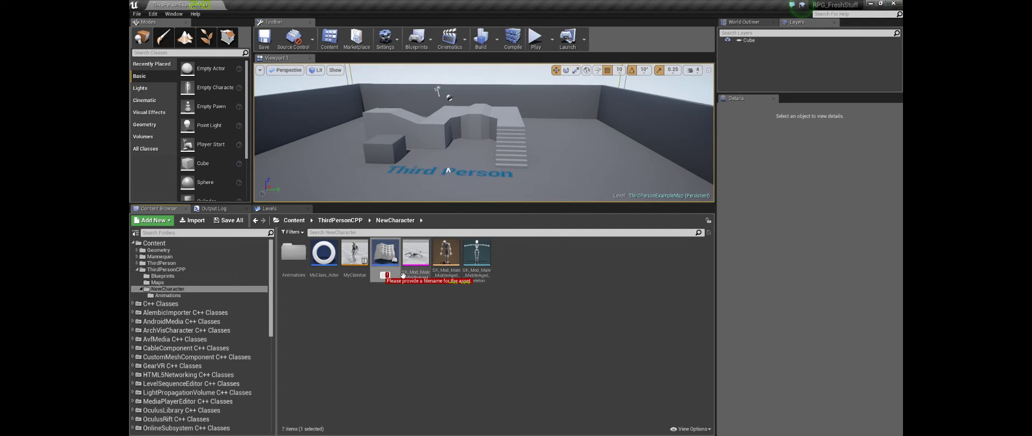
{"action": "type", "text": "n"}
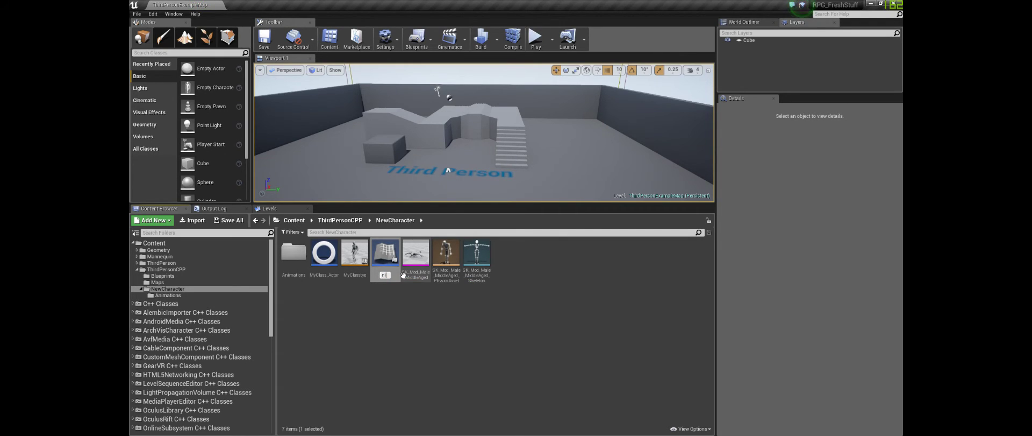
{"action": "key", "text": "BackSpace"}
{"action": "type", "text": "Knight"}
{"action": "key", "text": "Return"}
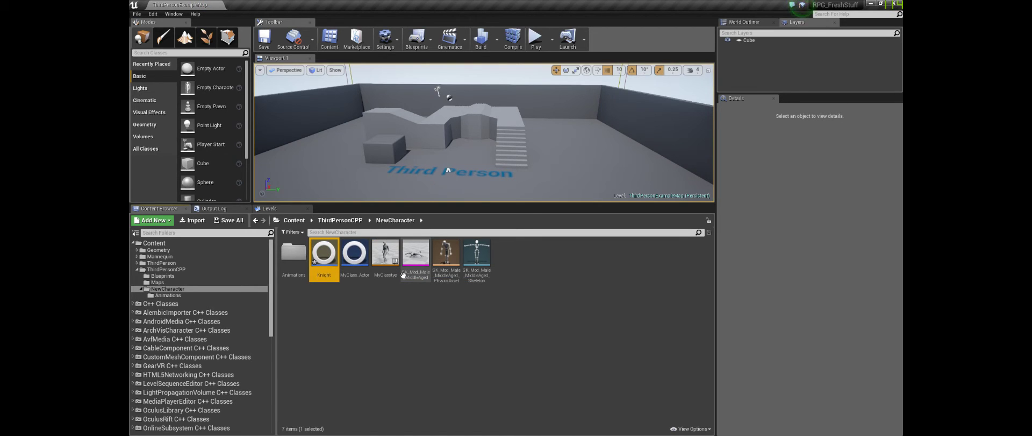
Rename the MyClass_Actor asset as Tim_TheToolMan.
{"action": "left_click", "coordinate": [355, 271]}
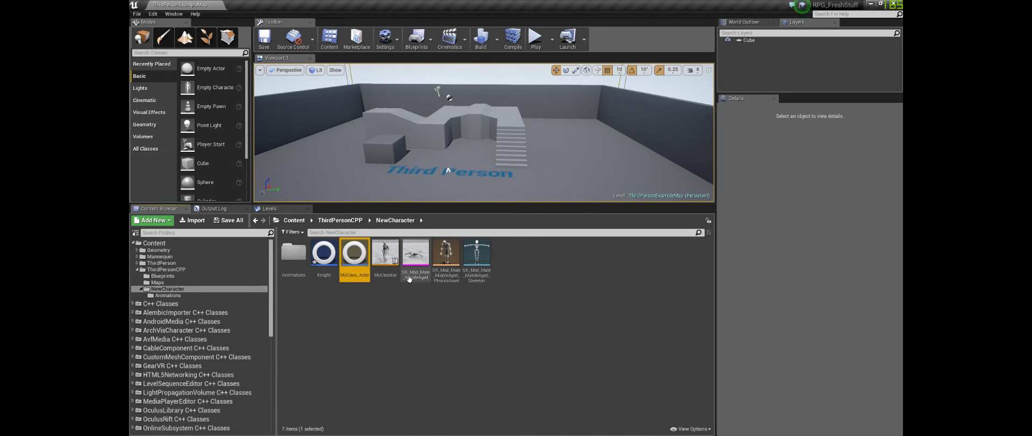
{"action": "left_click", "coordinate": [355, 273]}
{"action": "type", "text": "I"}
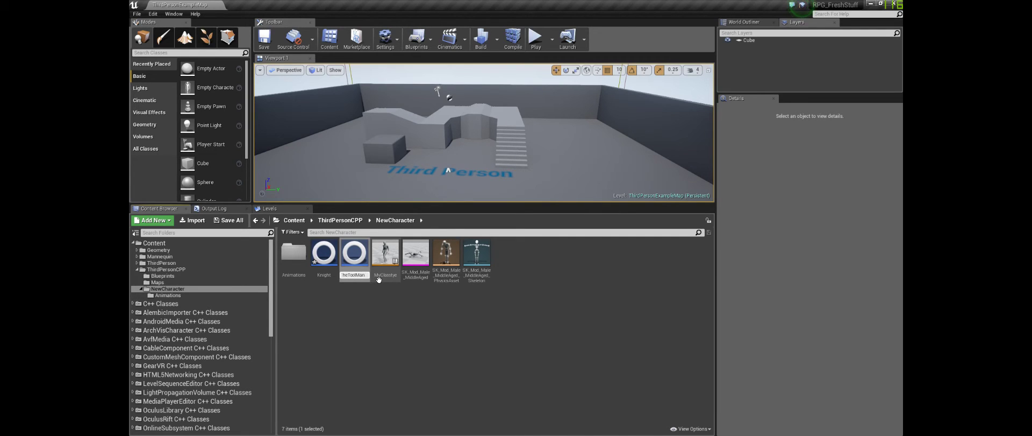
{"action": "key", "text": "Return"}
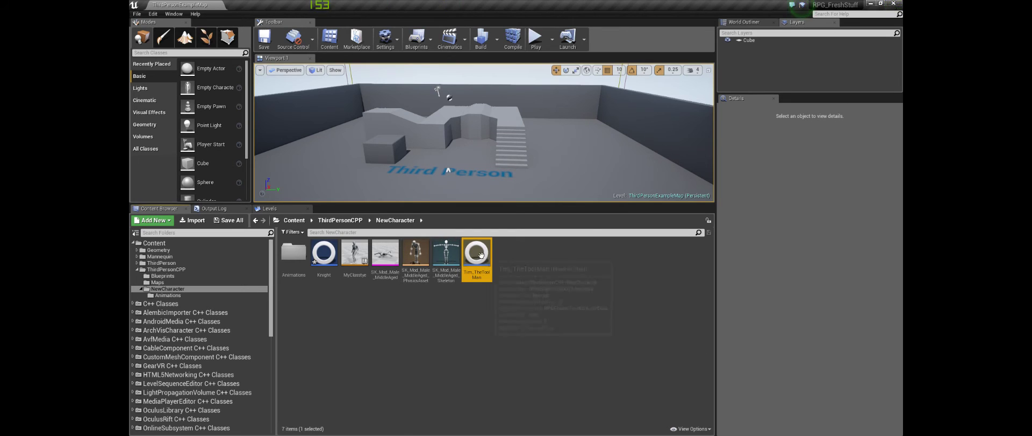
Save all modified assets in the project.
{"action": "left_click", "coordinate": [403, 319]}
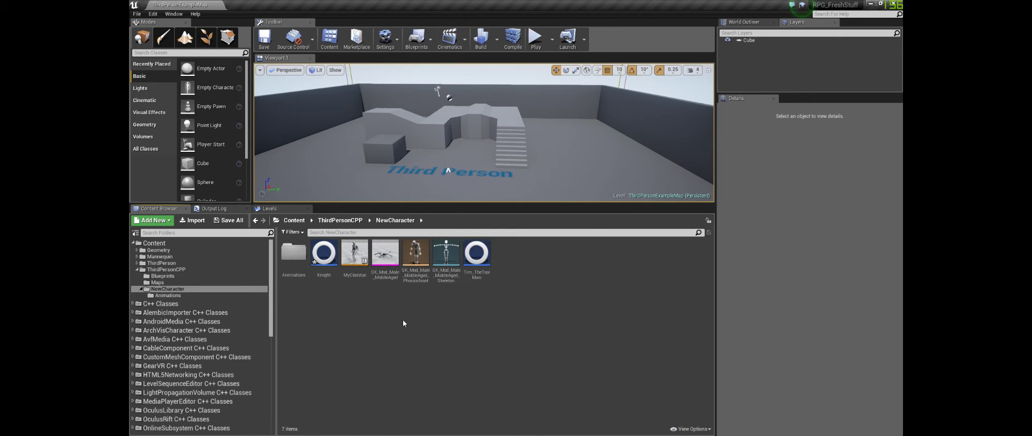
{"action": "left_click", "coordinate": [230, 219]}
{"action": "left_click", "coordinate": [591, 297]}
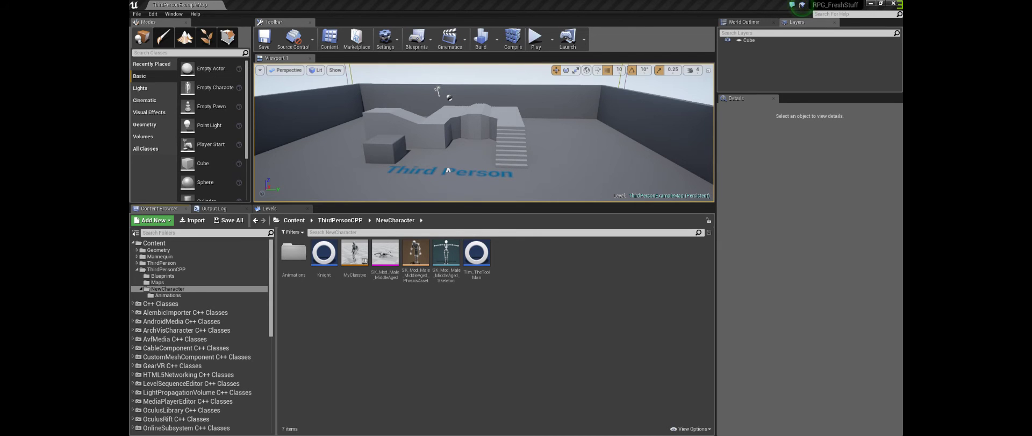
Switch to File Explorer and open the Content folder of the RPG_FreshStuff project in Unreal Projects.
{"action": "key", "text": "alt+Tab"}
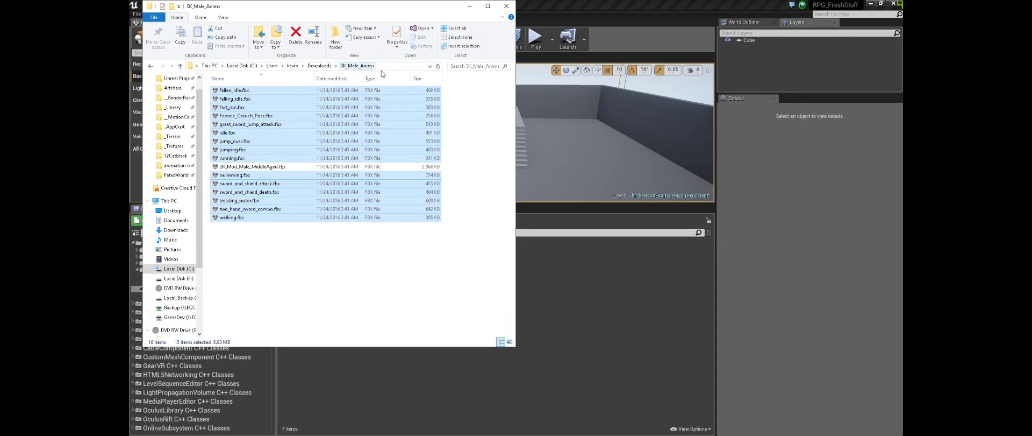
{"action": "left_click", "coordinate": [355, 266]}
{"action": "left_click", "coordinate": [174, 78]}
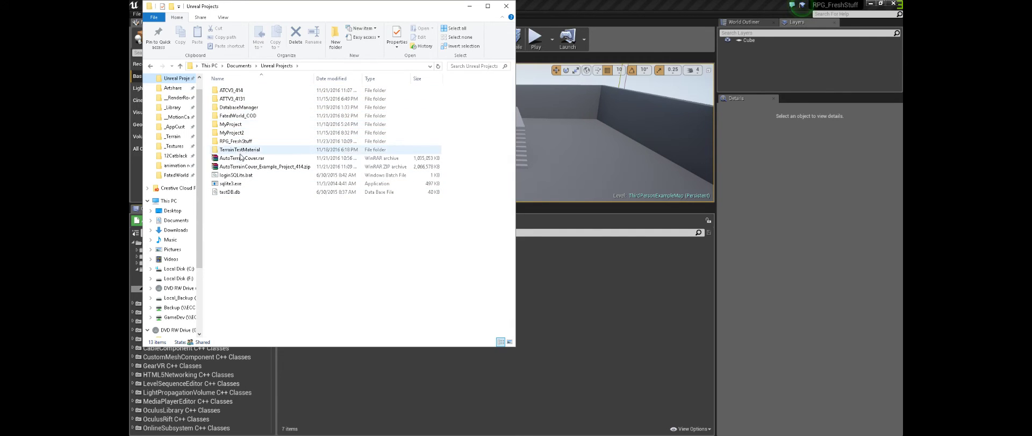
{"action": "double_click", "coordinate": [236, 141]}
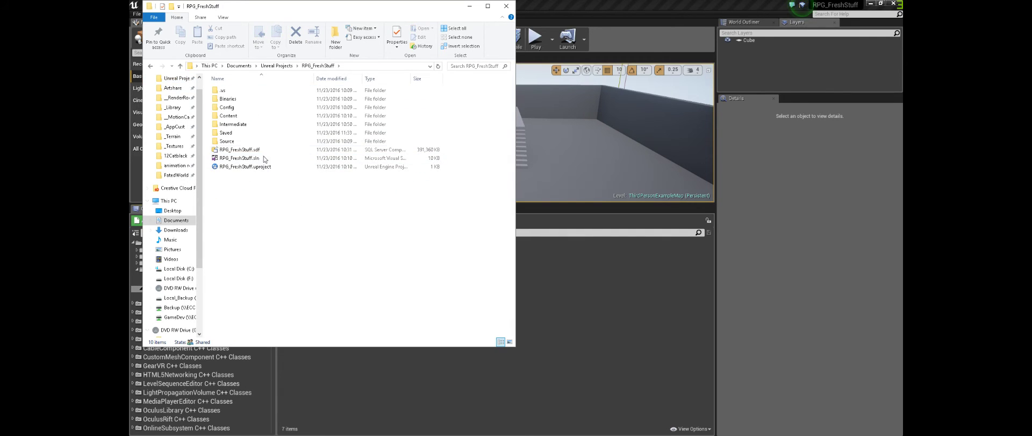
{"action": "double_click", "coordinate": [253, 115]}
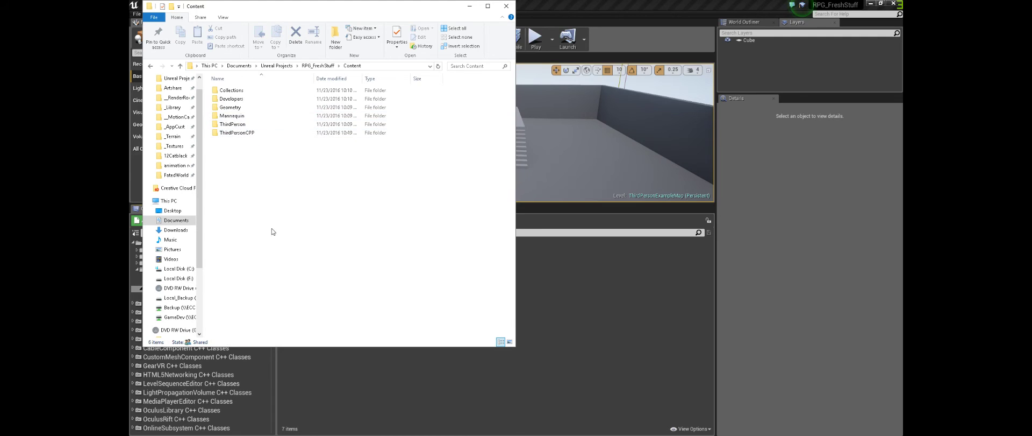
Create a folder named RPG_SYSTEM inside the project's Content folder.
{"action": "right_click", "coordinate": [270, 179]}
{"action": "mouse_move", "coordinate": [253, 270]}
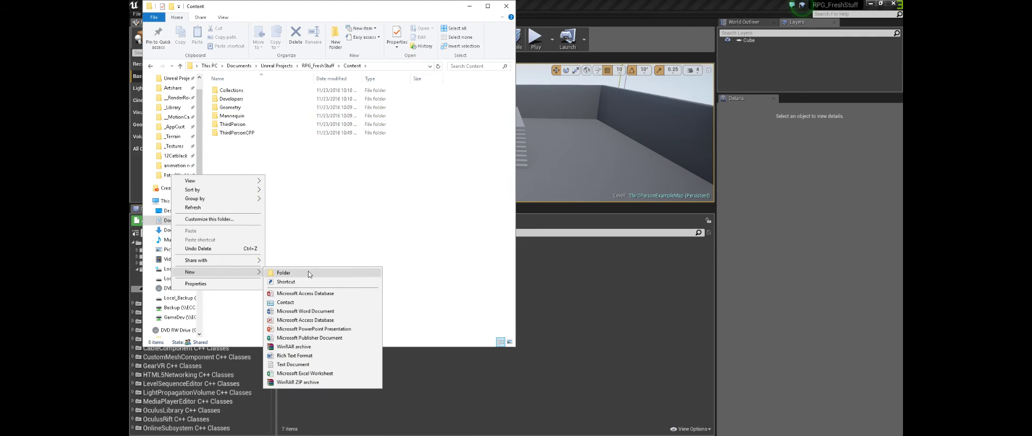
{"action": "left_click", "coordinate": [309, 269]}
{"action": "type", "text": "RP"}
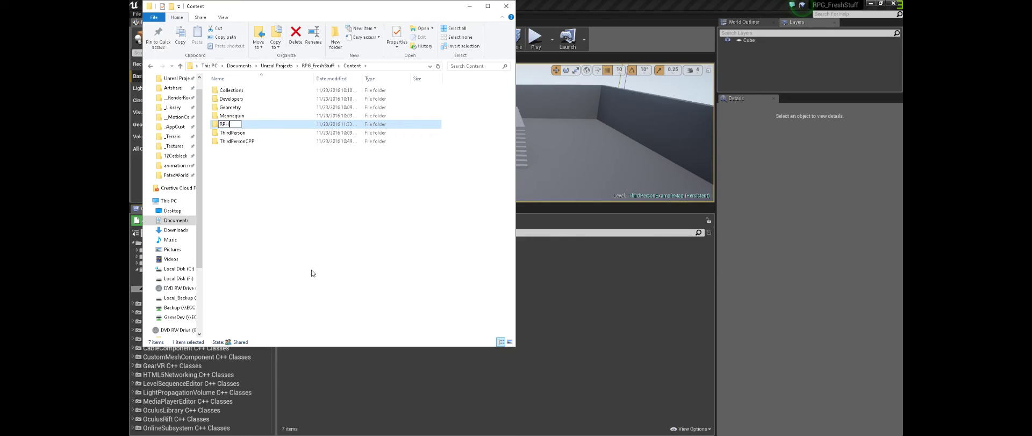
{"action": "type", "text": "G_SYSTEM"}
{"action": "key", "text": "Return"}
Open the RPG_SYSTEM folder and create a subfolder named datastore in it.
{"action": "double_click", "coordinate": [252, 124]}
{"action": "right_click", "coordinate": [263, 109]}
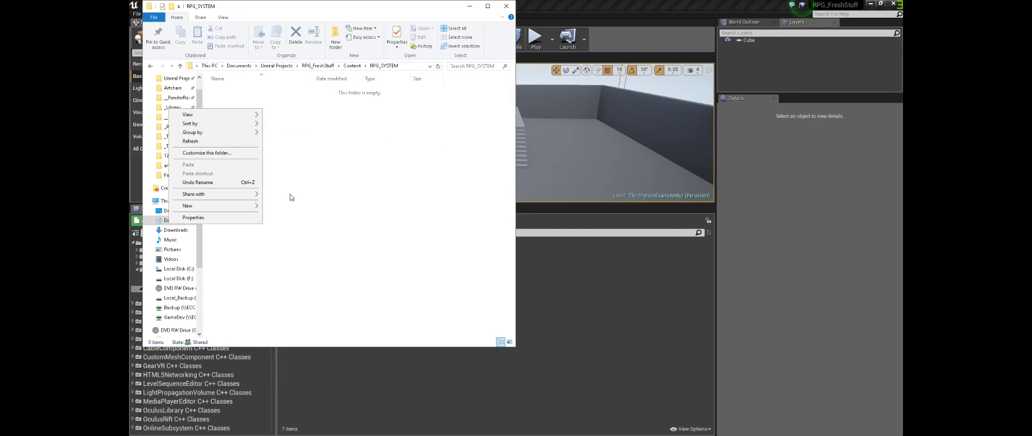
{"action": "mouse_move", "coordinate": [256, 205]}
{"action": "left_click", "coordinate": [294, 206]}
{"action": "type", "text": "datastore"}
{"action": "key", "text": "Return"}
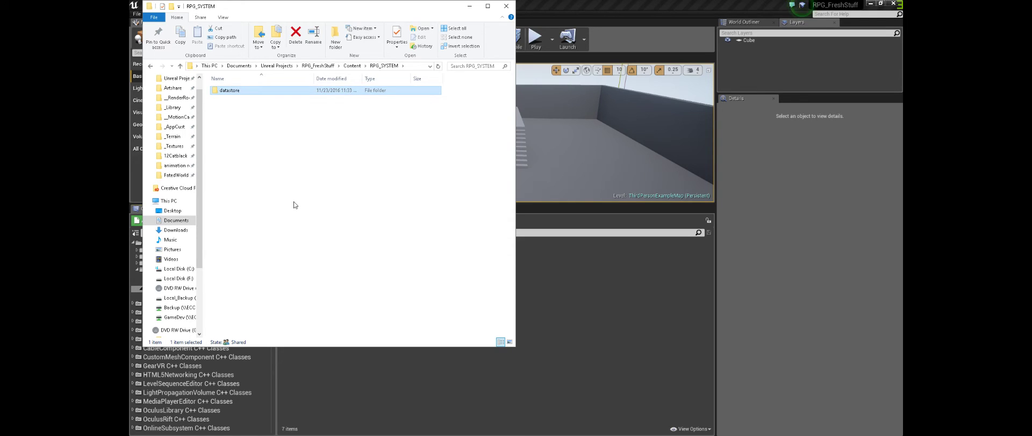
{"action": "left_click", "coordinate": [272, 200]}
Switch to Visual Studio and expand the RPG_FreshStuff project's Source and RPG_FreshStuff folders in the solution tree.
{"action": "key", "text": "alt+Tab"}
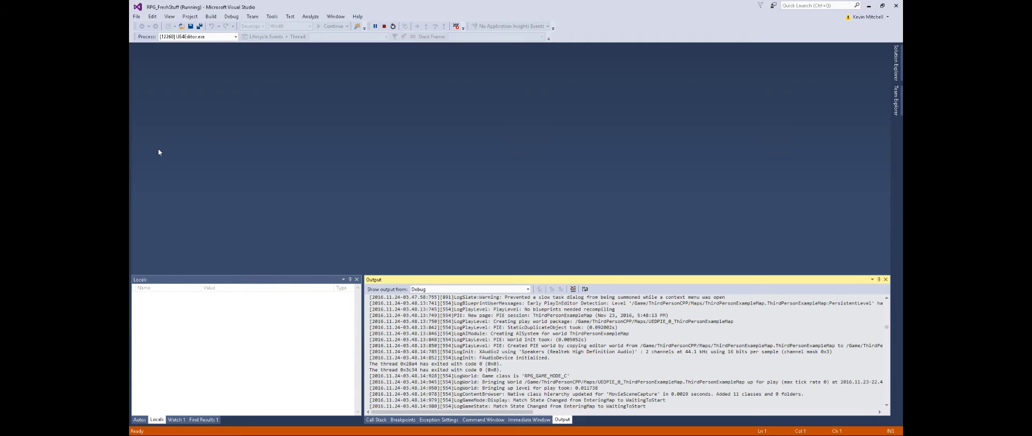
{"action": "left_click", "coordinate": [897, 64]}
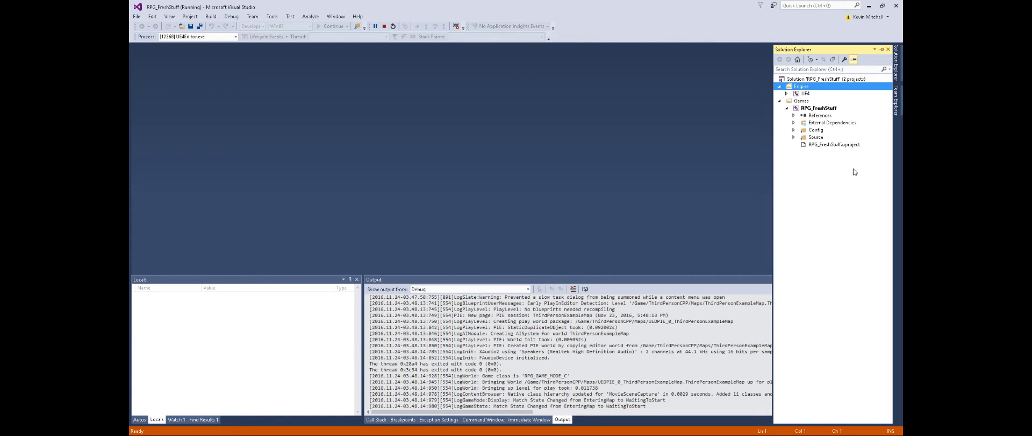
{"action": "left_click", "coordinate": [794, 131]}
{"action": "left_click", "coordinate": [794, 131]}
{"action": "left_click", "coordinate": [795, 137]}
{"action": "left_click", "coordinate": [803, 144]}
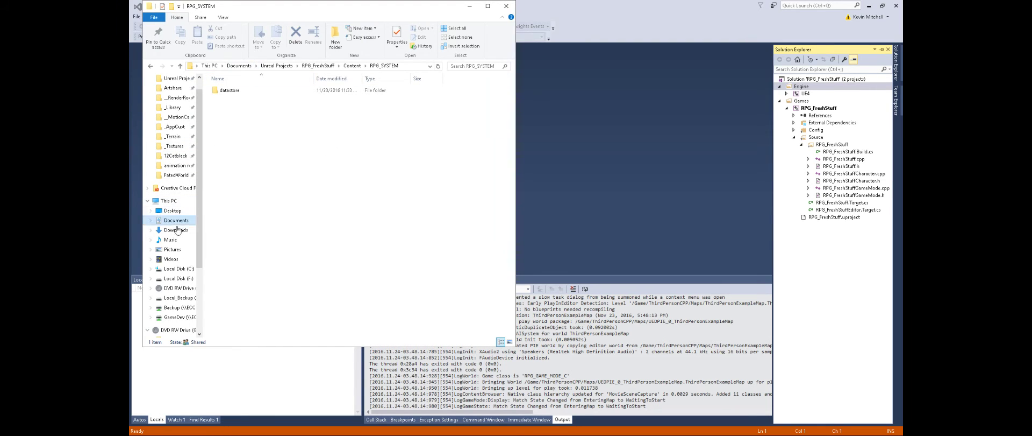
Switch to File Explorer and look through the Program Files (x86) folder on the C: drive.
{"action": "left_click", "coordinate": [177, 268]}
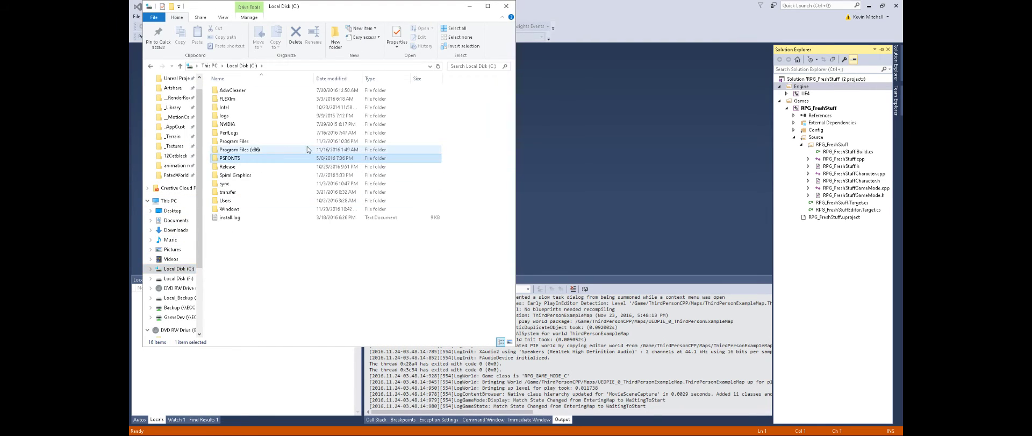
{"action": "double_click", "coordinate": [307, 143]}
{"action": "key", "text": "BackSpace"}
{"action": "double_click", "coordinate": [307, 147]}
{"action": "type", "text": "a"}
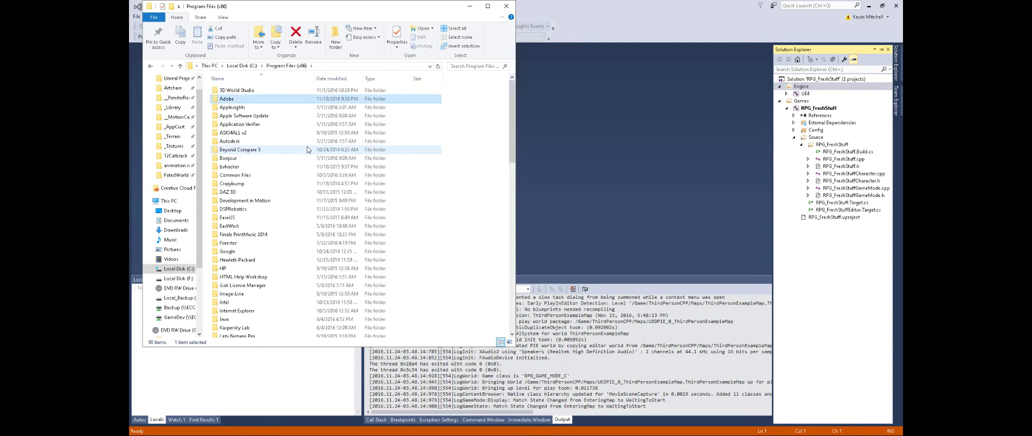
{"action": "type", "text": "ppli"}
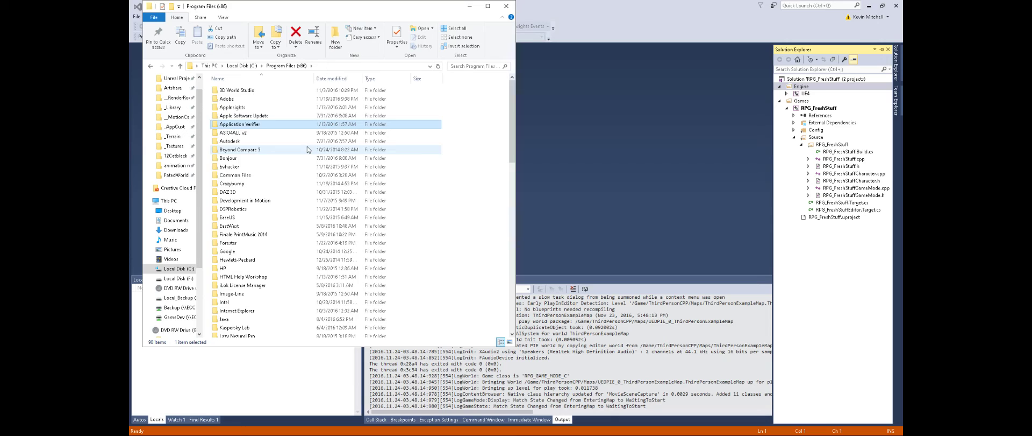
{"action": "key", "text": "BackSpace"}
Open the Epic Games folder inside Program Files on the C: drive.
{"action": "double_click", "coordinate": [307, 147]}
{"action": "key", "text": "Down"}
{"action": "key", "text": "Down"}
{"action": "key", "text": "Down"}
{"action": "key", "text": "Down"}
{"action": "key", "text": "Down"}
{"action": "key", "text": "Down"}
{"action": "key", "text": "Down"}
{"action": "key", "text": "Down"}
{"action": "key", "text": "Down"}
{"action": "key", "text": "Down"}
{"action": "key", "text": "Down"}
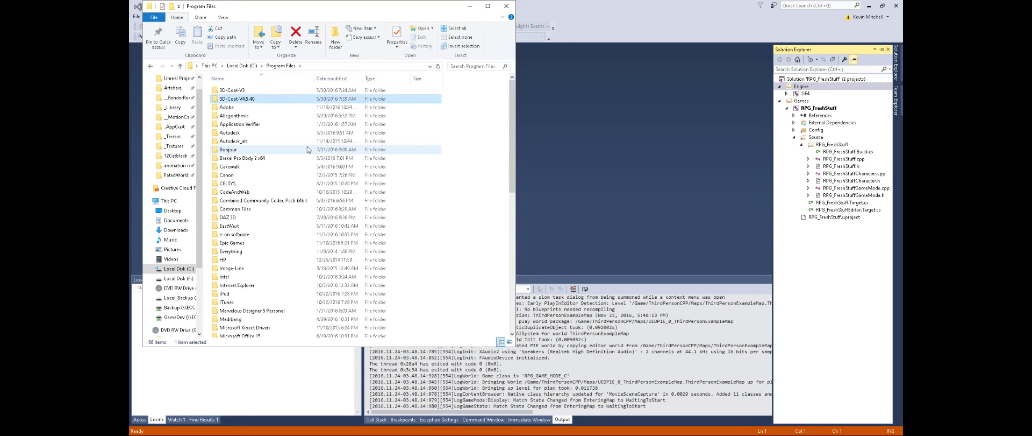
{"action": "key", "text": "Down"}
{"action": "key", "text": "Down"}
{"action": "key", "text": "Down"}
{"action": "key", "text": "Down"}
{"action": "key", "text": "Down"}
{"action": "key", "text": "Down"}
{"action": "key", "text": "Down"}
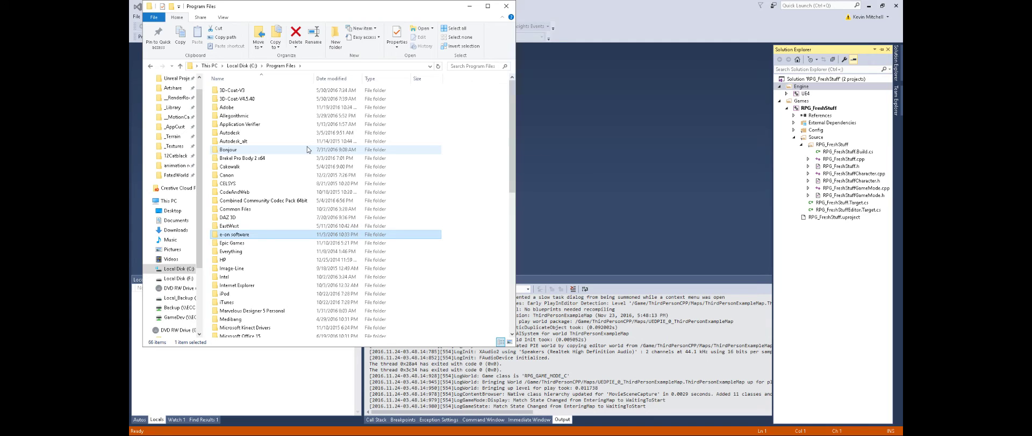
{"action": "key", "text": "Up"}
{"action": "key", "text": "Up"}
{"action": "key", "text": "Up"}
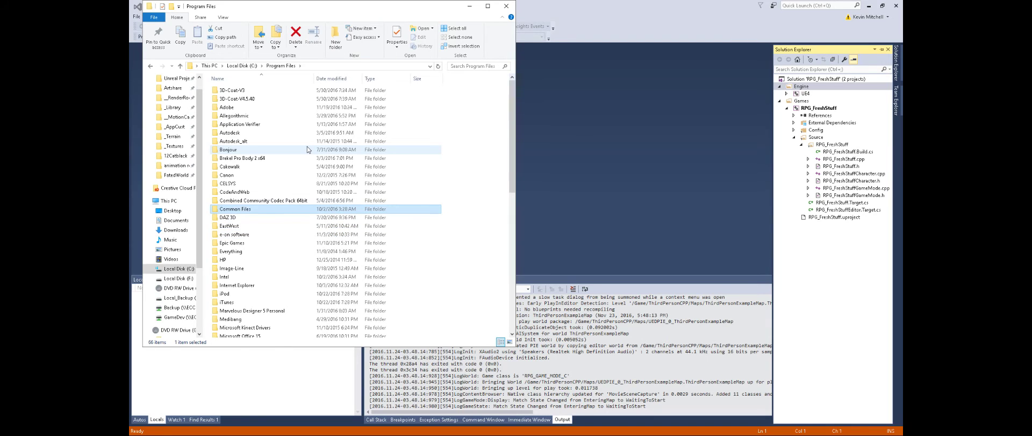
{"action": "key", "text": "Up"}
{"action": "key", "text": "Up"}
{"action": "key", "text": "Down"}
{"action": "key", "text": "Down"}
{"action": "key", "text": "Down"}
{"action": "key", "text": "Down"}
{"action": "key", "text": "Down"}
{"action": "key", "text": "Down"}
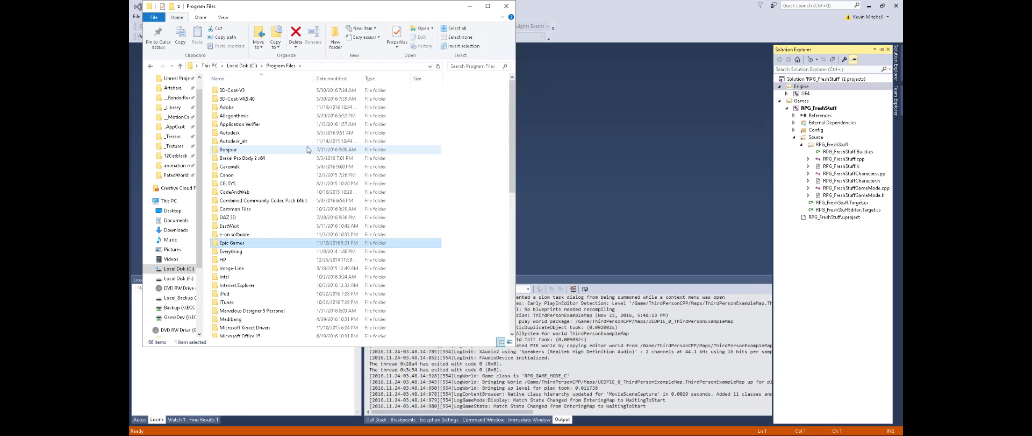
{"action": "key", "text": "Return"}
Open the 4.13 engine version's folder and go into its Engine subfolder.
{"action": "key", "text": "Down"}
{"action": "key", "text": "Down"}
{"action": "key", "text": "Down"}
{"action": "key", "text": "Down"}
{"action": "key", "text": "Down"}
{"action": "key", "text": "Down"}
{"action": "key", "text": "Down"}
{"action": "key", "text": "Down"}
{"action": "key", "text": "Down"}
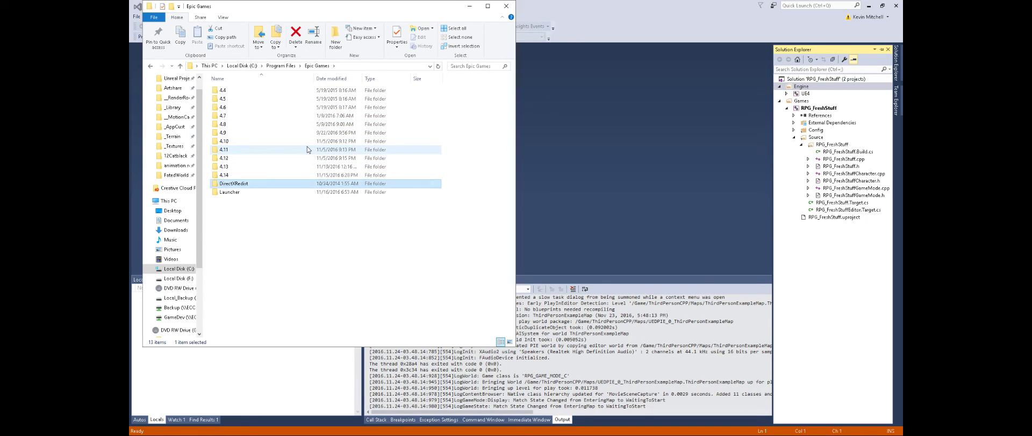
{"action": "key", "text": "Down"}
{"action": "key", "text": "Up"}
{"action": "key", "text": "Return"}
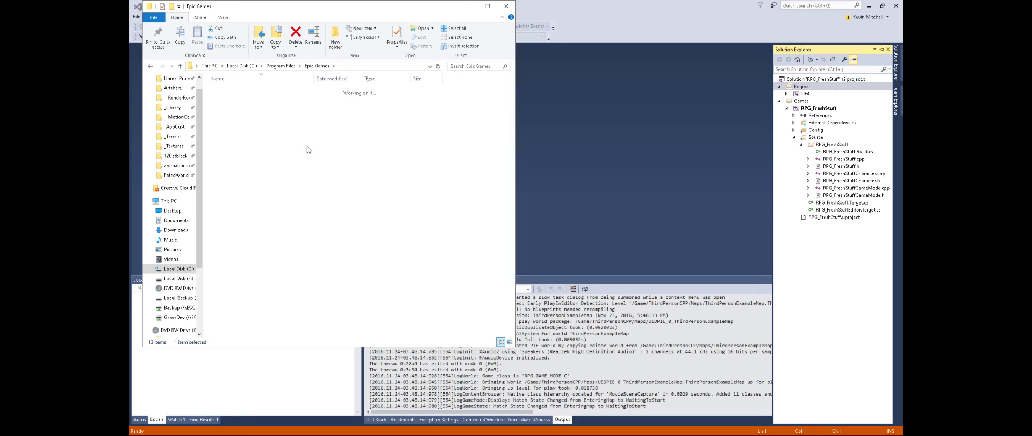
{"action": "key", "text": "Down"}
{"action": "key", "text": "Down"}
{"action": "key", "text": "Up"}
{"action": "key", "text": "Up"}
{"action": "key", "text": "Return"}
Open the Marketplace folder inside the engine's Plugins folder.
{"action": "key", "text": "Down"}
{"action": "key", "text": "Down"}
{"action": "key", "text": "Down"}
{"action": "key", "text": "Down"}
{"action": "key", "text": "Down"}
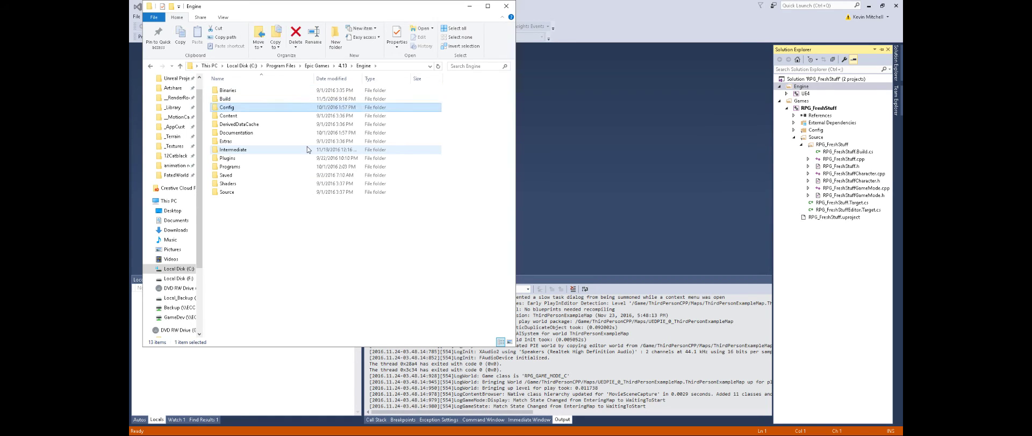
{"action": "key", "text": "Down"}
{"action": "key", "text": "Down"}
{"action": "key", "text": "Down"}
{"action": "key", "text": "Return"}
{"action": "key", "text": "Down"}
{"action": "key", "text": "Down"}
{"action": "key", "text": "Down"}
{"action": "key", "text": "Down"}
{"action": "key", "text": "Down"}
{"action": "key", "text": "Down"}
{"action": "key", "text": "Down"}
{"action": "key", "text": "Up"}
{"action": "key", "text": "Up"}
{"action": "key", "text": "Return"}
Open the RPGEngineToolKit plugin and go through Source, RPGEngineToolKit and Private to its Datastores folder.
{"action": "key", "text": "Down"}
{"action": "key", "text": "Up"}
{"action": "key", "text": "Return"}
{"action": "key", "text": "Down"}
{"action": "key", "text": "Down"}
{"action": "key", "text": "Down"}
{"action": "key", "text": "Down"}
{"action": "key", "text": "Down"}
{"action": "key", "text": "Return"}
{"action": "key", "text": "Down"}
{"action": "key", "text": "Up"}
{"action": "key", "text": "Return"}
{"action": "key", "text": "Down"}
{"action": "key", "text": "Down"}
{"action": "key", "text": "Up"}
{"action": "key", "text": "Return"}
Find RPG_Party.cpp among the Datastores source files and open it in TextPad.
{"action": "key", "text": "Down"}
{"action": "key", "text": "Down"}
{"action": "key", "text": "Down"}
{"action": "key", "text": "Down"}
{"action": "key", "text": "Down"}
{"action": "key", "text": "Down"}
{"action": "key", "text": "Up"}
{"action": "key", "text": "Up"}
{"action": "key", "text": "Up"}
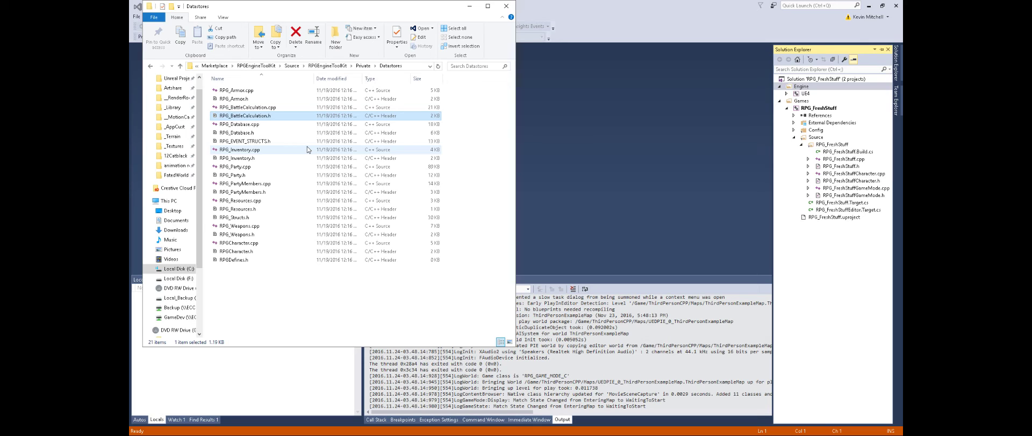
{"action": "key", "text": "Up"}
{"action": "key", "text": "Up"}
{"action": "key", "text": "Down"}
{"action": "key", "text": "Down"}
{"action": "key", "text": "Up"}
{"action": "key", "text": "Up"}
{"action": "key", "text": "Down"}
{"action": "key", "text": "Down"}
{"action": "key", "text": "Down"}
{"action": "key", "text": "Down"}
{"action": "key", "text": "Down"}
{"action": "key", "text": "Down"}
{"action": "key", "text": "Down"}
{"action": "key", "text": "Down"}
{"action": "key", "text": "Down"}
{"action": "key", "text": "Up"}
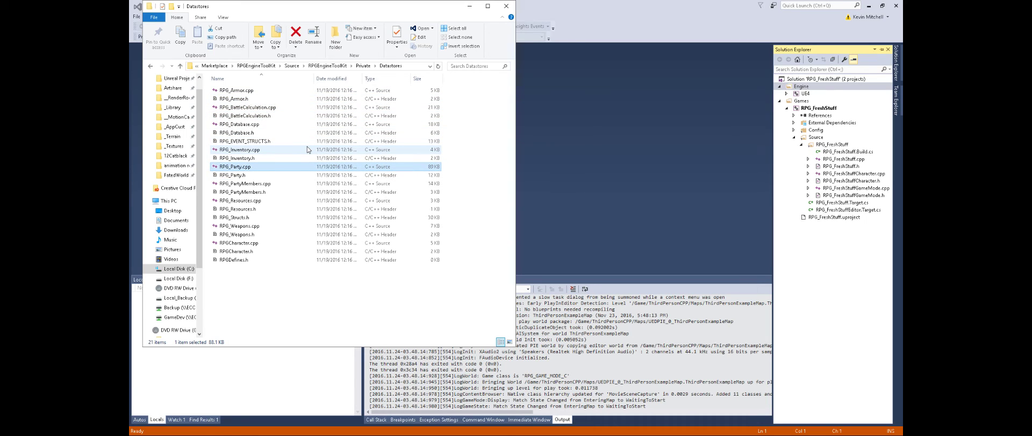
{"action": "key", "text": "shift+F10"}
{"action": "key", "text": "Down"}
{"action": "key", "text": "Down"}
{"action": "key", "text": "Down"}
{"action": "key", "text": "Down"}
{"action": "key", "text": "Down"}
{"action": "key", "text": "Down"}
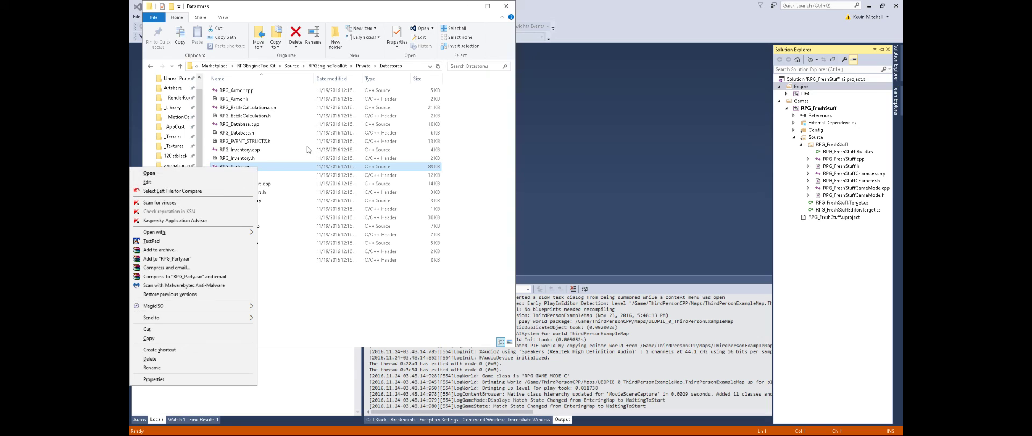
{"action": "key", "text": "Down"}
{"action": "key", "text": "Return"}
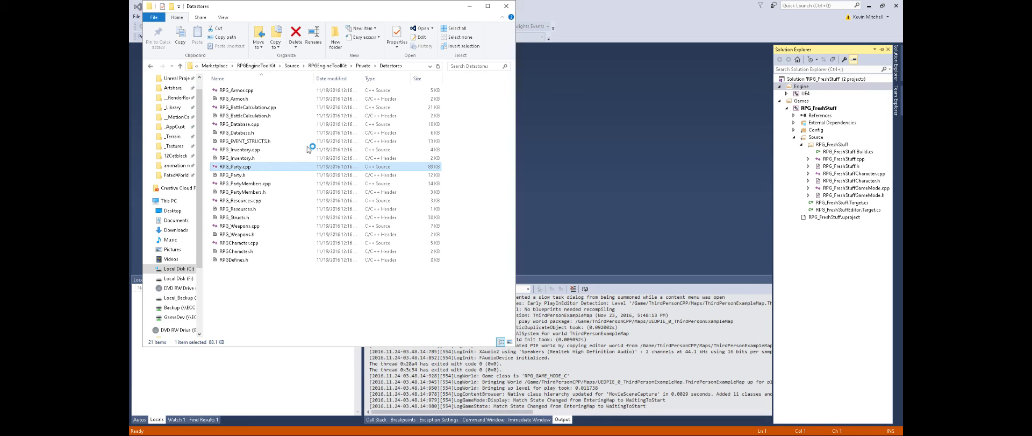
Examine the DB_SOURCE_PATH definition in RPG_Party.cpp for the RPG_SYSTEM/datastore path, then put the editor away.
{"action": "scroll", "coordinate": [492, 140], "scroll_direction": "down", "scroll_amount": 5}
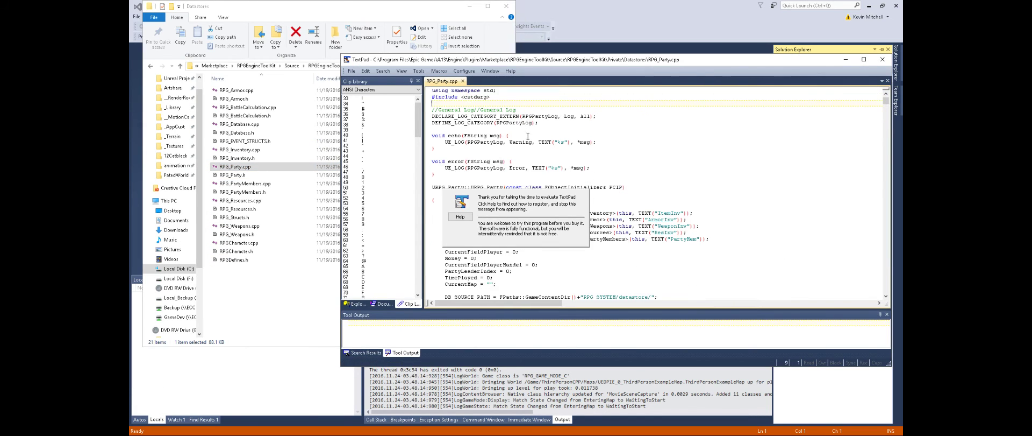
{"action": "double_click", "coordinate": [521, 55]}
{"action": "scroll", "coordinate": [520, 140], "scroll_direction": "down", "scroll_amount": 3}
{"action": "left_click", "coordinate": [515, 136]}
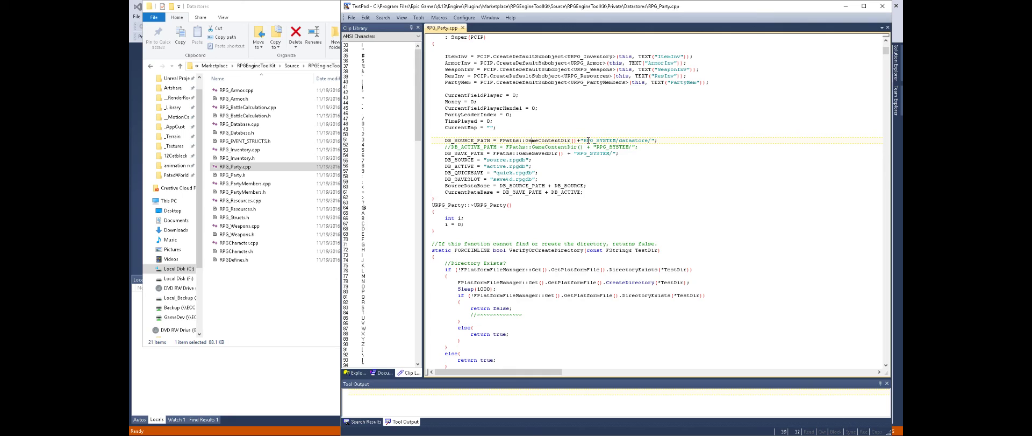
{"action": "double_click", "coordinate": [588, 140]}
{"action": "left_click", "coordinate": [631, 140]}
{"action": "left_click_drag", "start_coordinate": [585, 5], "coordinate": [129, 186]}
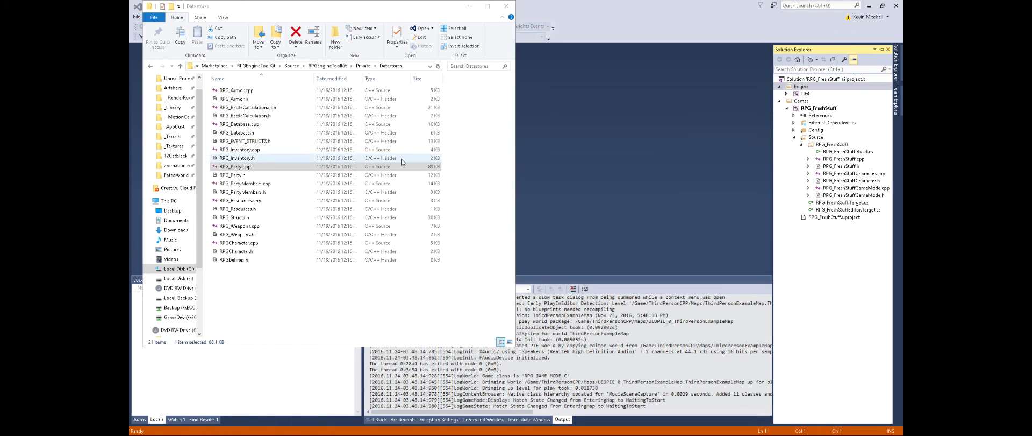
Go to the RPG_FreshStuff project in Unreal Projects and open its Content folder.
{"action": "left_click", "coordinate": [177, 78]}
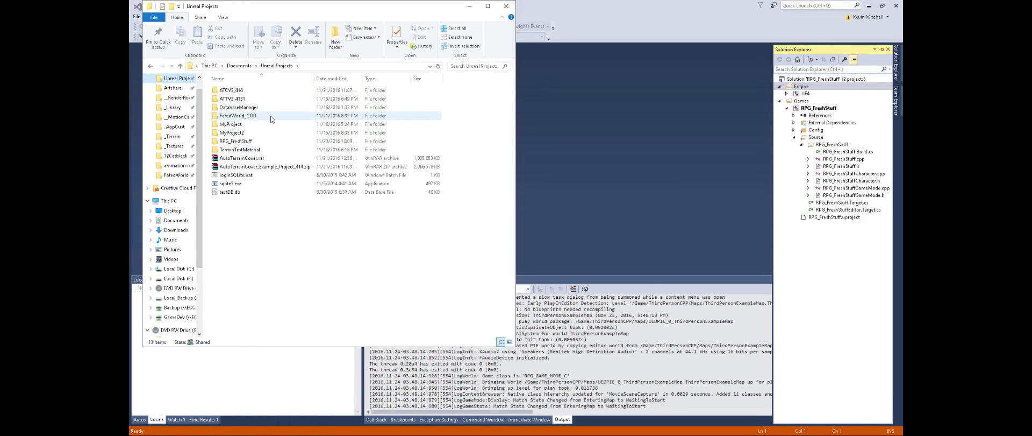
{"action": "double_click", "coordinate": [241, 142]}
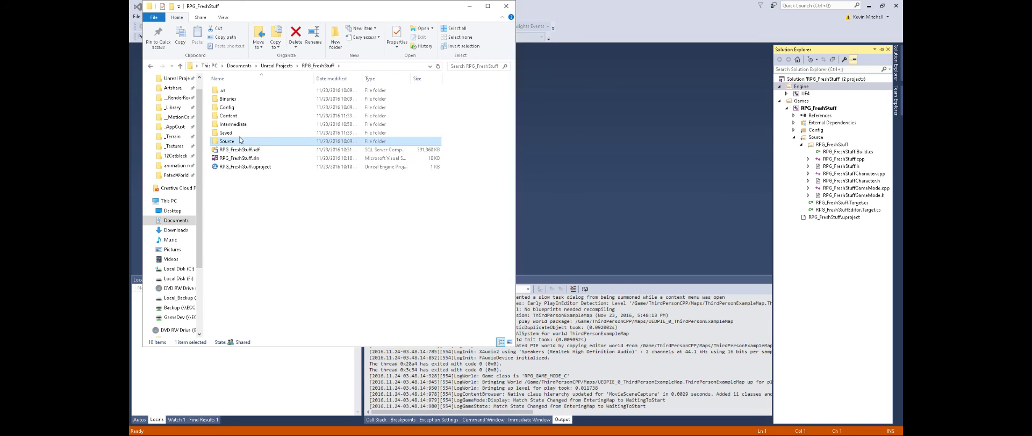
{"action": "left_click", "coordinate": [236, 117]}
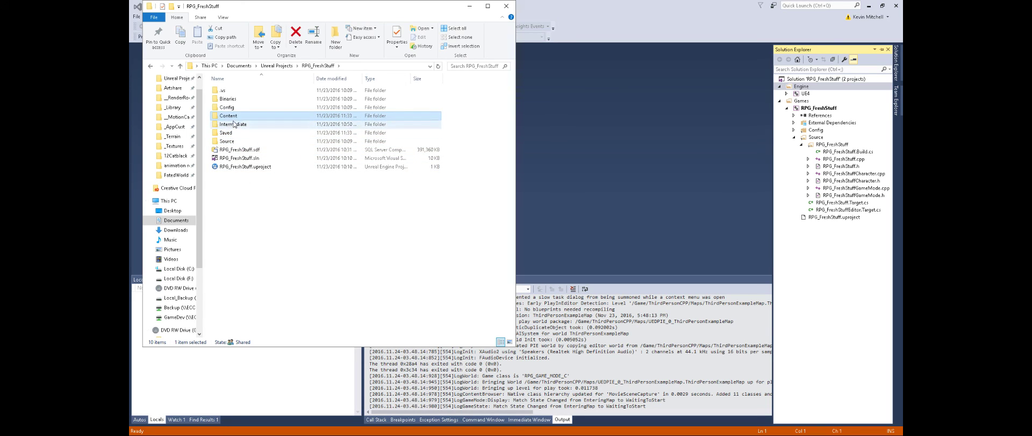
{"action": "double_click", "coordinate": [231, 116]}
Open the RPG_SYSTEM folder and go into its datastore subfolder.
{"action": "left_click", "coordinate": [239, 125]}
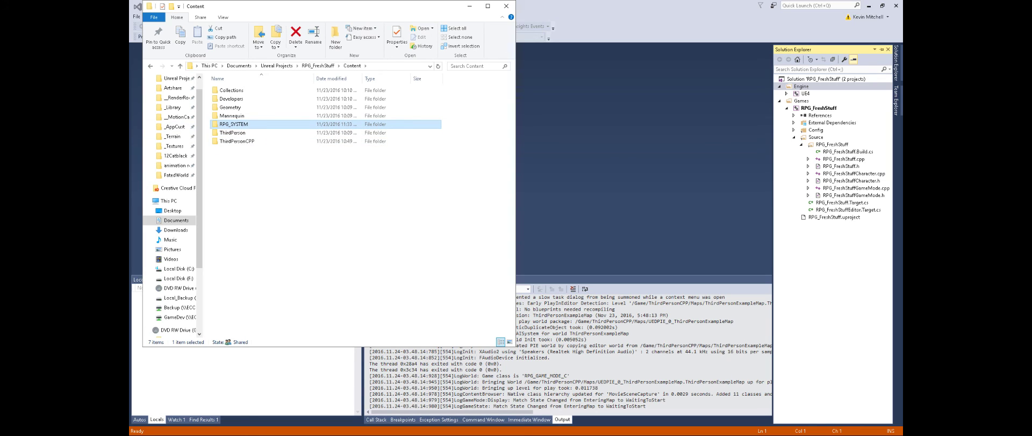
{"action": "double_click", "coordinate": [273, 126]}
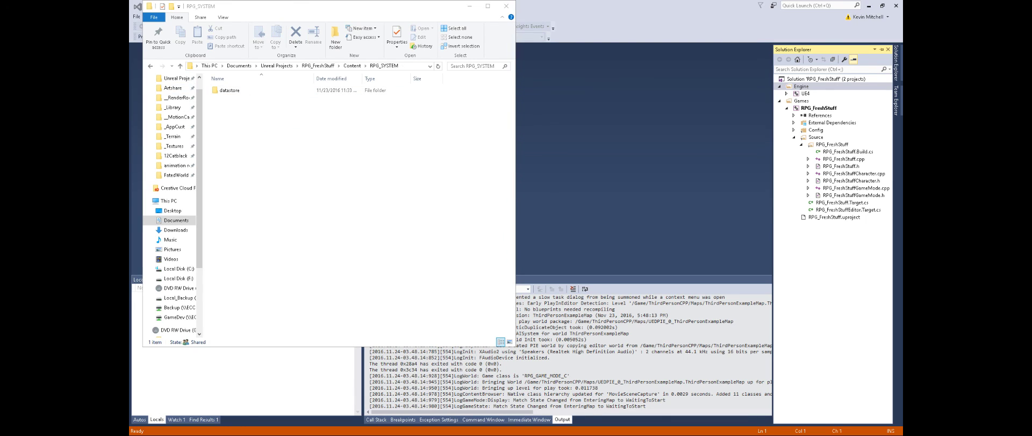
{"action": "left_click", "coordinate": [250, 90]}
{"action": "left_click", "coordinate": [239, 90]}
{"action": "left_click", "coordinate": [263, 145]}
{"action": "double_click", "coordinate": [247, 91]}
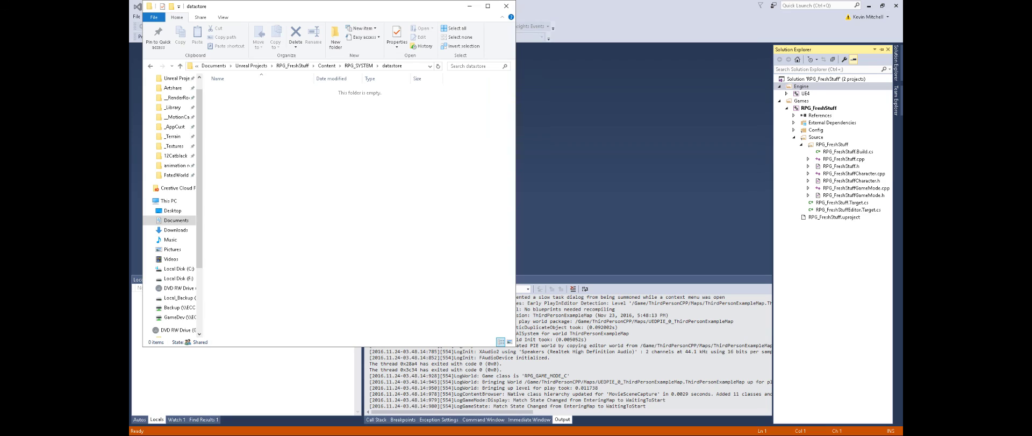